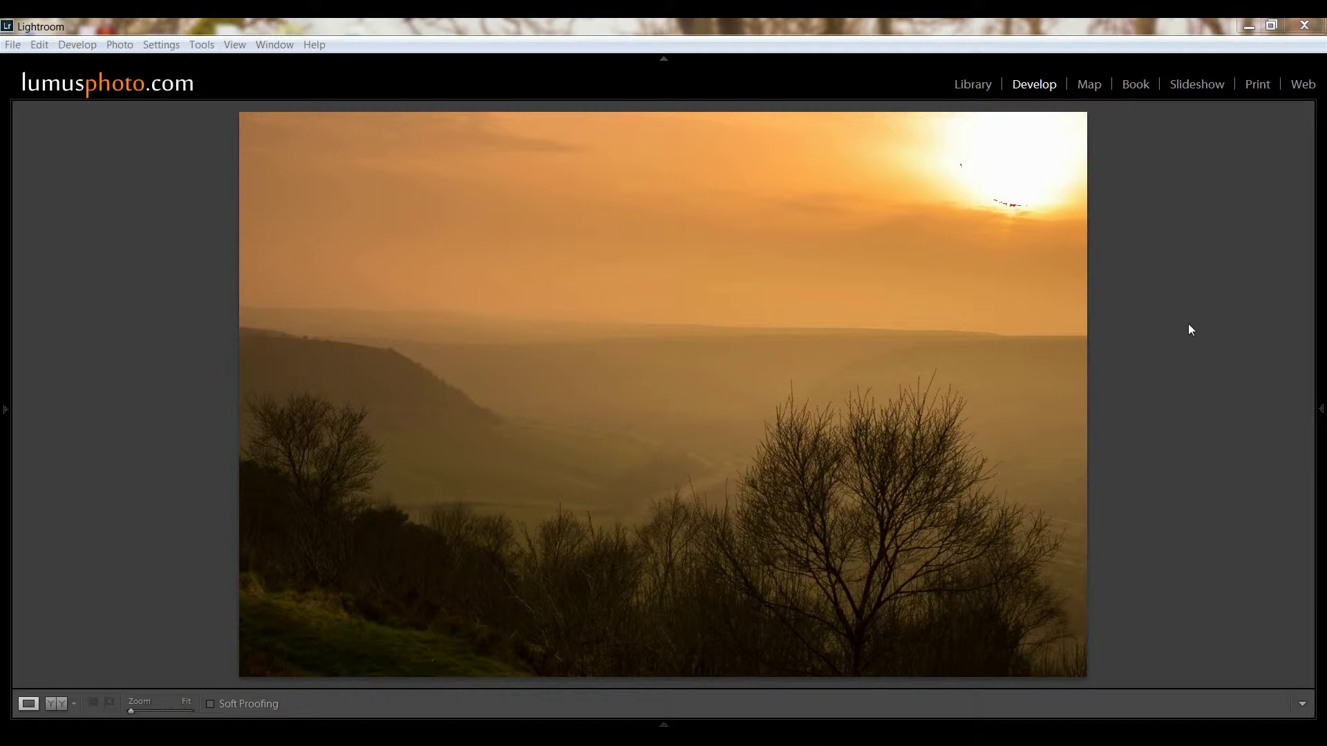
Reset all Develop settings to Adobe defaults so the valley photo turns grey and hazy again.
left_click(1321, 410)
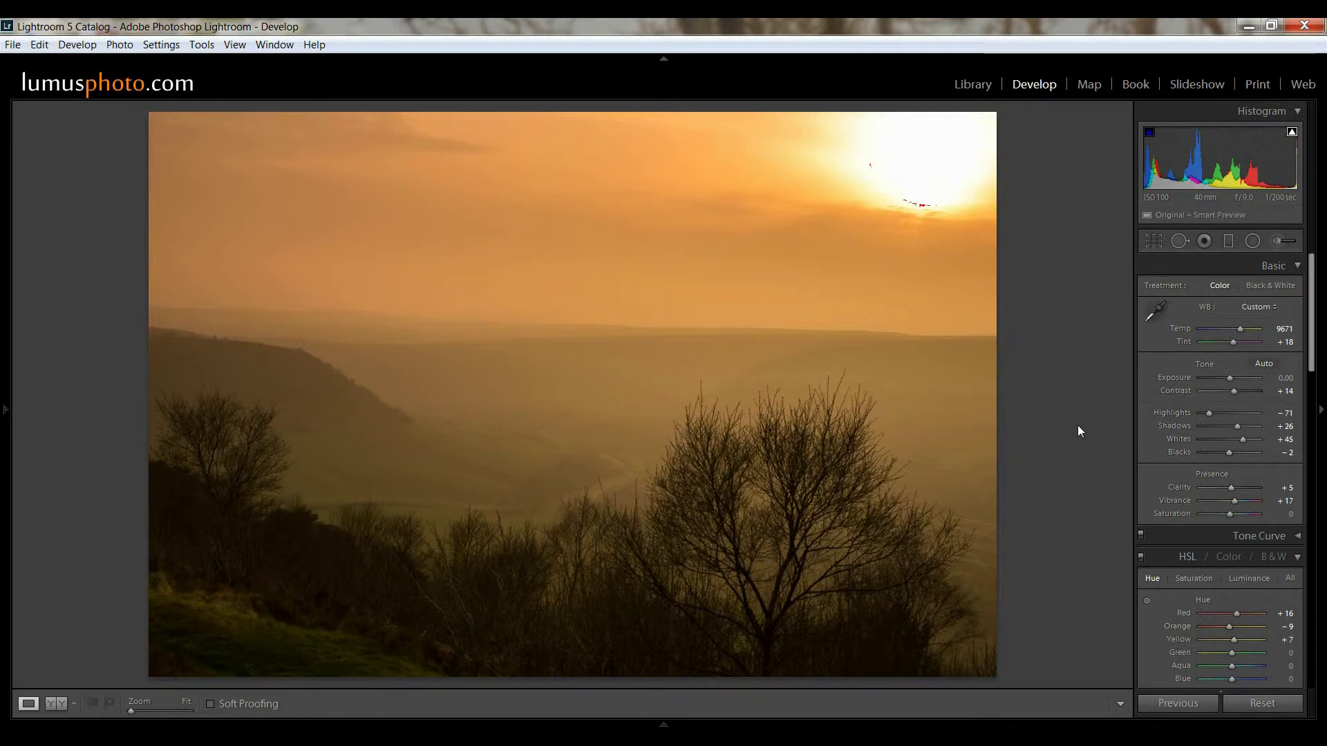
key("shift")
key("ctrl+shift+r")
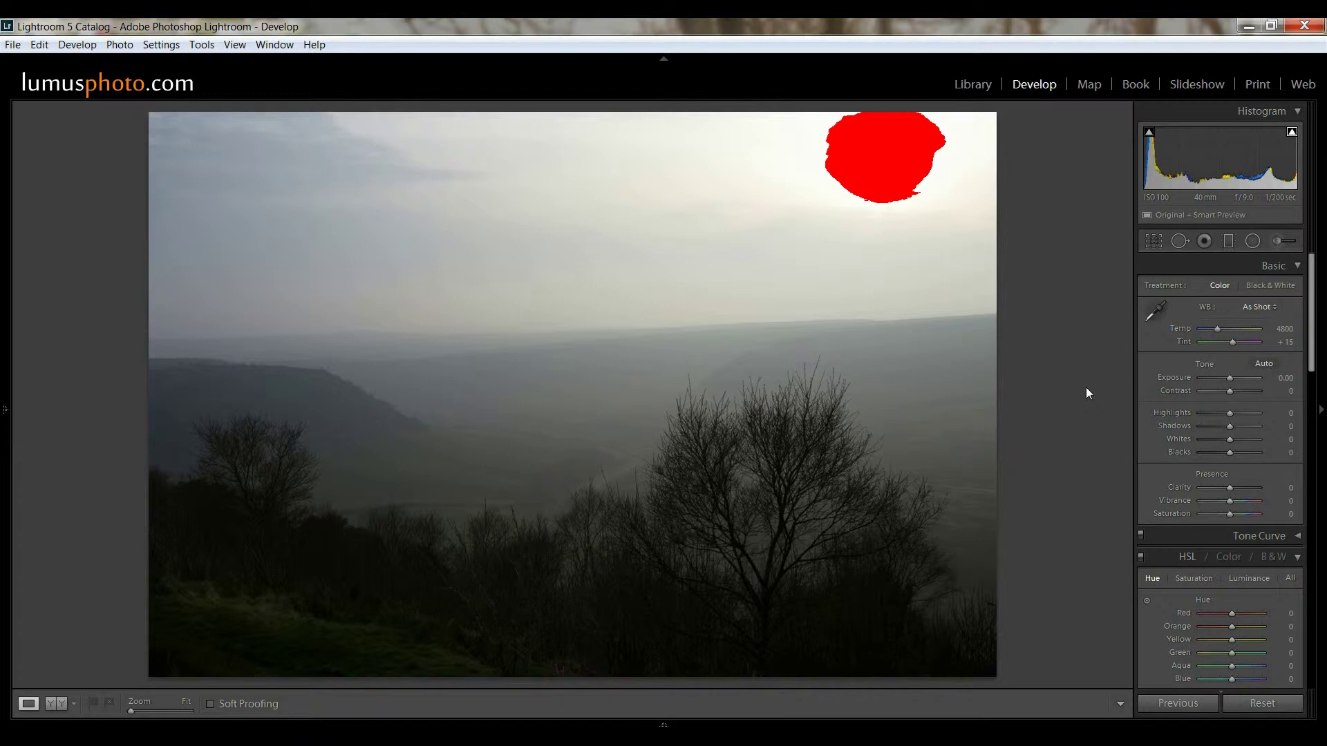
left_click(4, 410)
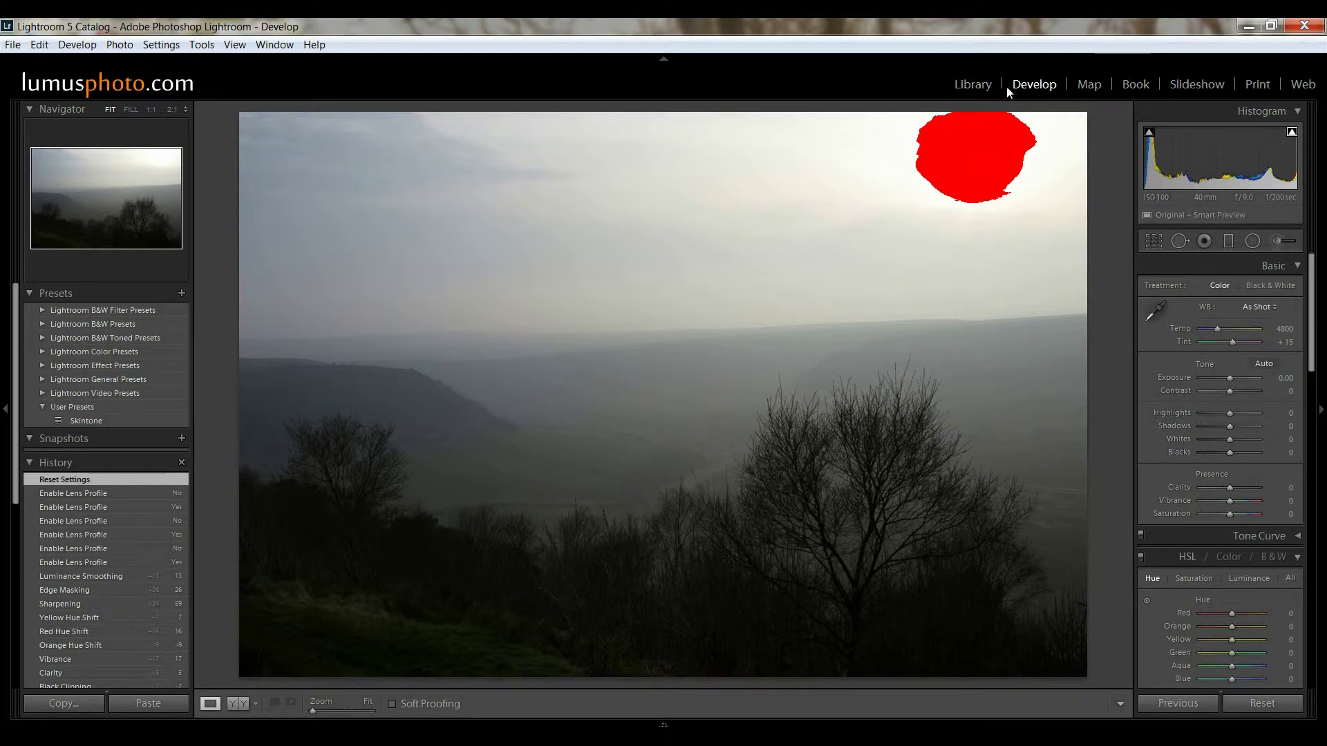
left_click(973, 85)
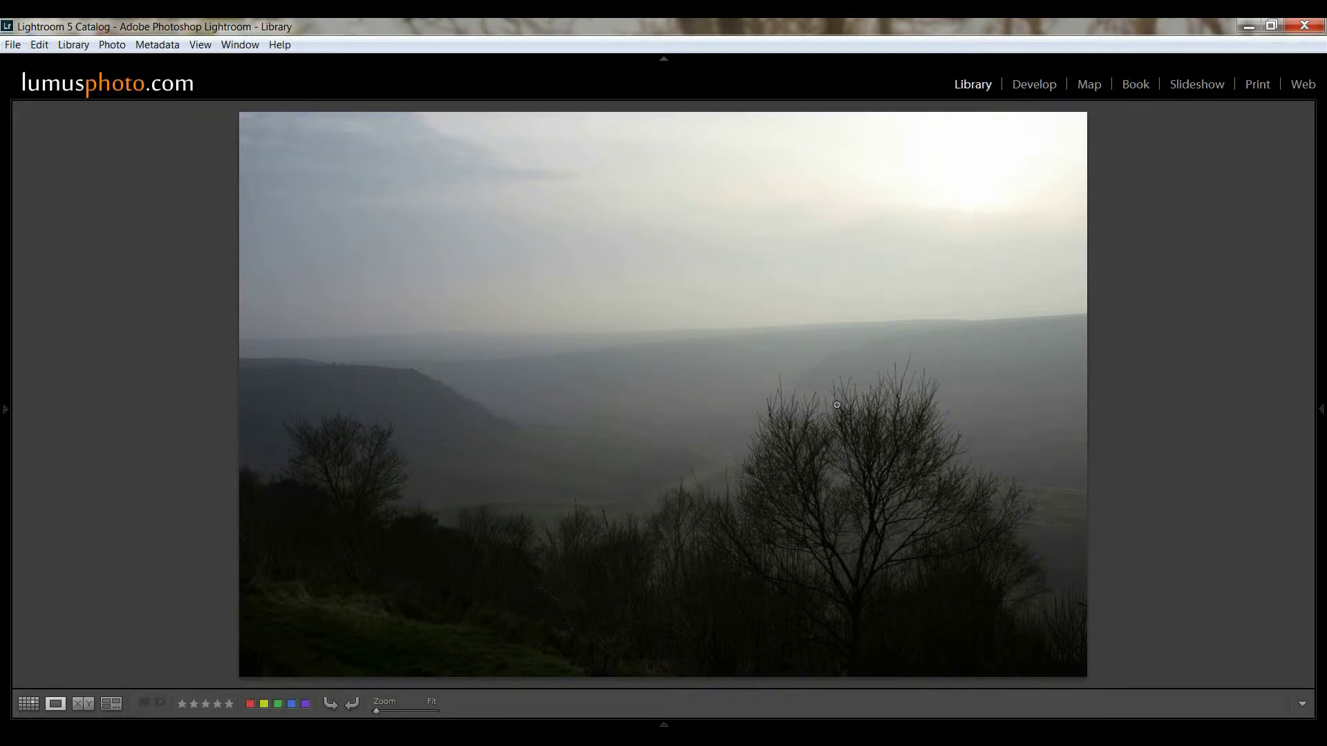
key("g")
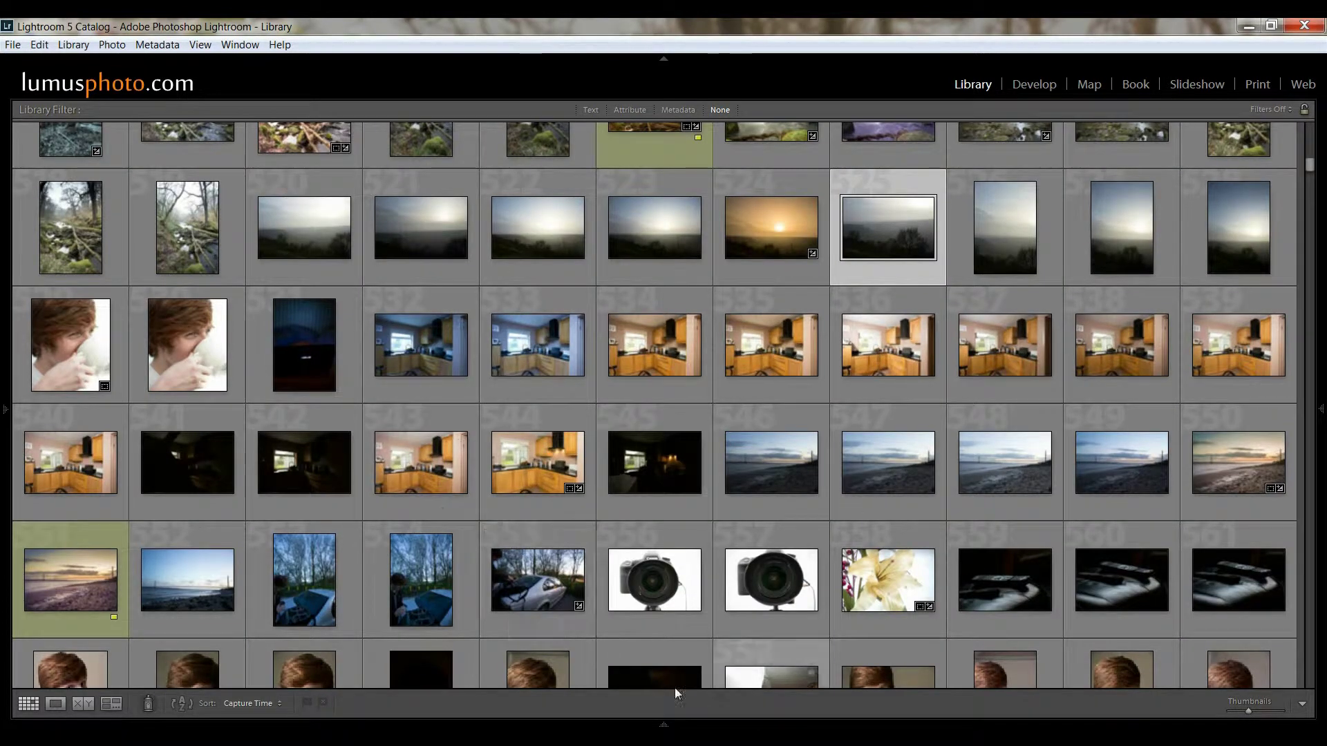
double_click(888, 231)
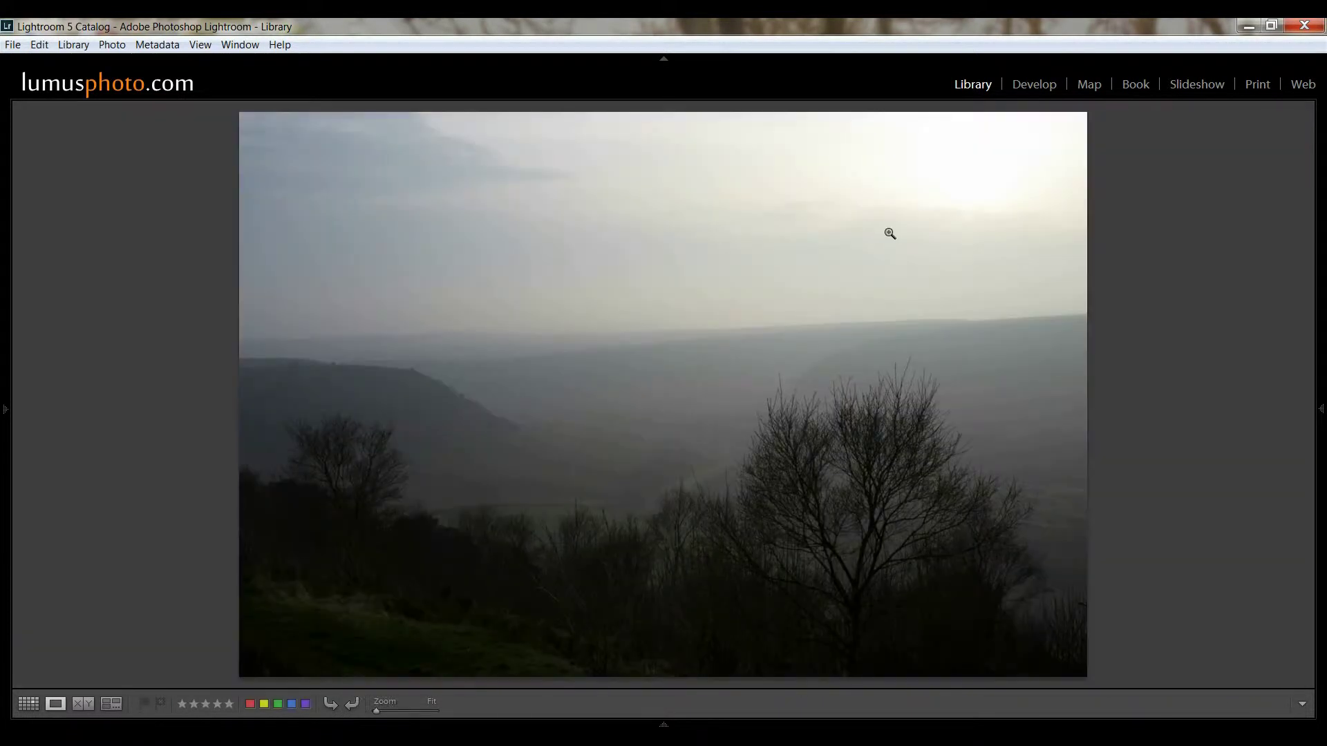
key("g")
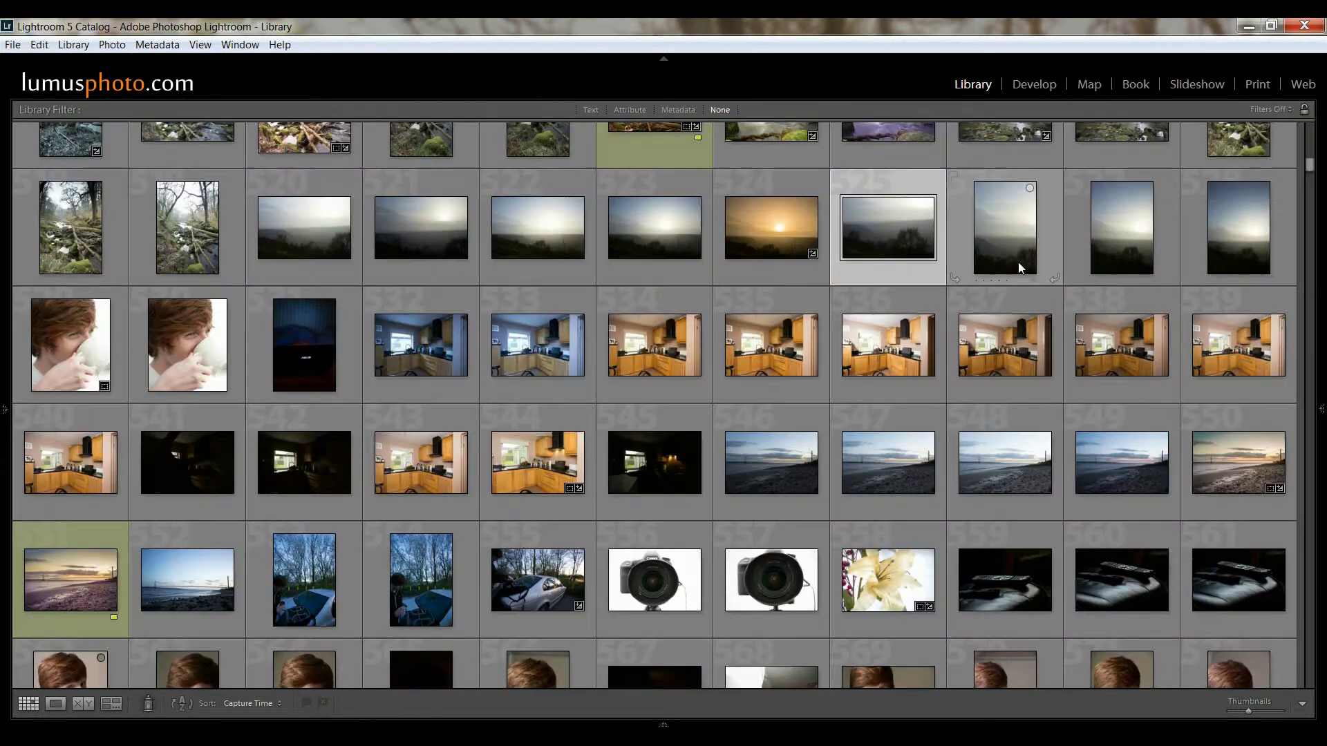
double_click(914, 228)
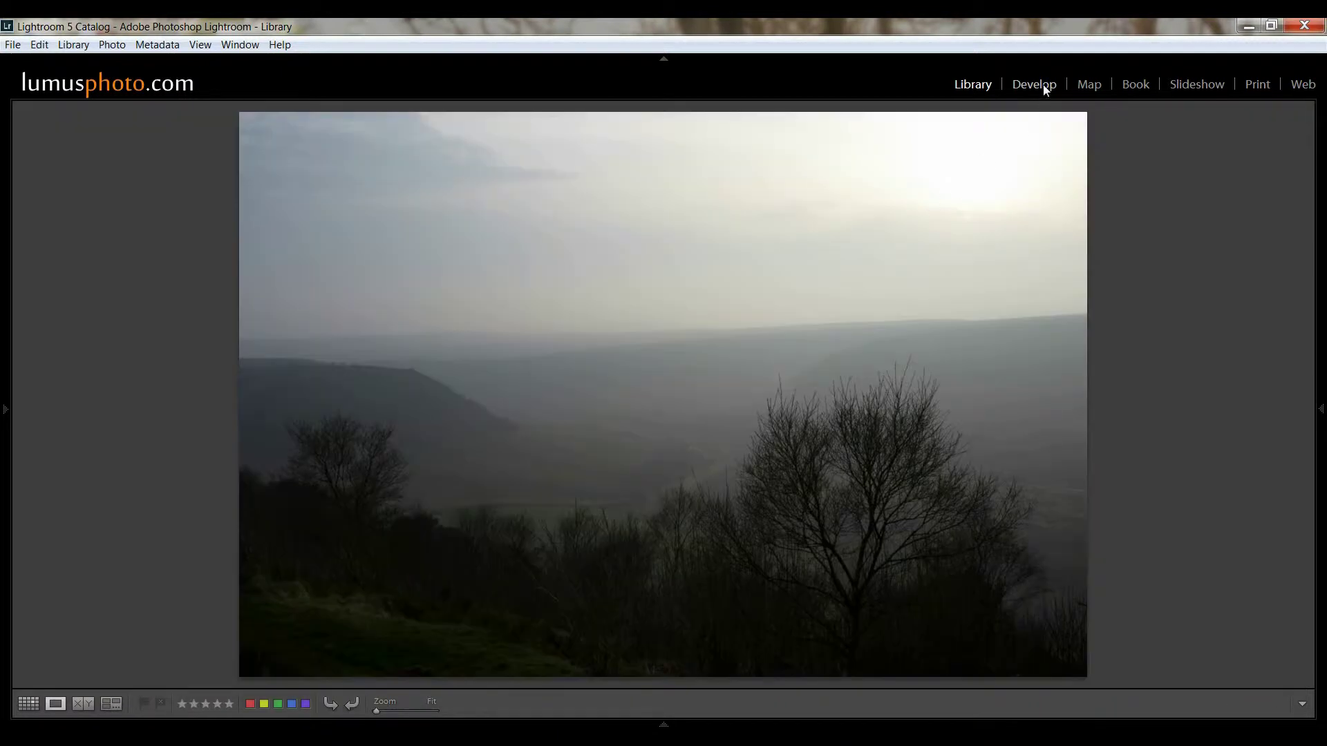
left_click(5, 409)
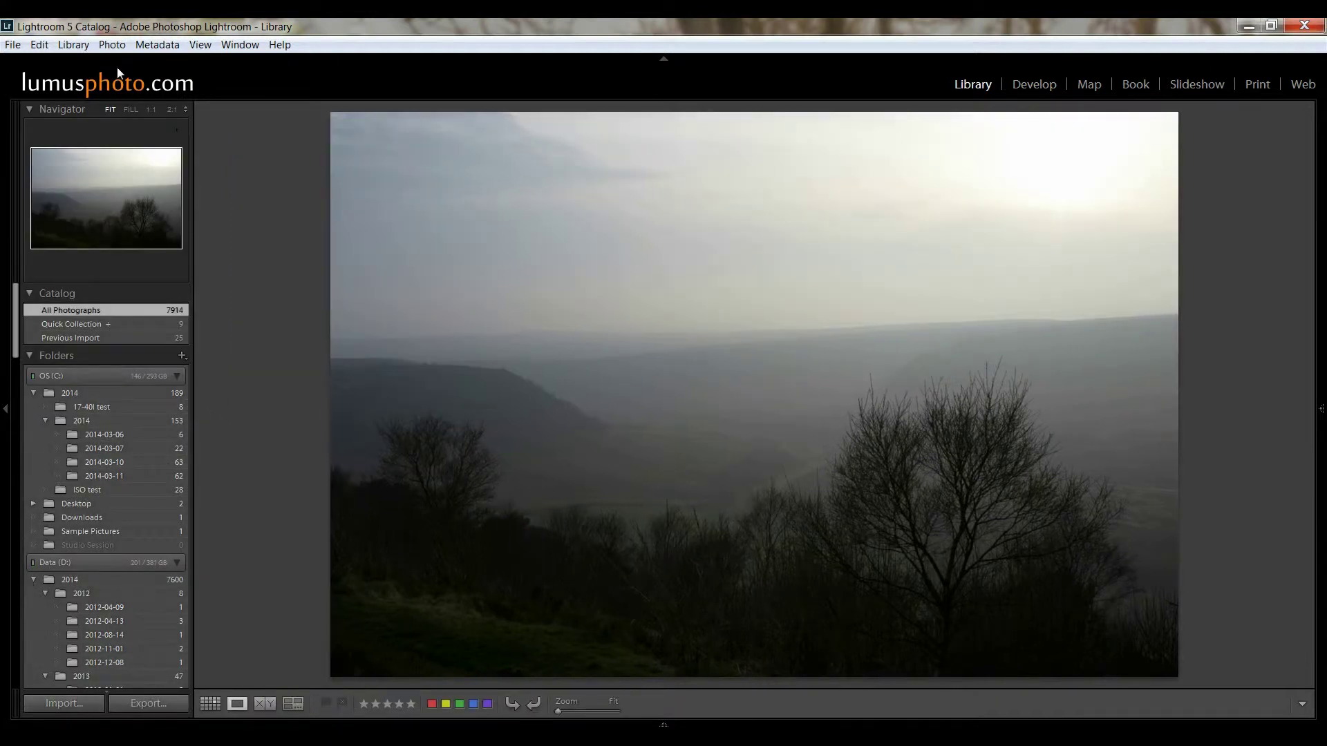
left_click(7, 409)
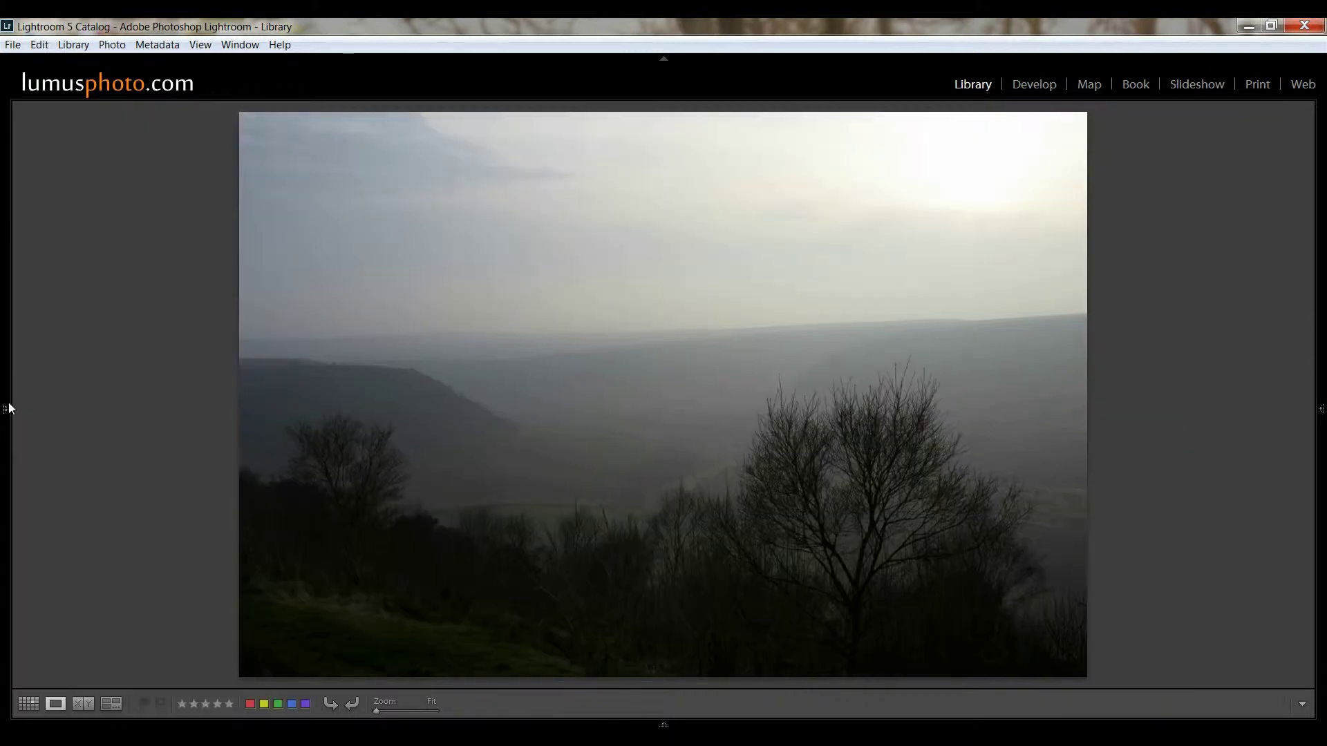
Open the valley photo in Develop, hide the left panel and keep the Basic panel expanded.
mouse_move(10, 429)
left_click(1038, 90)
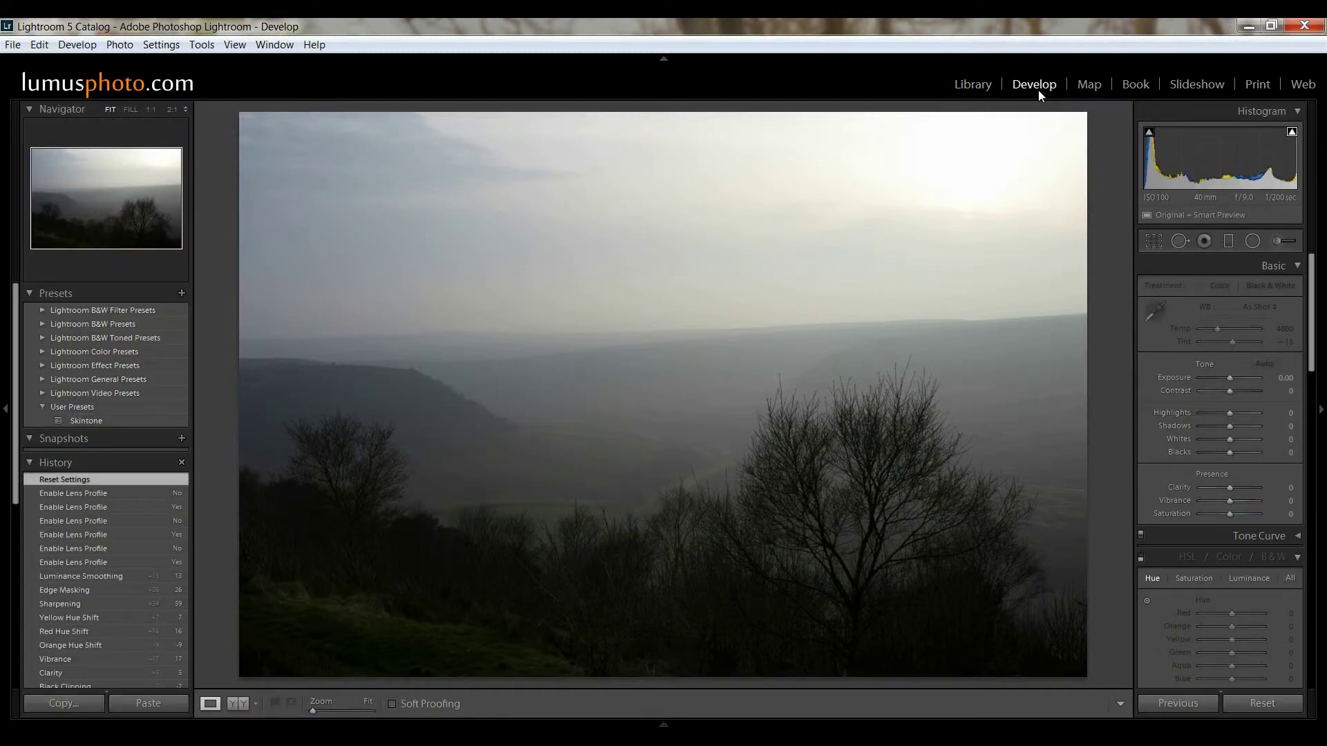
left_click(5, 409)
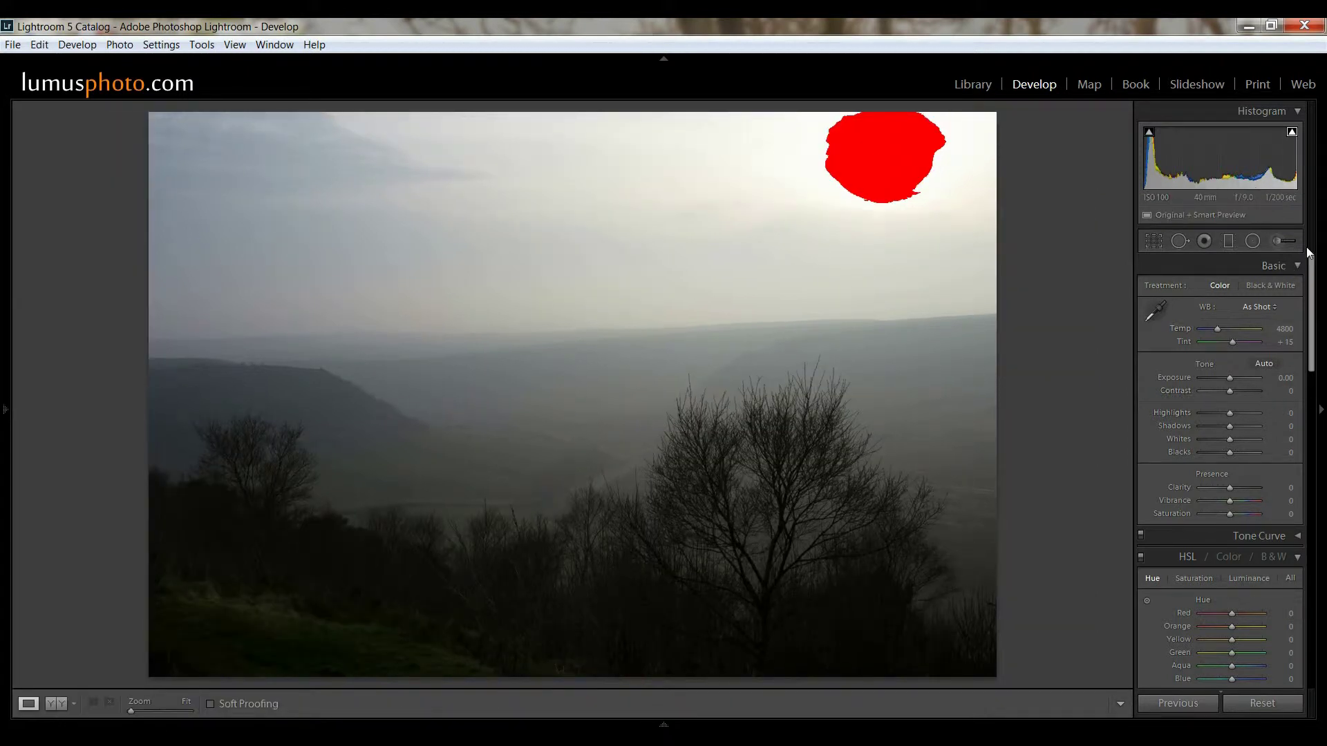
mouse_move(1311, 273)
left_mouse_down()
mouse_move(1311, 376)
mouse_move(1315, 264)
left_mouse_up()
left_click(1291, 266)
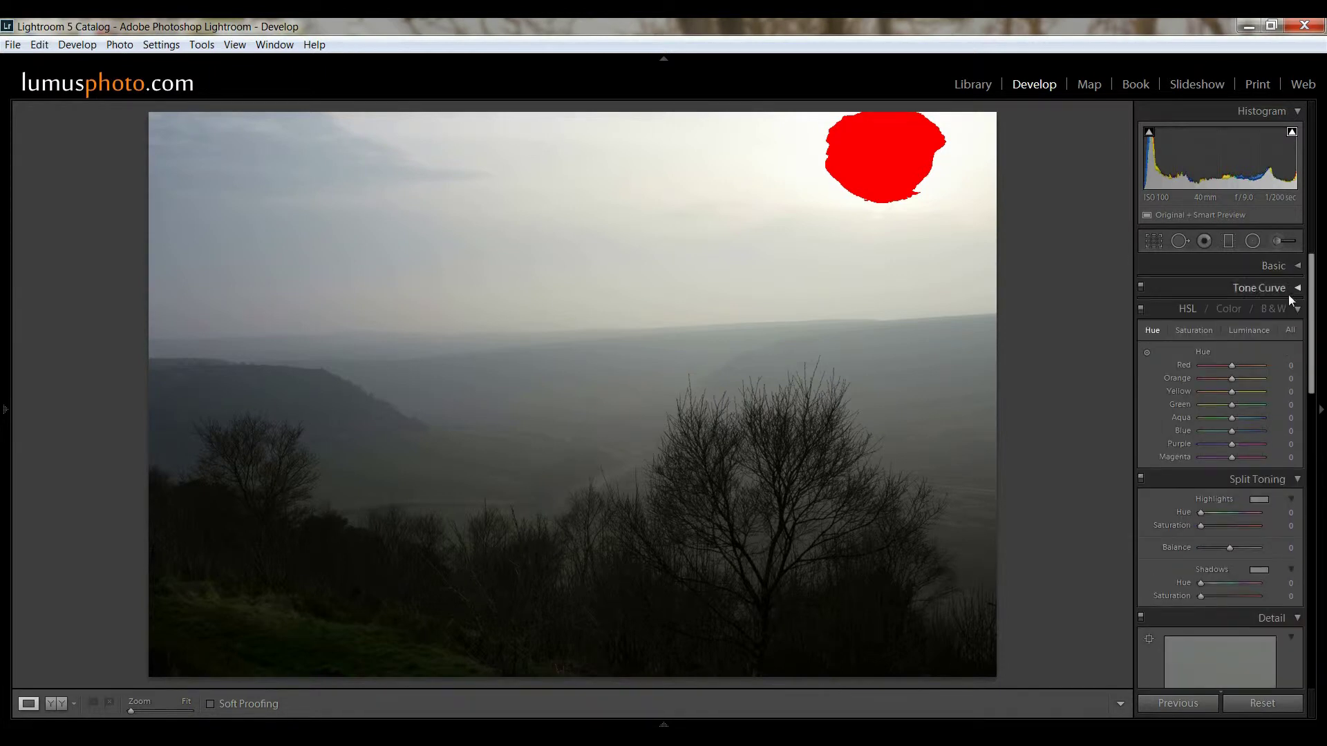
left_click(1297, 309)
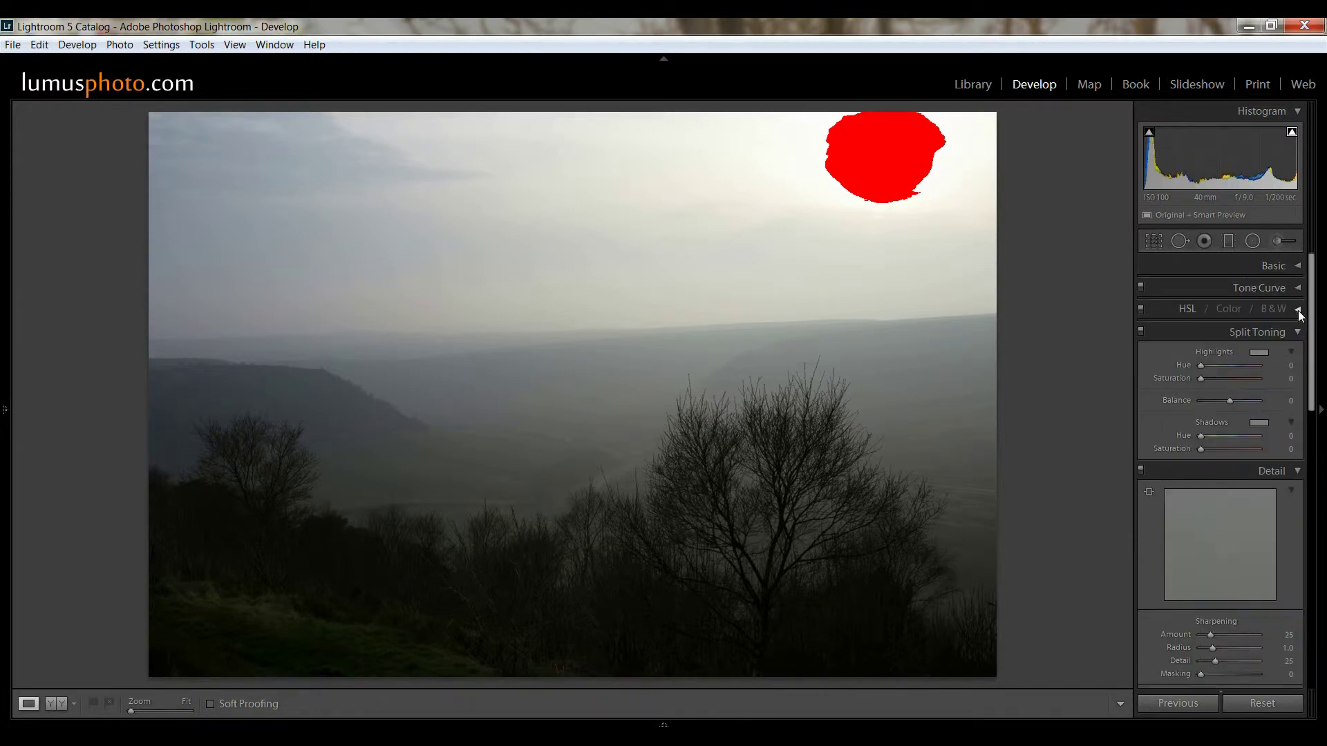
left_click(1298, 310)
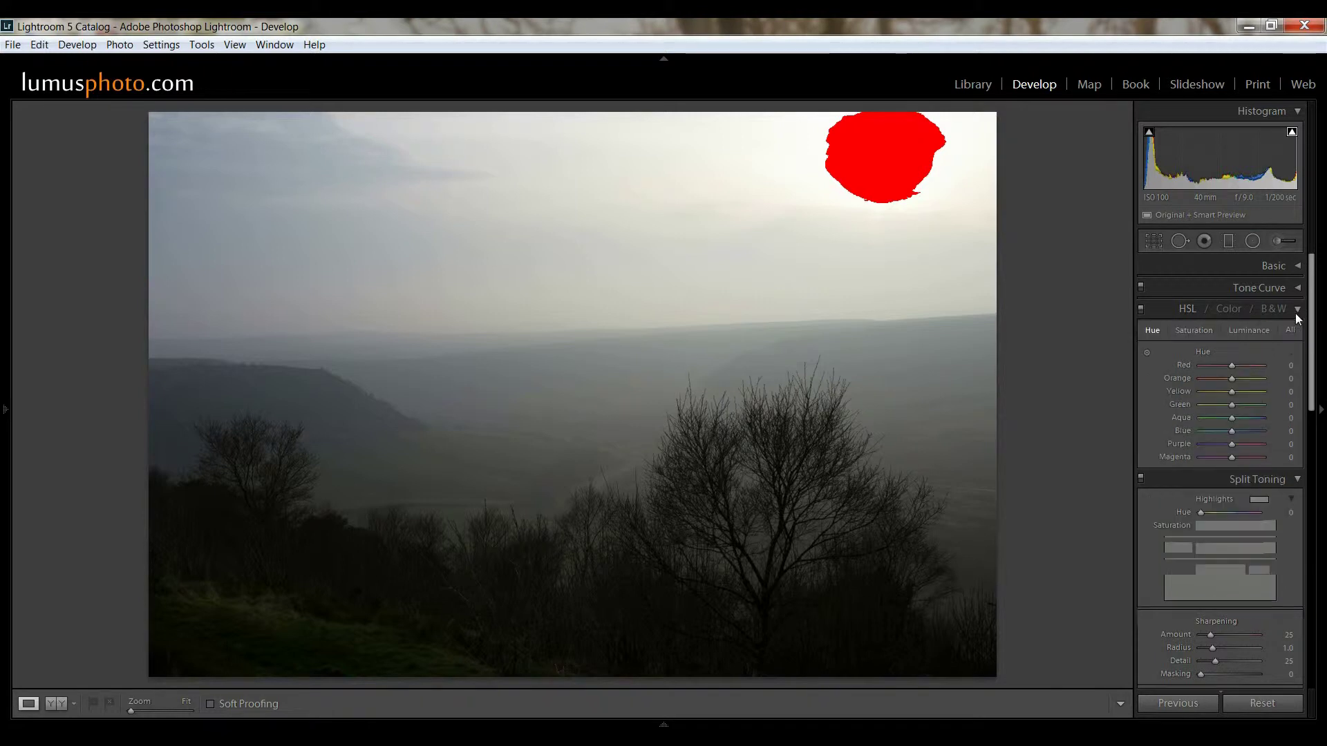
left_click(1295, 268)
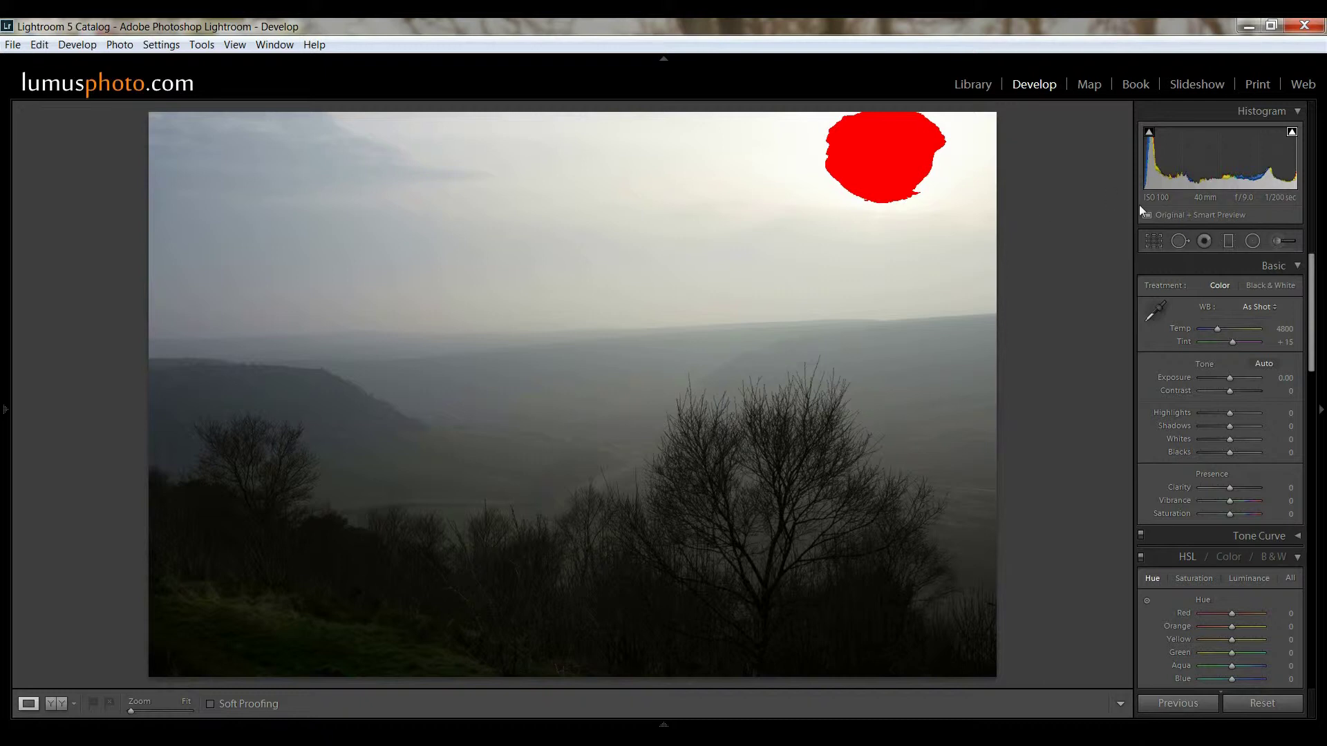
Turn on highlight and shadow clipping warnings, test Blacks, then reset Blacks to 0.
left_click(1291, 133)
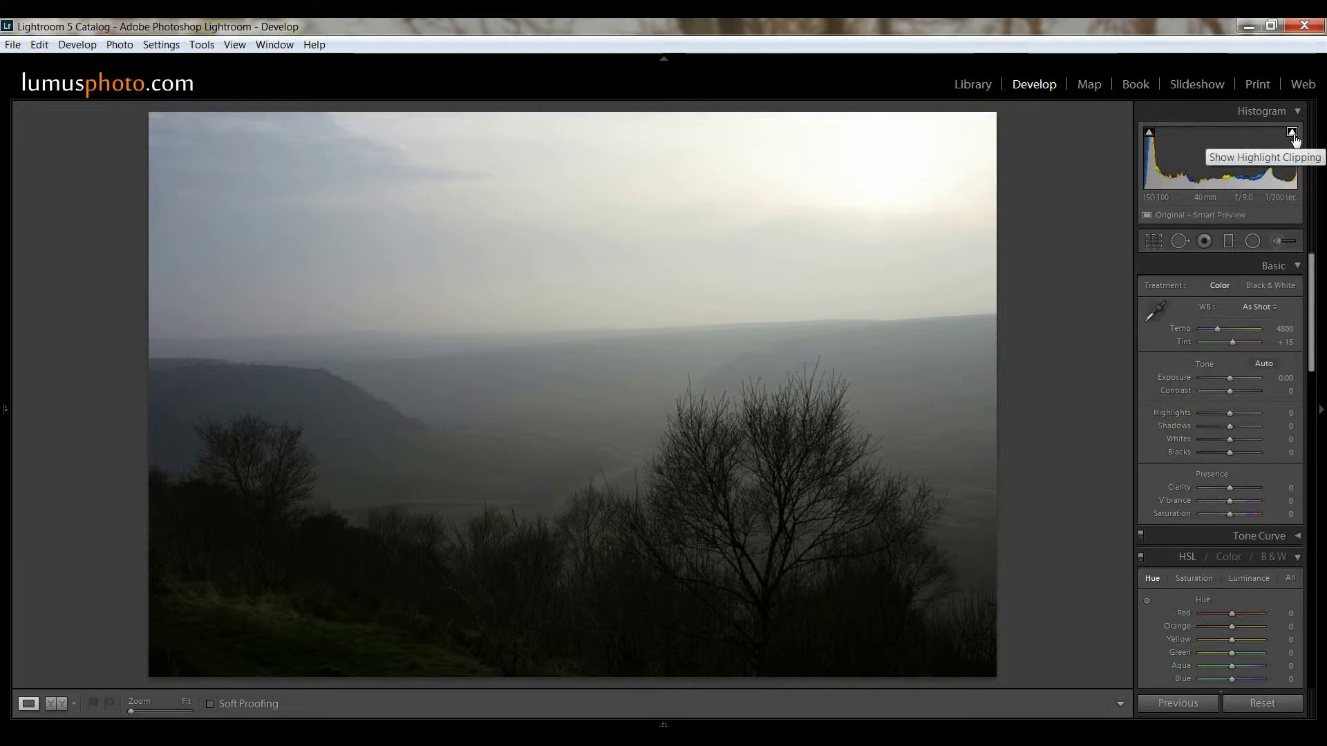
left_click(1292, 134)
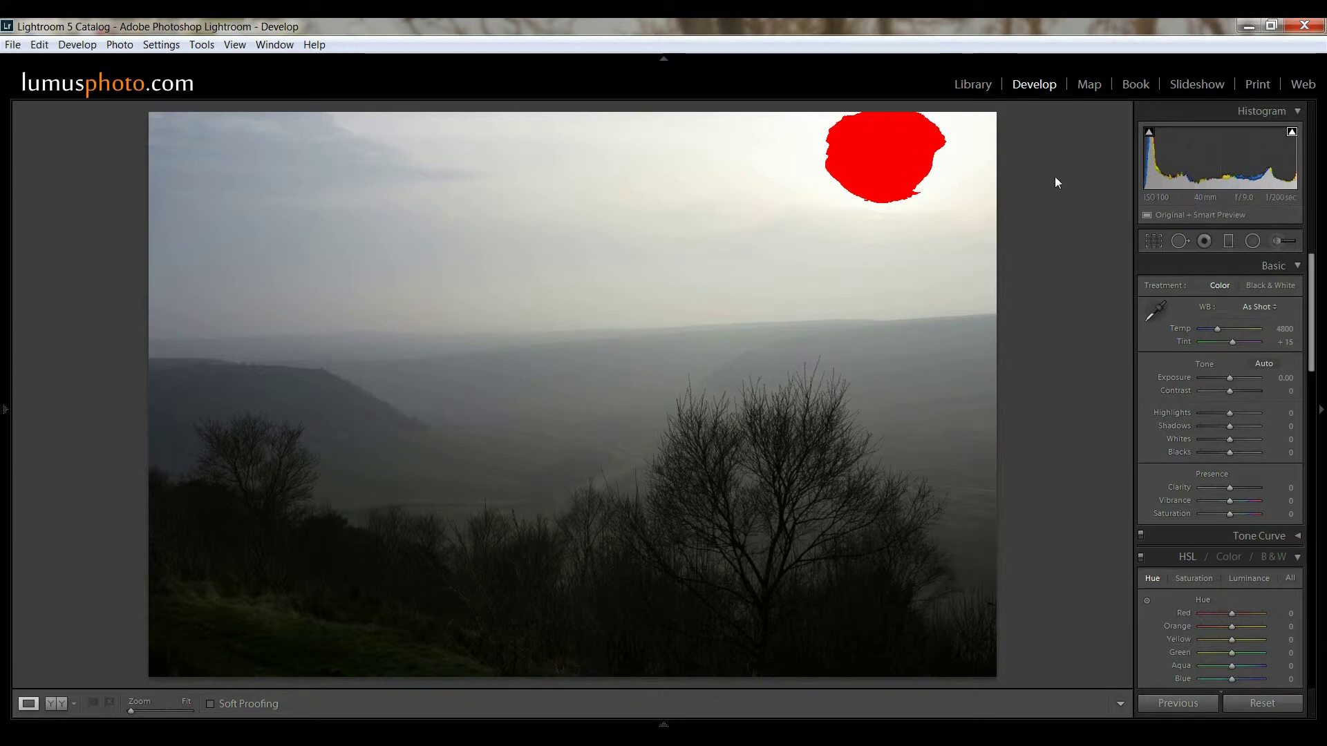
left_click(1149, 134)
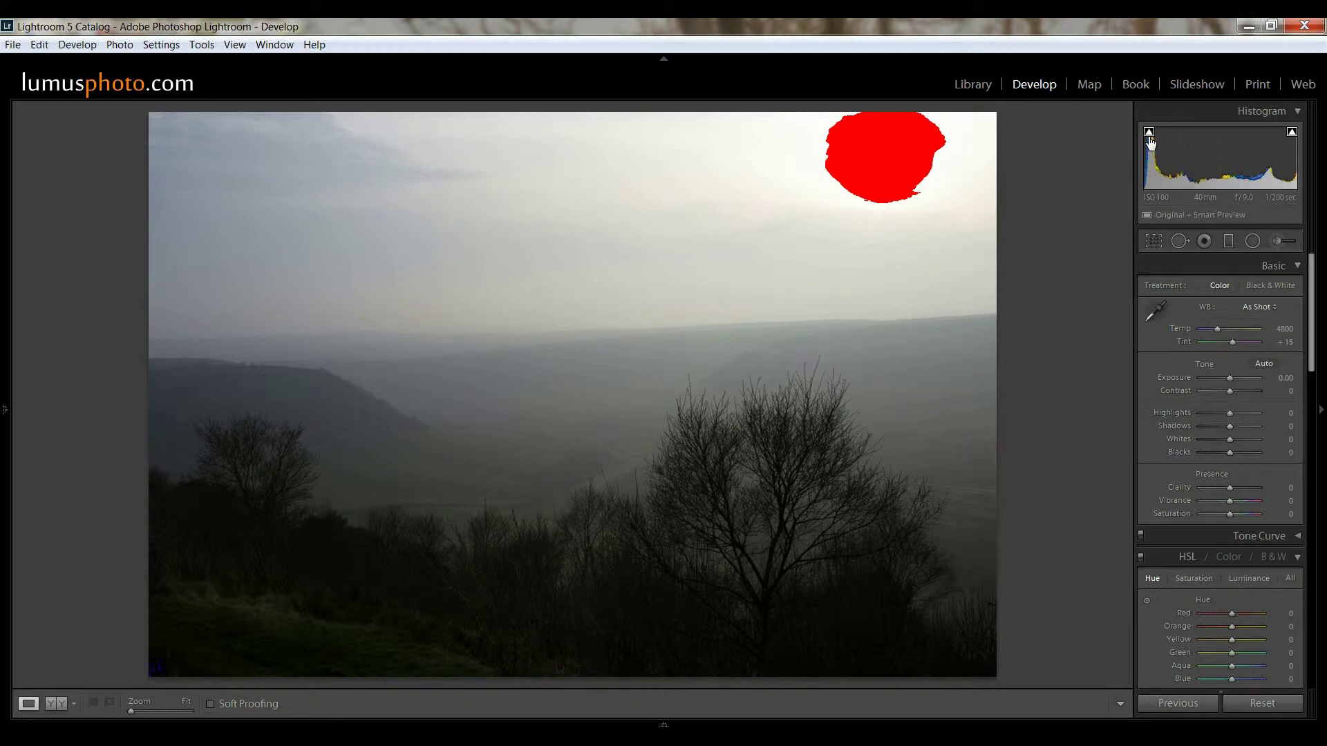
left_click_drag(1229, 452, 1217, 457)
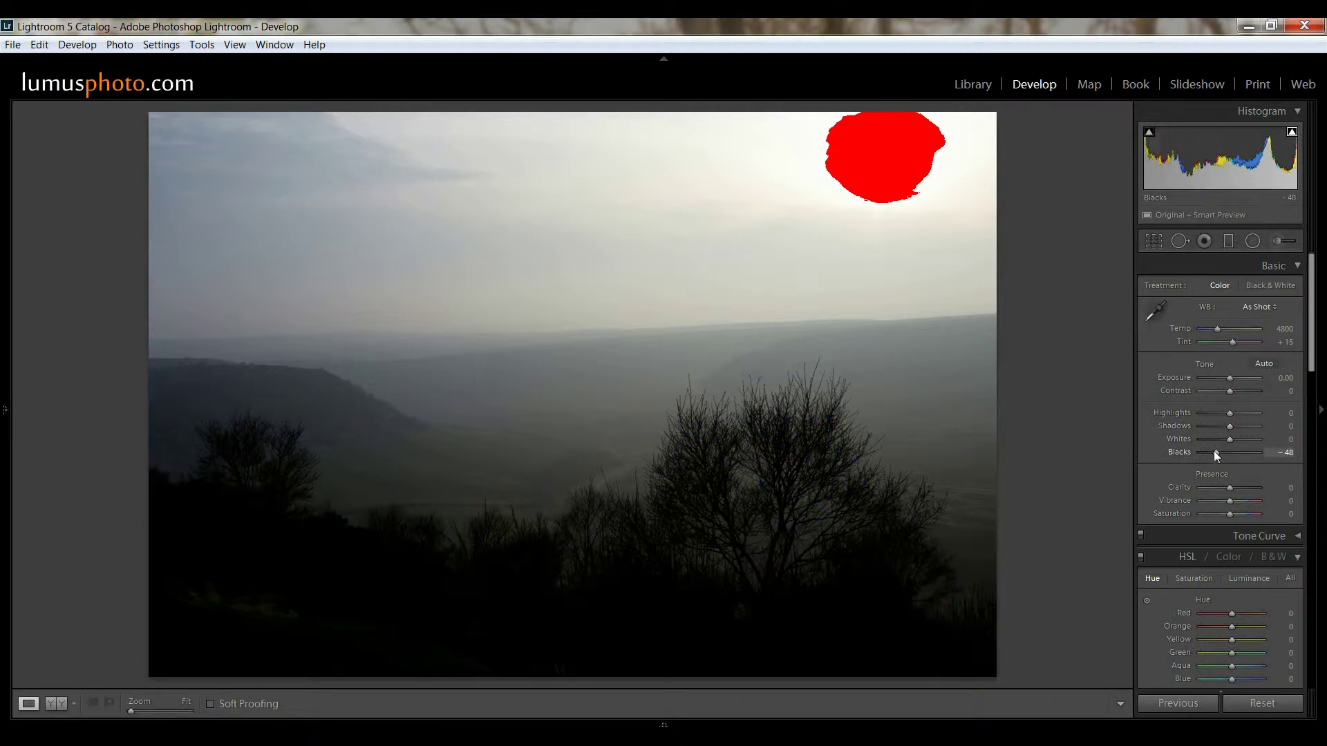
double_click(1218, 452)
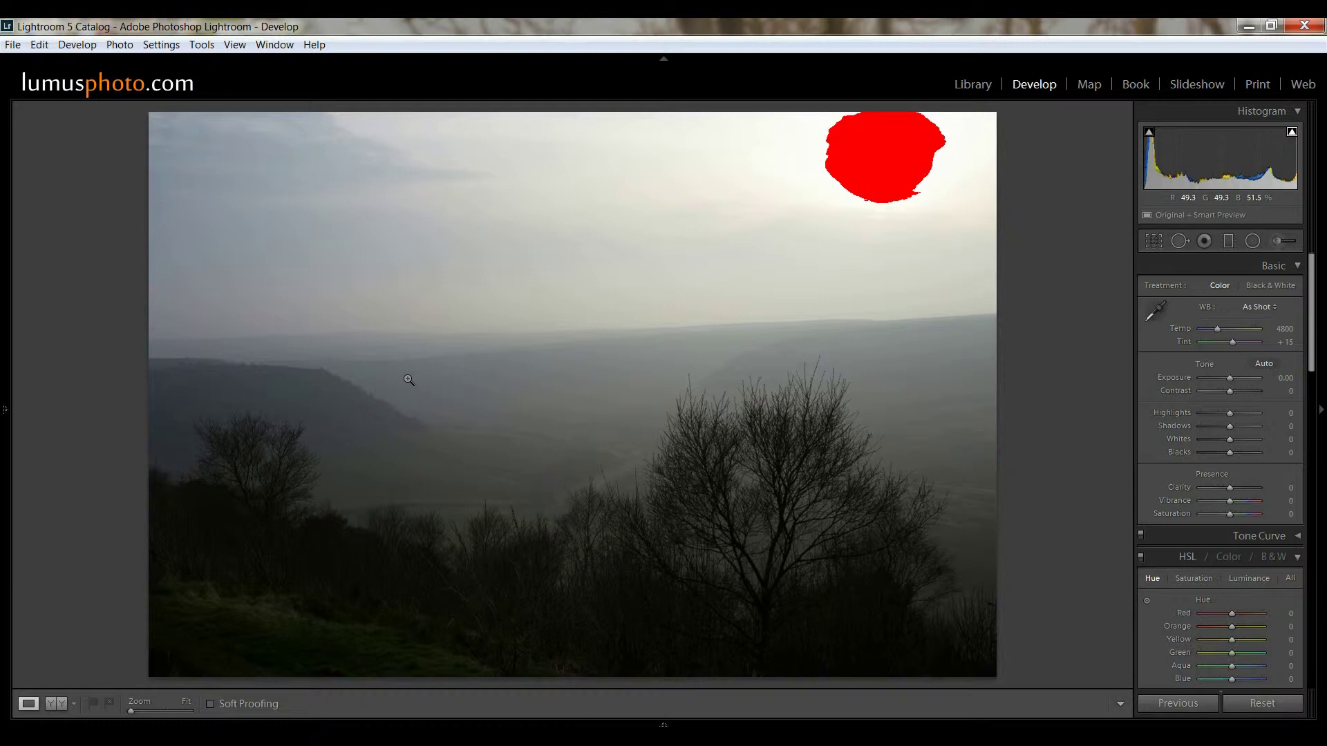
key("i")
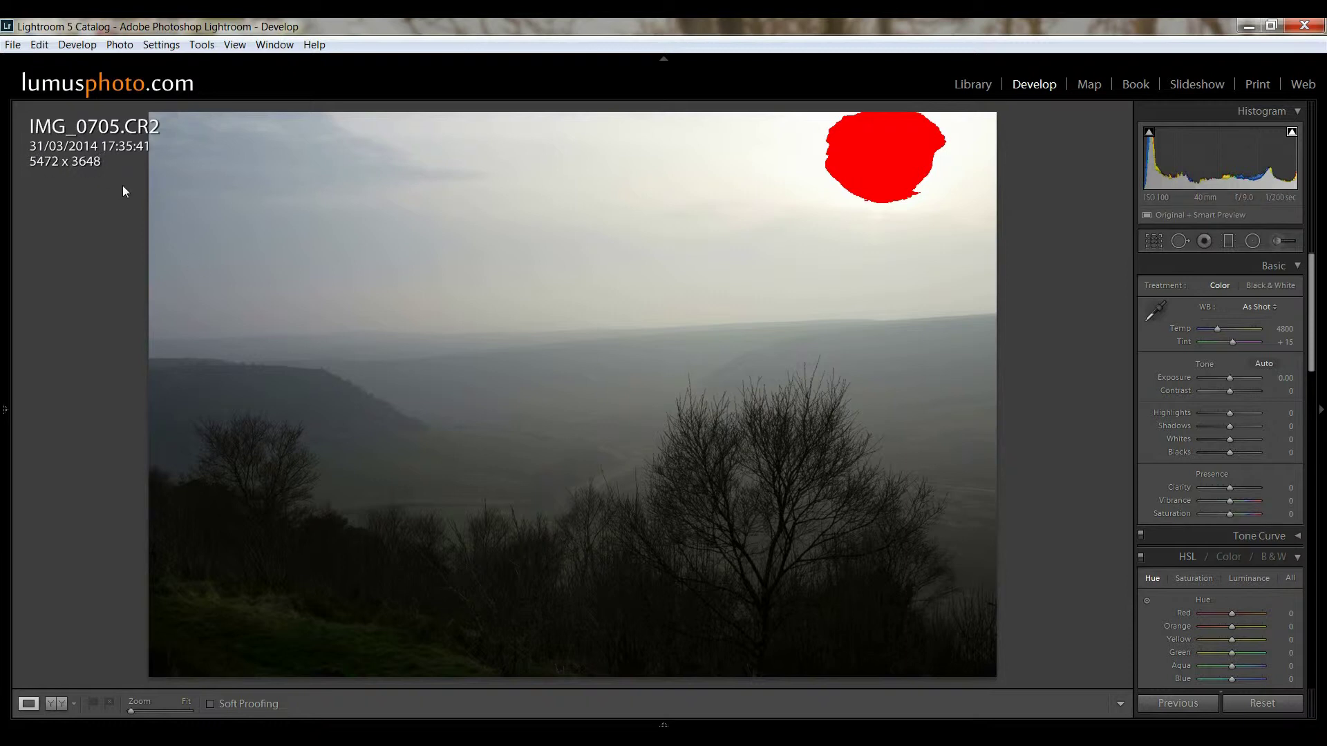
key("i")
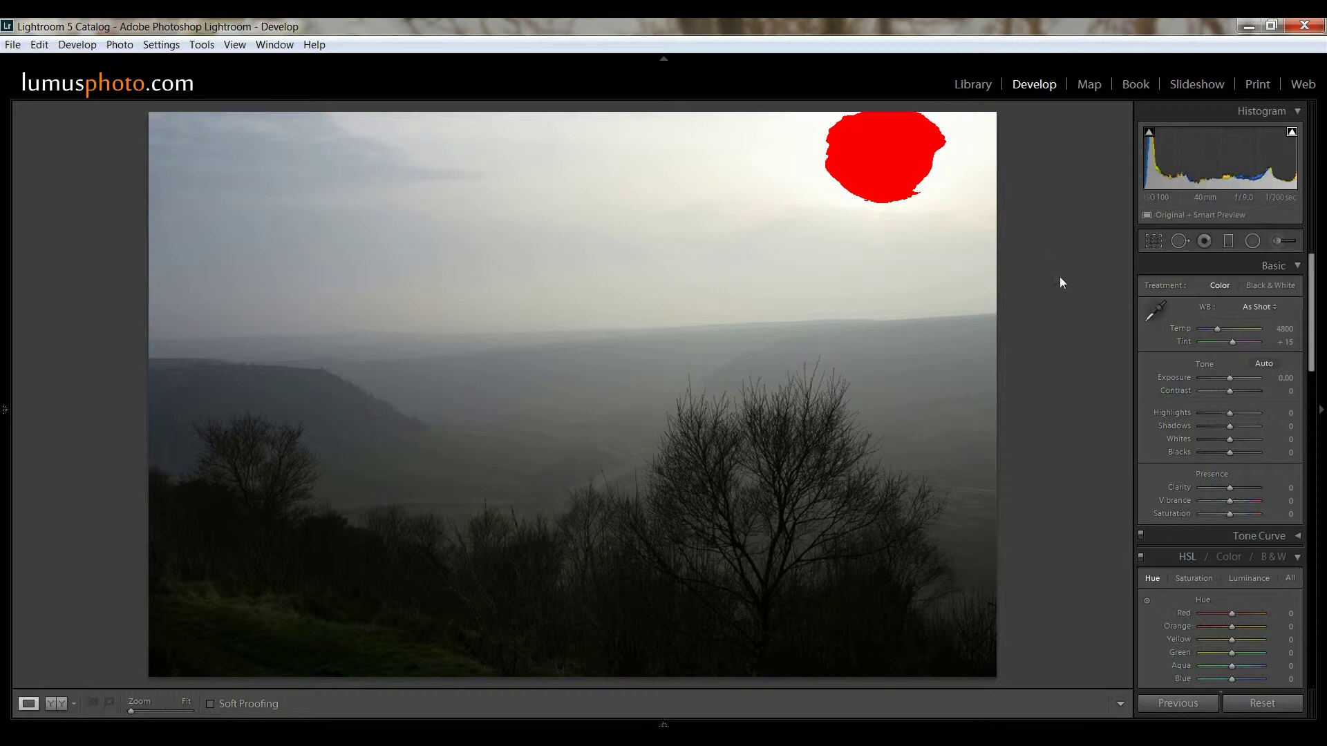
Sample the sky, apply the Cloudy preset, then settle on Temp 7357 with Tint +10.
left_click(1154, 312)
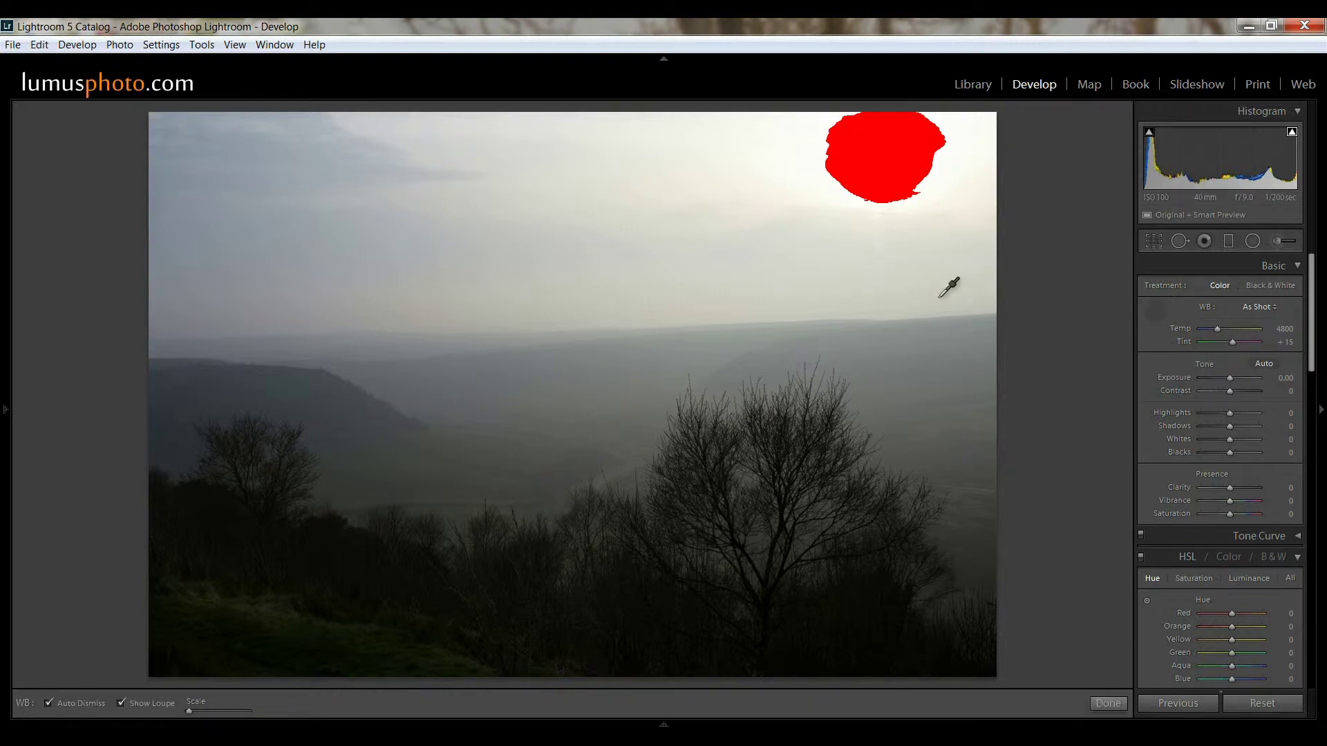
left_click(841, 256)
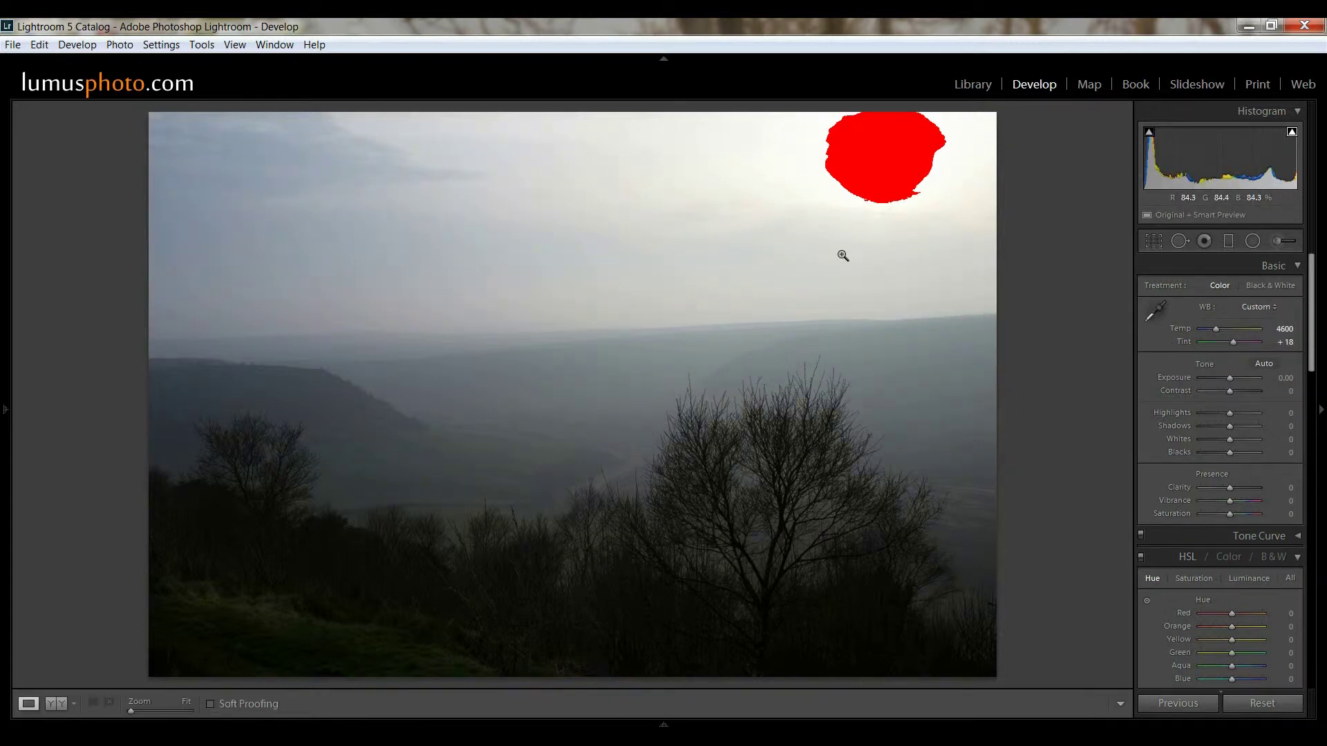
left_click(1267, 309)
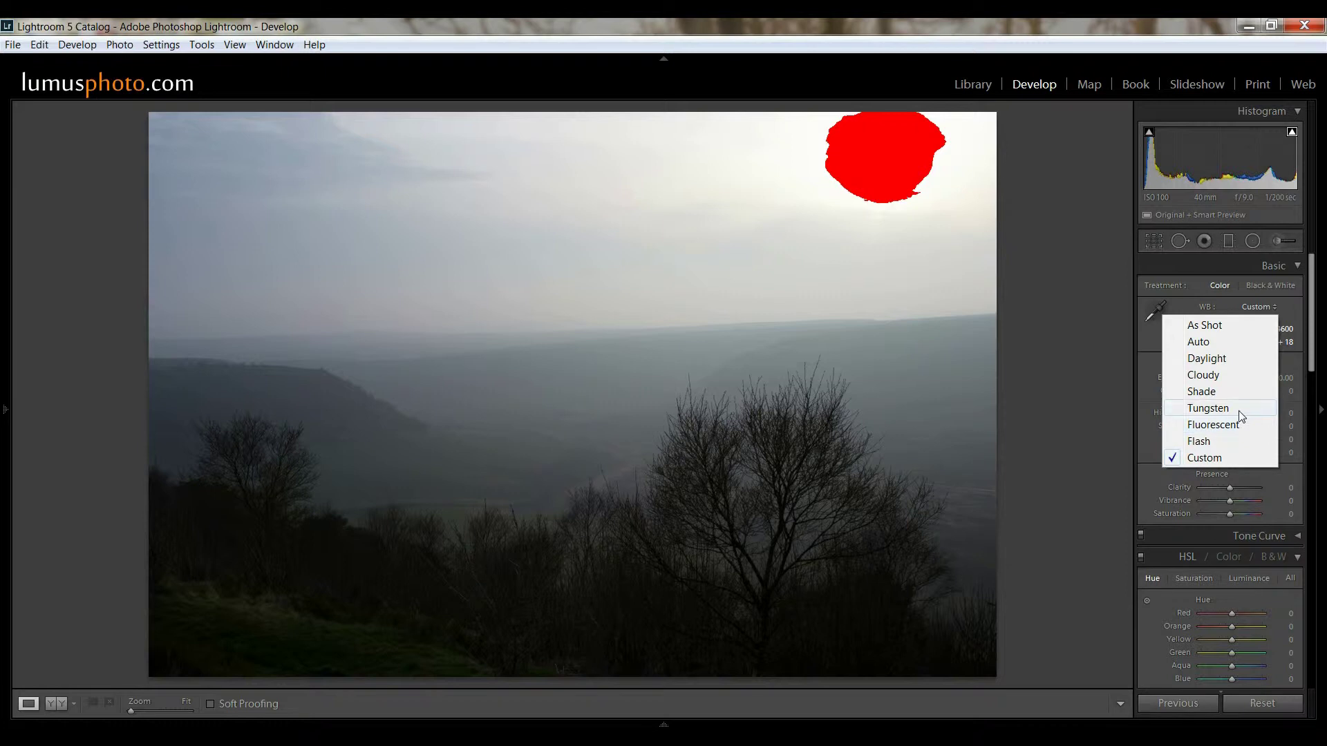
left_click(1237, 373)
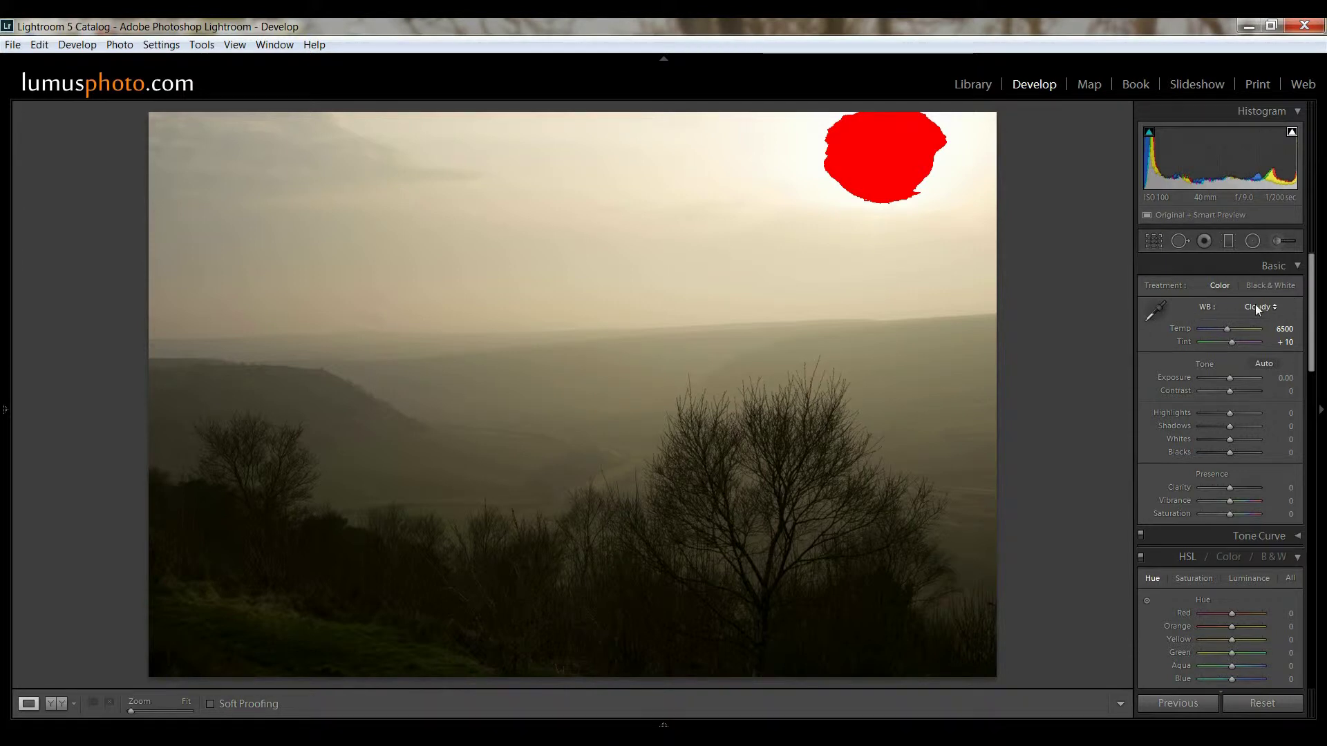
left_click_drag(1227, 331, 1202, 333)
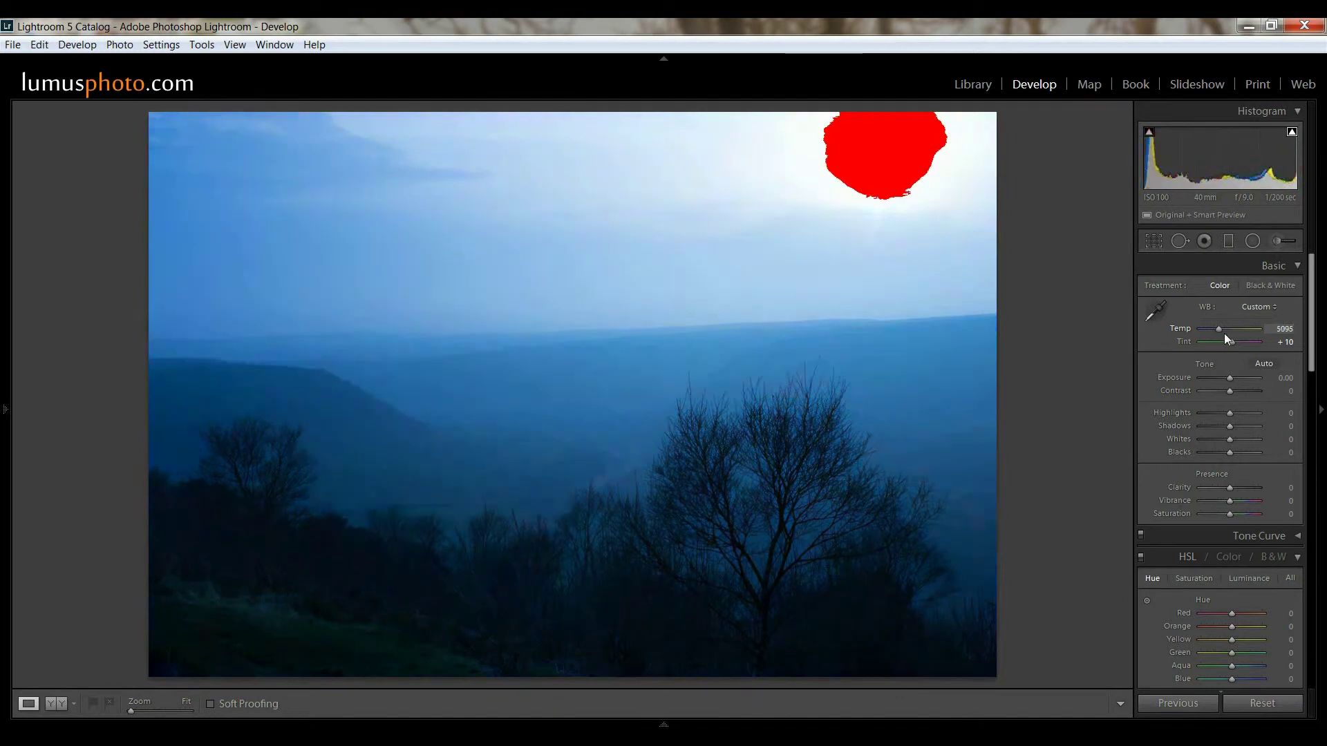
mouse_move(1225, 333)
left_mouse_down()
mouse_move(1253, 333)
mouse_move(1200, 334)
mouse_move(1257, 333)
mouse_move(1221, 337)
mouse_move(1233, 337)
left_mouse_up()
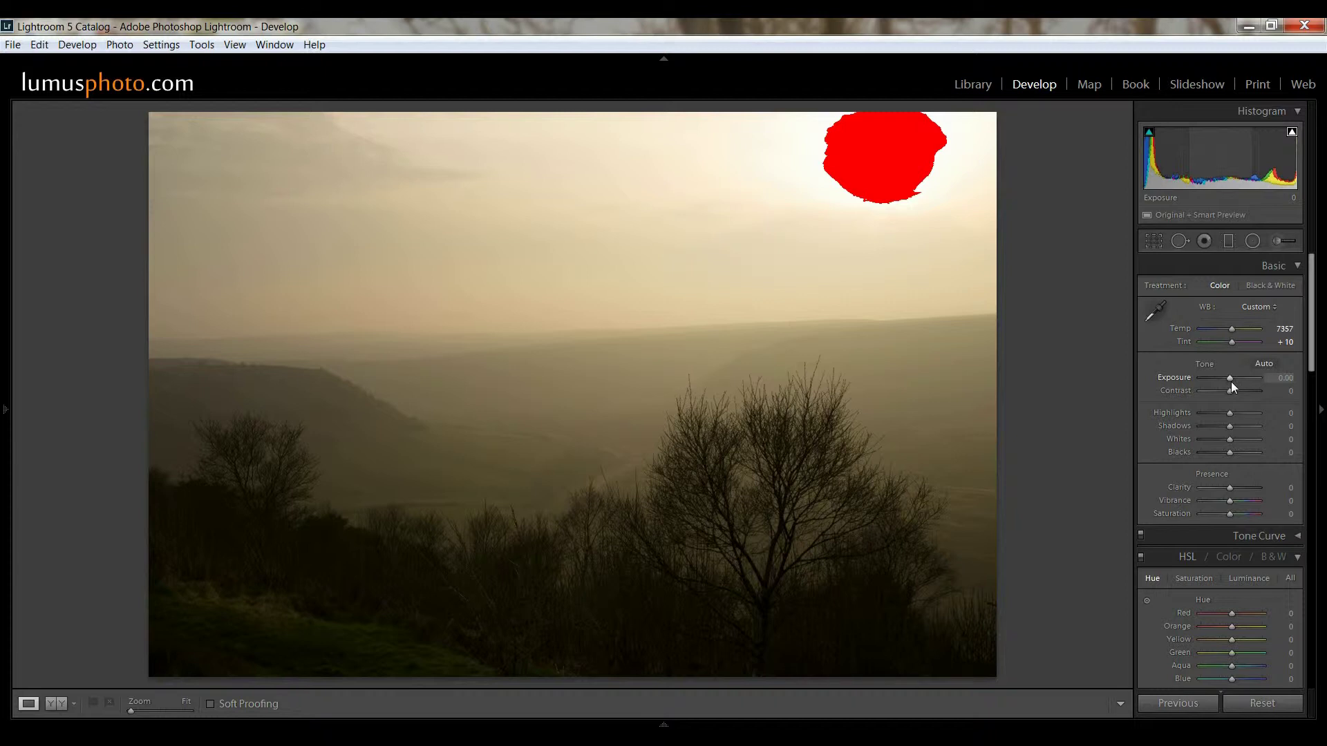
Drag Highlights to -43, Shadows to +29, Whites to +5, Blacks to -2 and Contrast to +10.
mouse_move(1229, 379)
left_mouse_down()
mouse_move(1245, 379)
mouse_move(1202, 379)
mouse_move(1228, 379)
left_mouse_up()
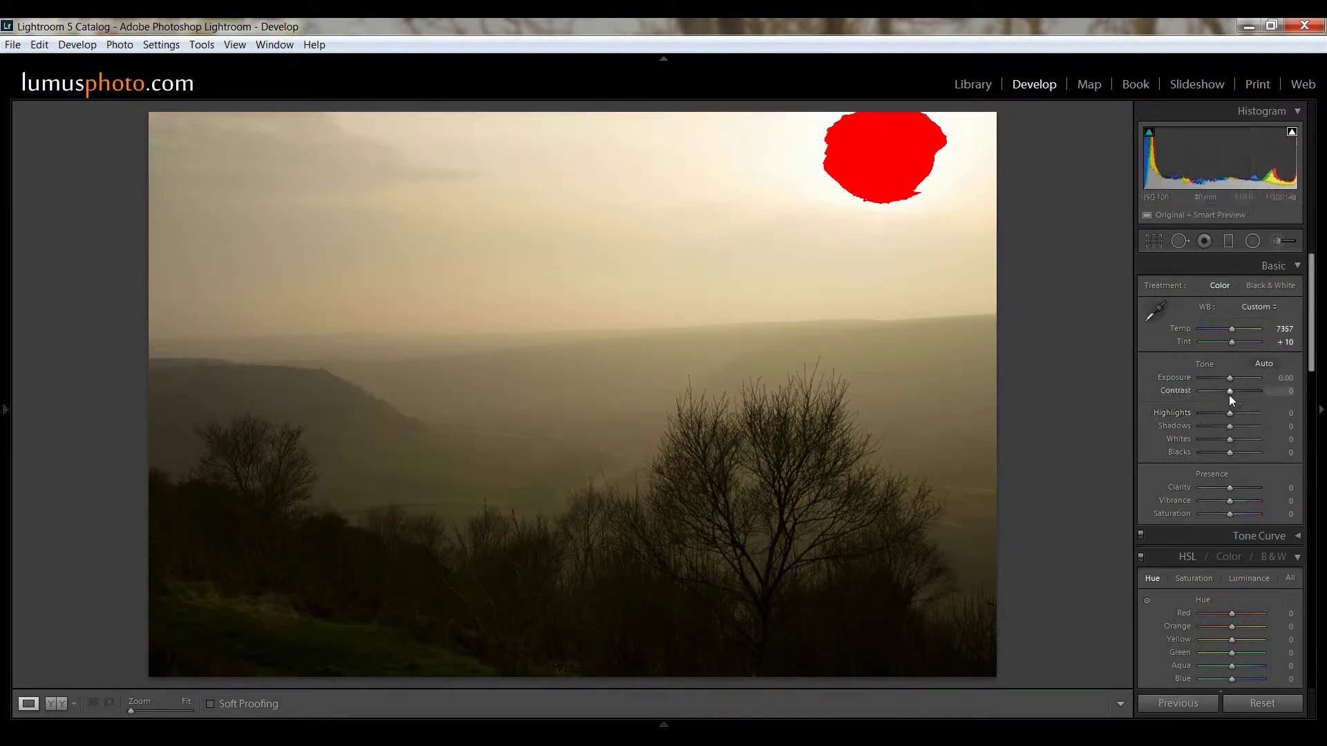
left_click_drag(1229, 393, 1216, 416)
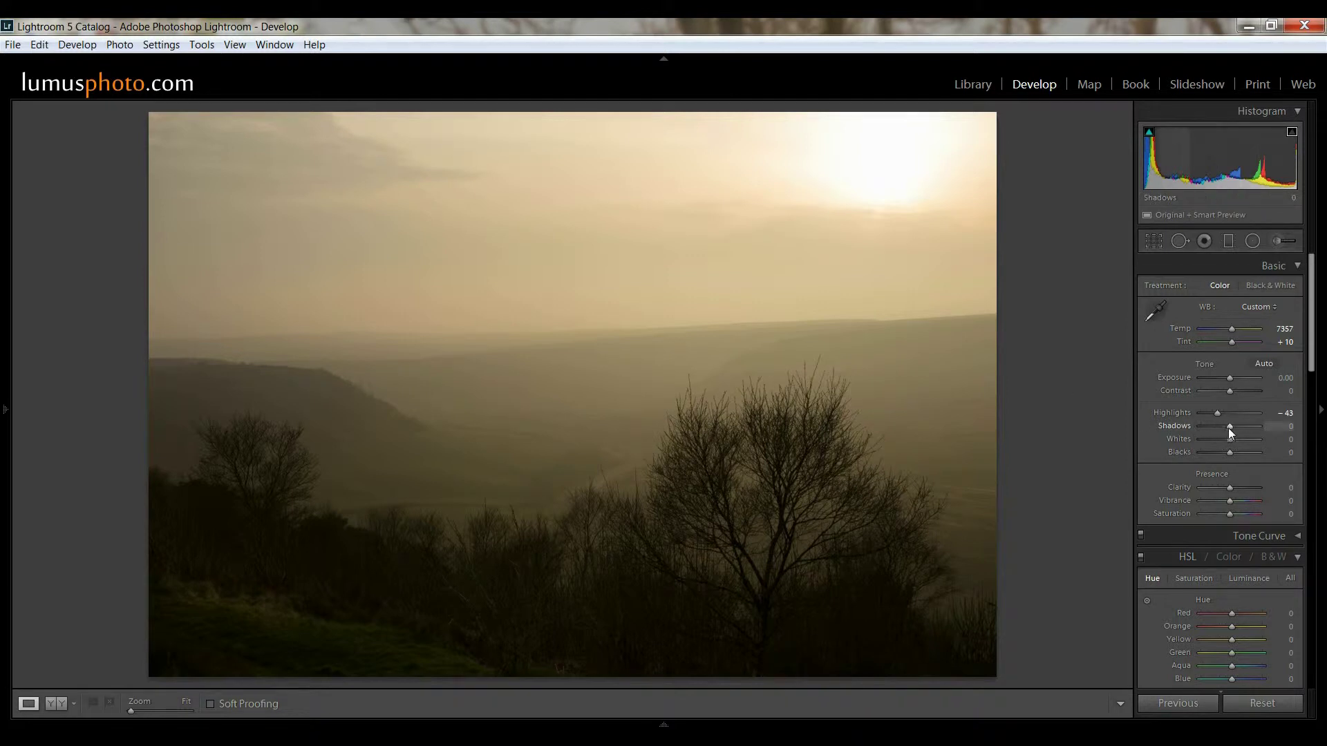
mouse_move(1232, 428)
left_mouse_down()
mouse_move(1255, 430)
mouse_move(1207, 436)
mouse_move(1250, 430)
mouse_move(1233, 442)
left_mouse_up()
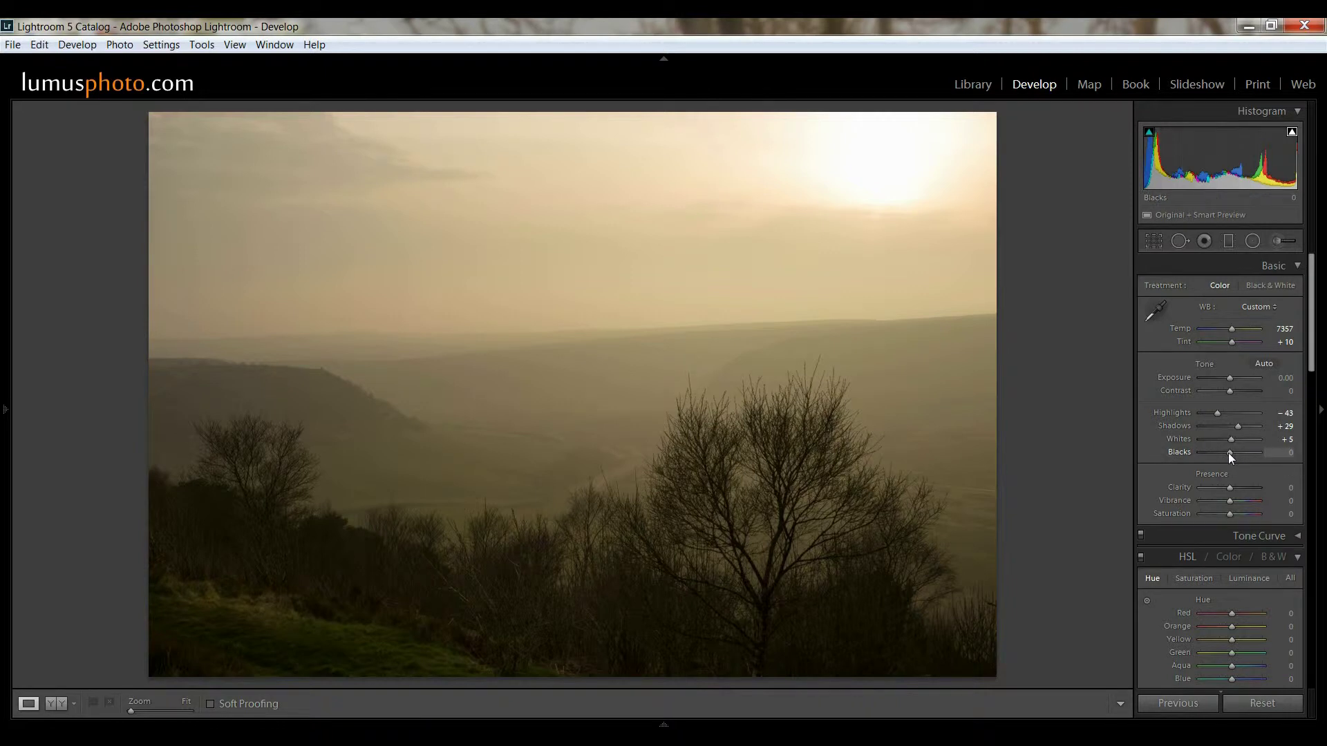
left_click_drag(1229, 453, 1227, 453)
left_click_drag(1231, 390, 1233, 391)
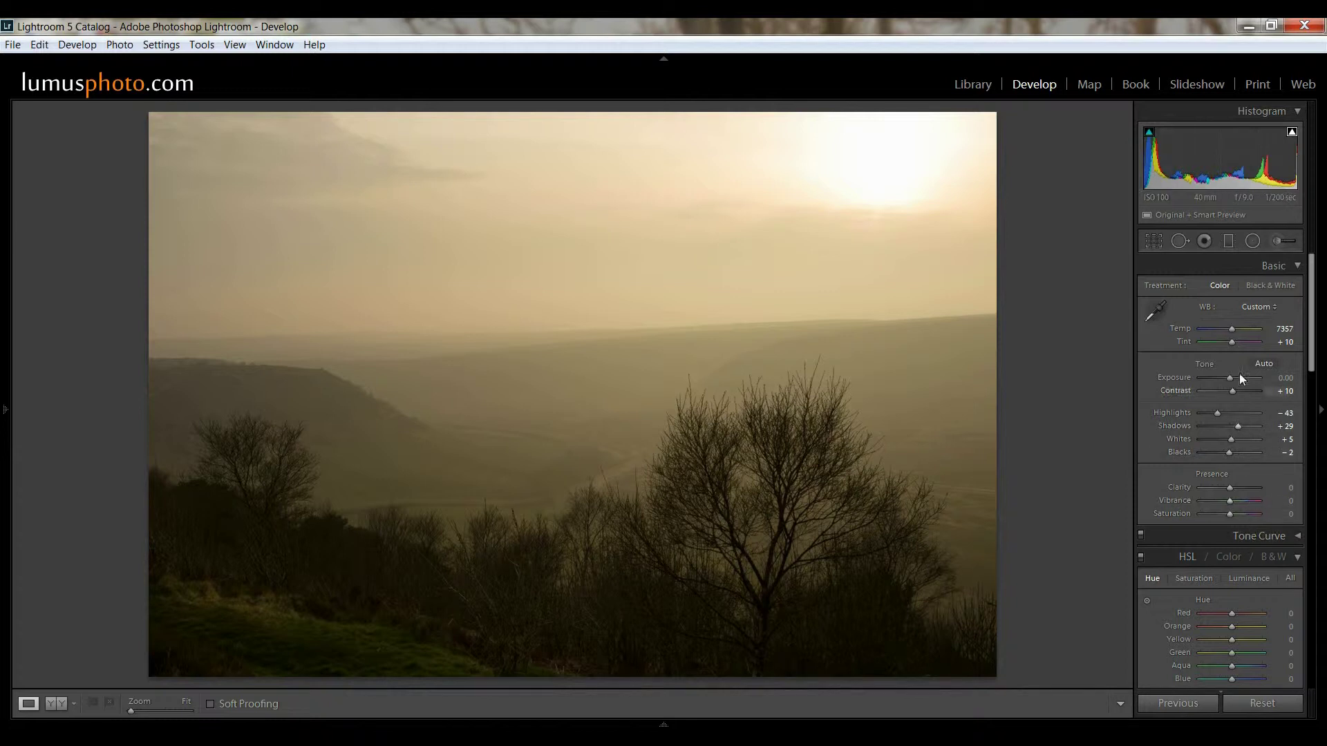
Raise Temp to 8481, Exposure to +0.24 and Clarity to +2 in the Basic panel.
scroll(1257, 311, "down", 1)
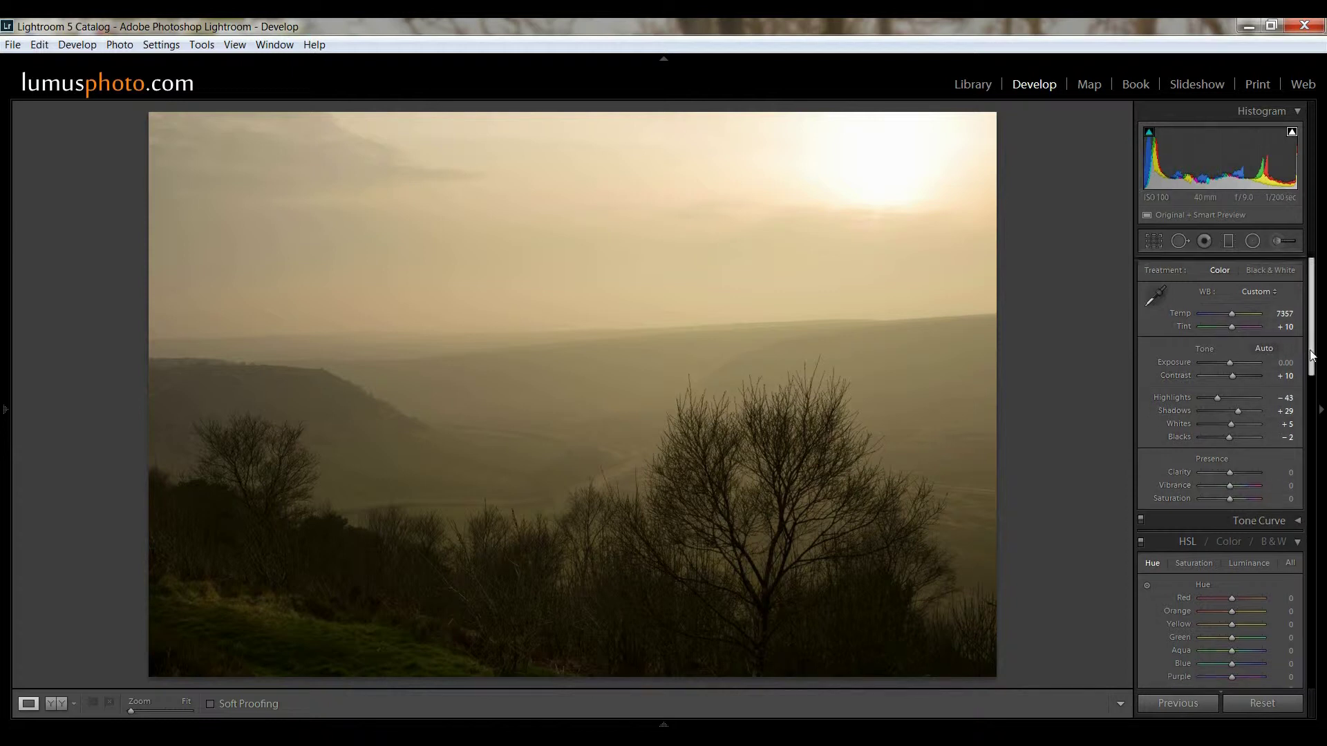
left_click_drag(1231, 310, 1236, 312)
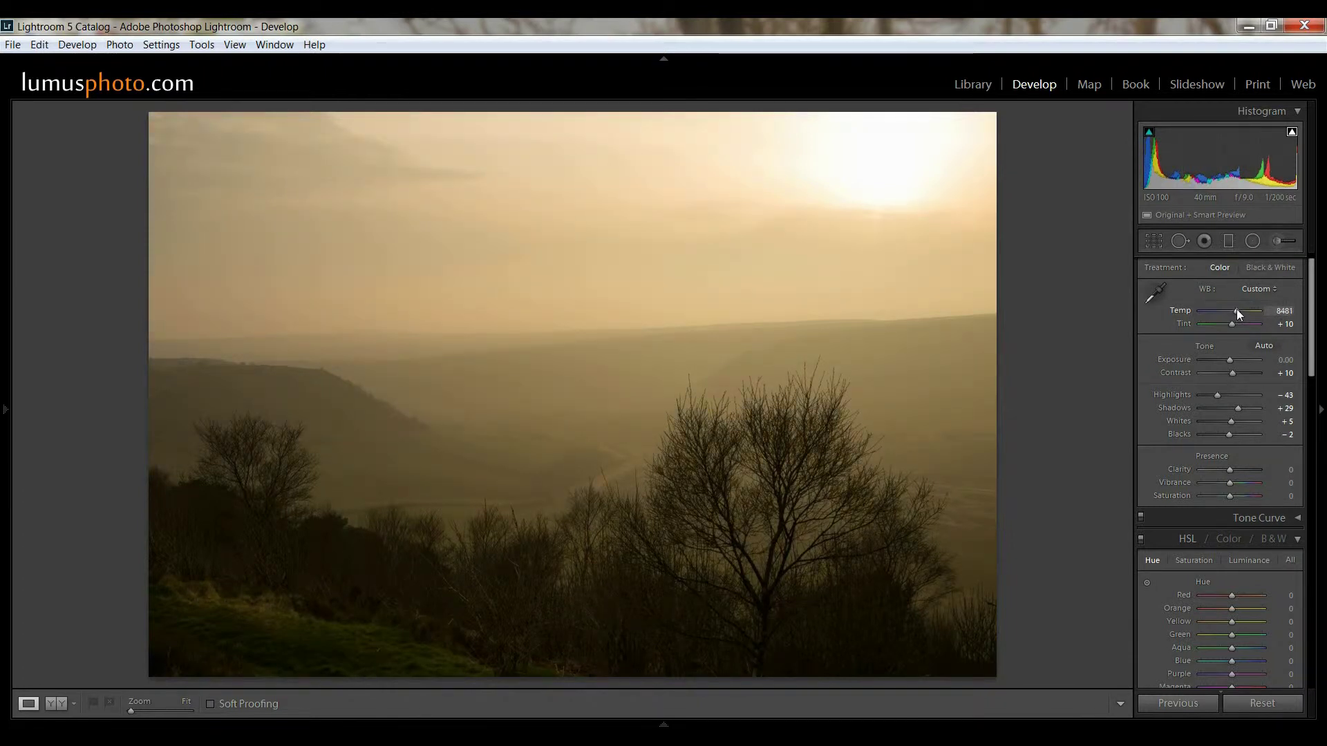
left_click_drag(1229, 358, 1230, 359)
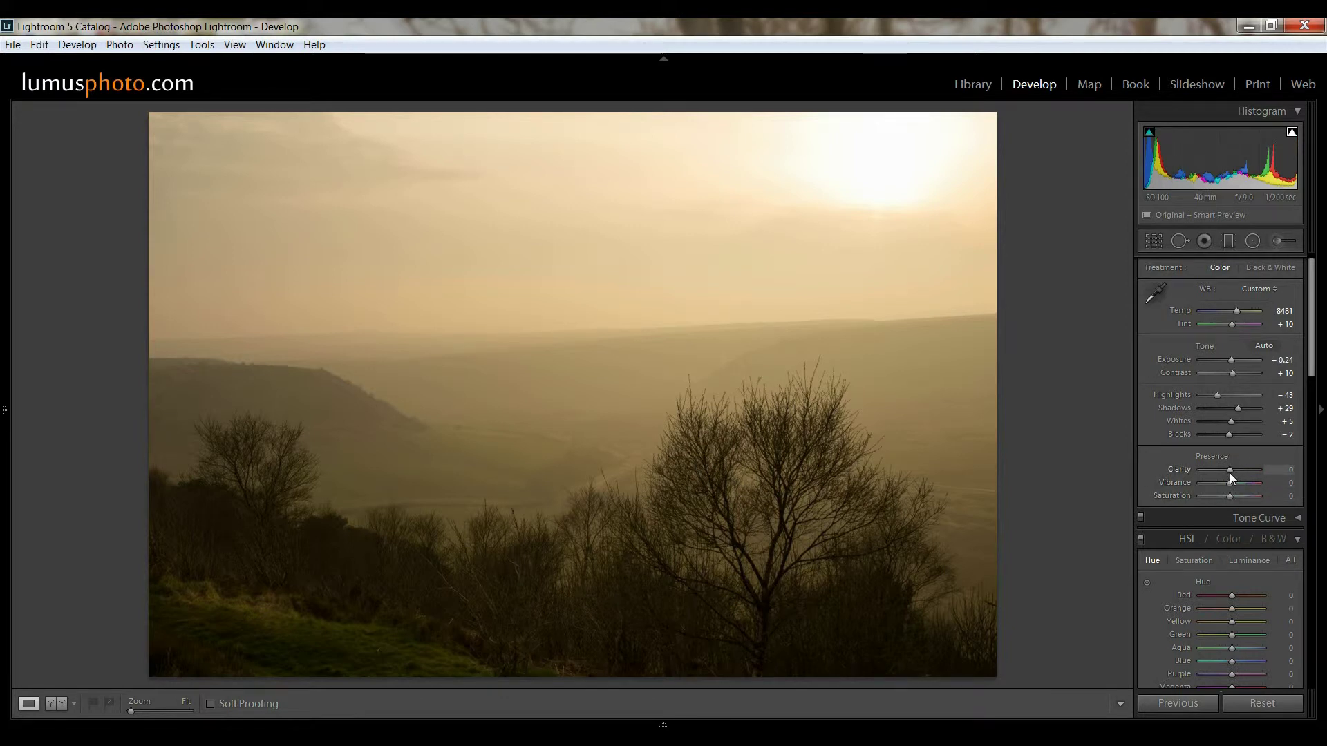
left_click_drag(1229, 472, 1232, 472)
key("Up")
key("Up")
key("Up")
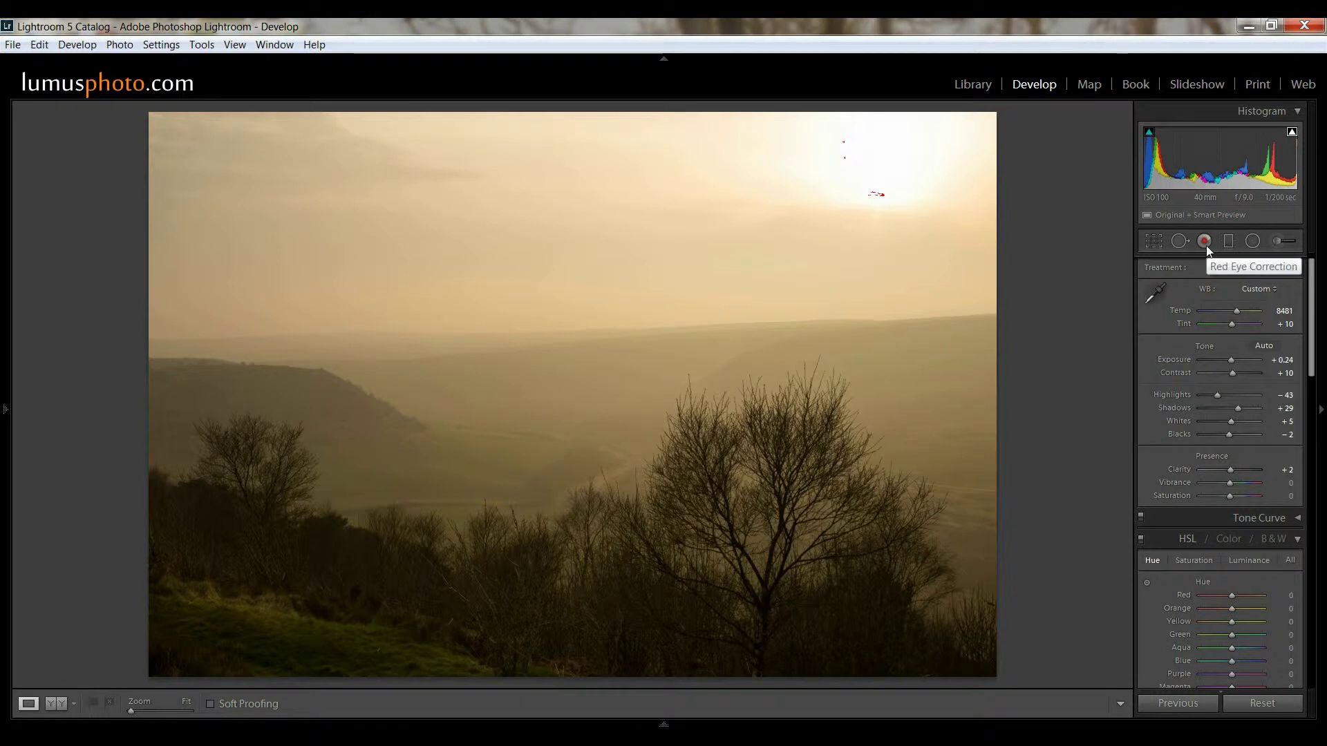
Draw a brightening radial filter over the valley centre, test Invert Mask, then discard it.
left_click(1253, 244)
left_click_drag(590, 394, 760, 505)
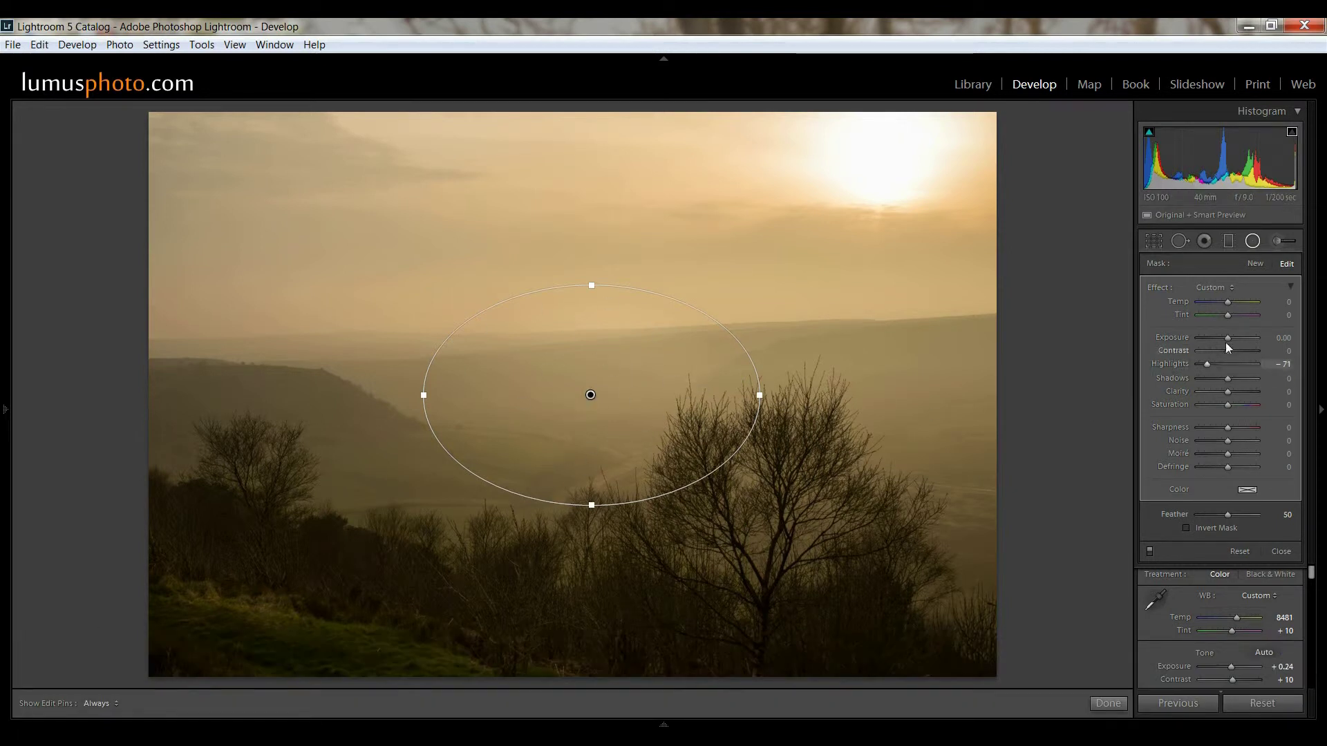
left_click_drag(1226, 338, 1247, 339)
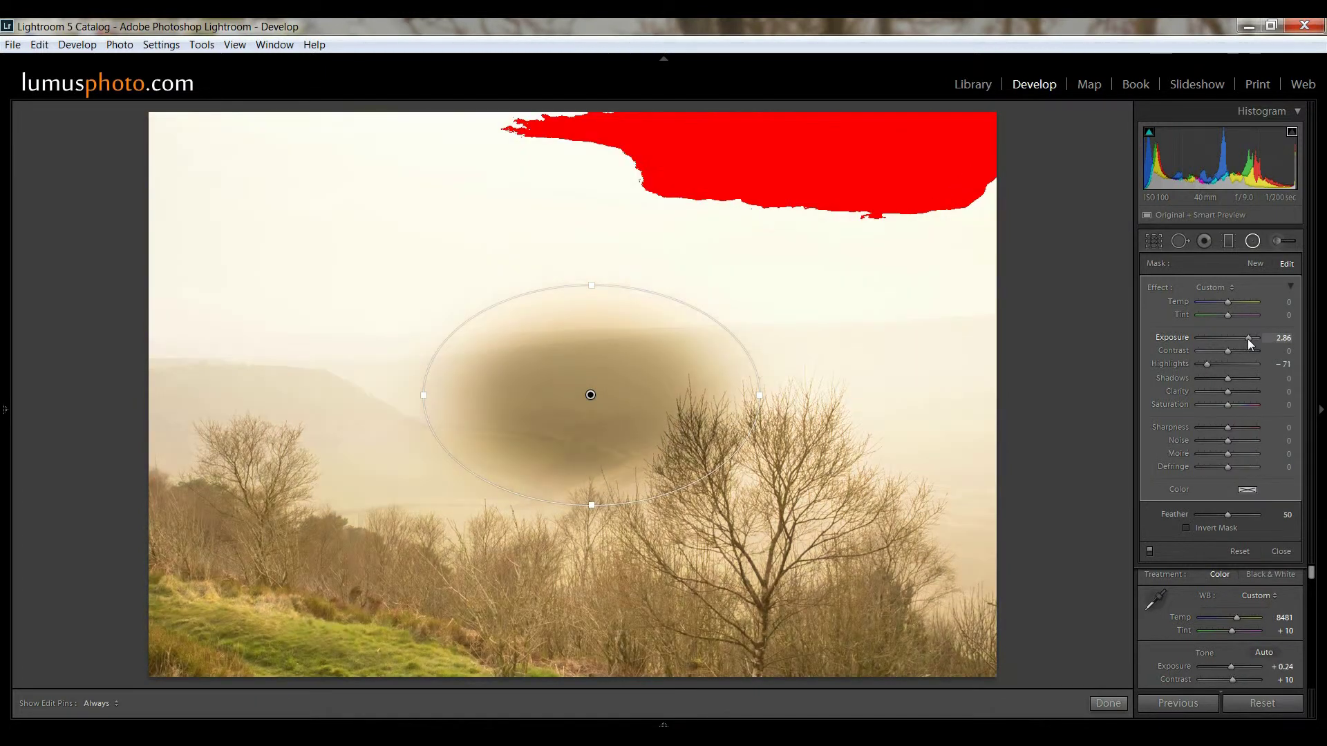
left_click(1185, 528)
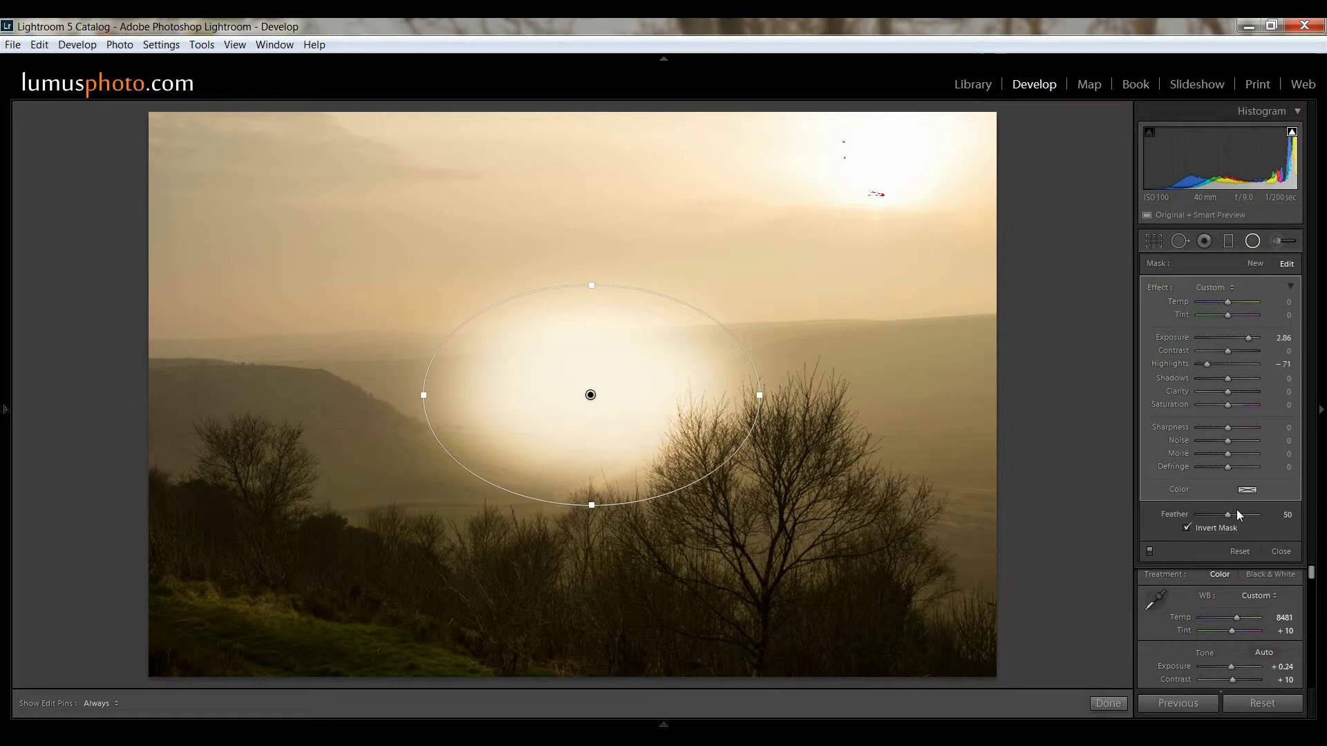
left_click(1186, 528)
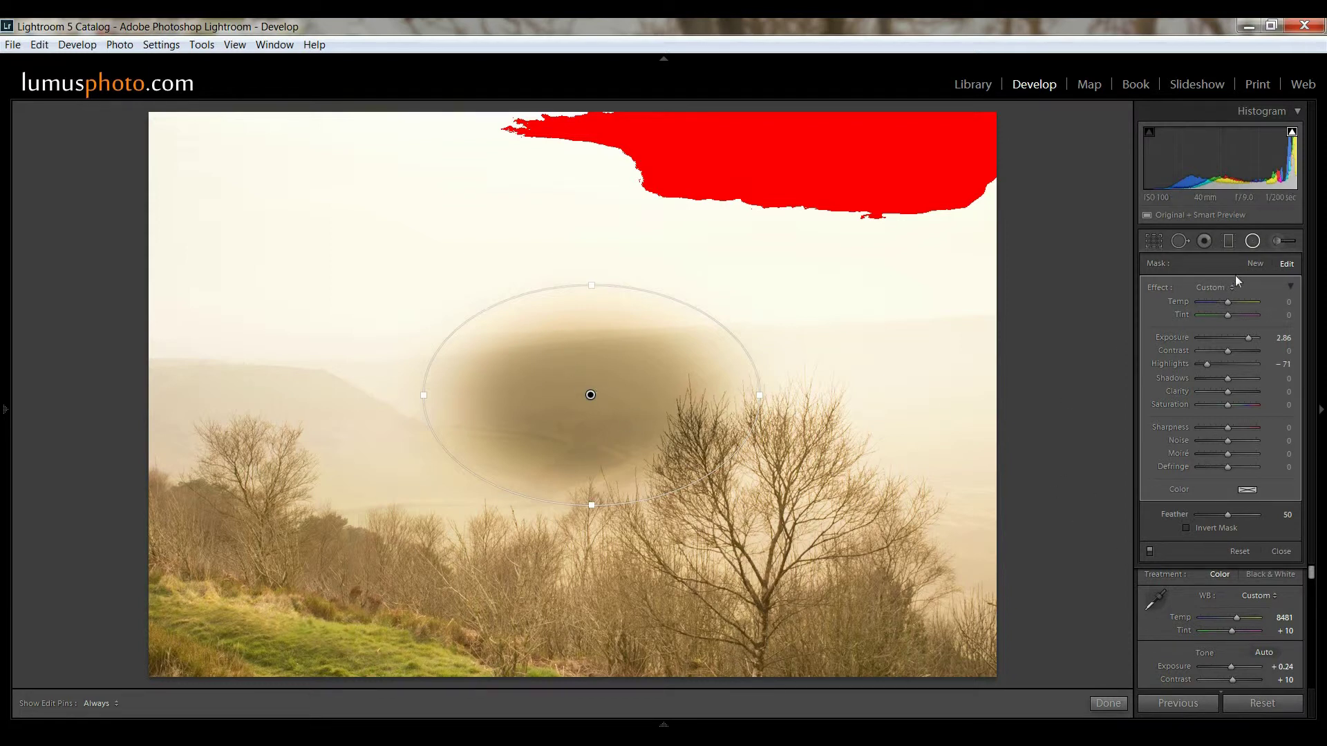
left_click(1279, 242)
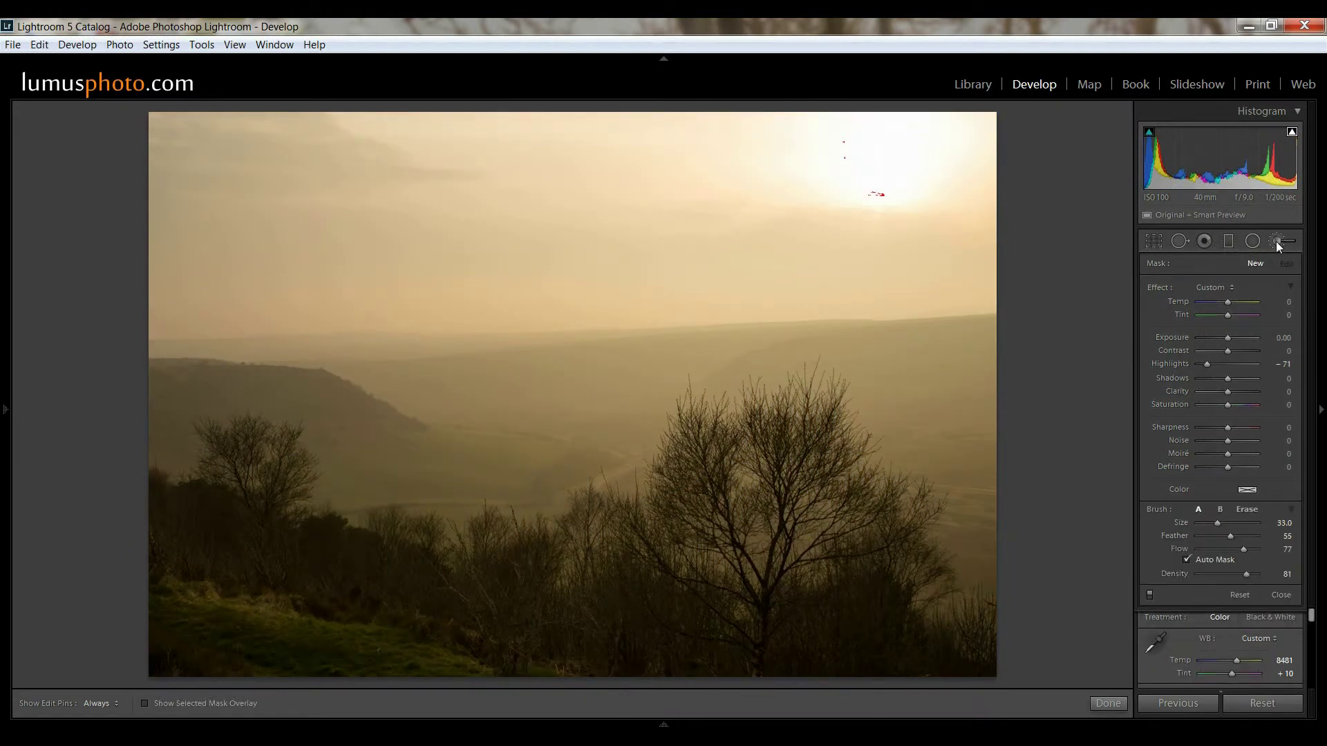
Paint a +0.95 exposure brush stroke across the dark foreground trees and grass.
double_click(1167, 289)
left_click_drag(1227, 340, 1234, 340)
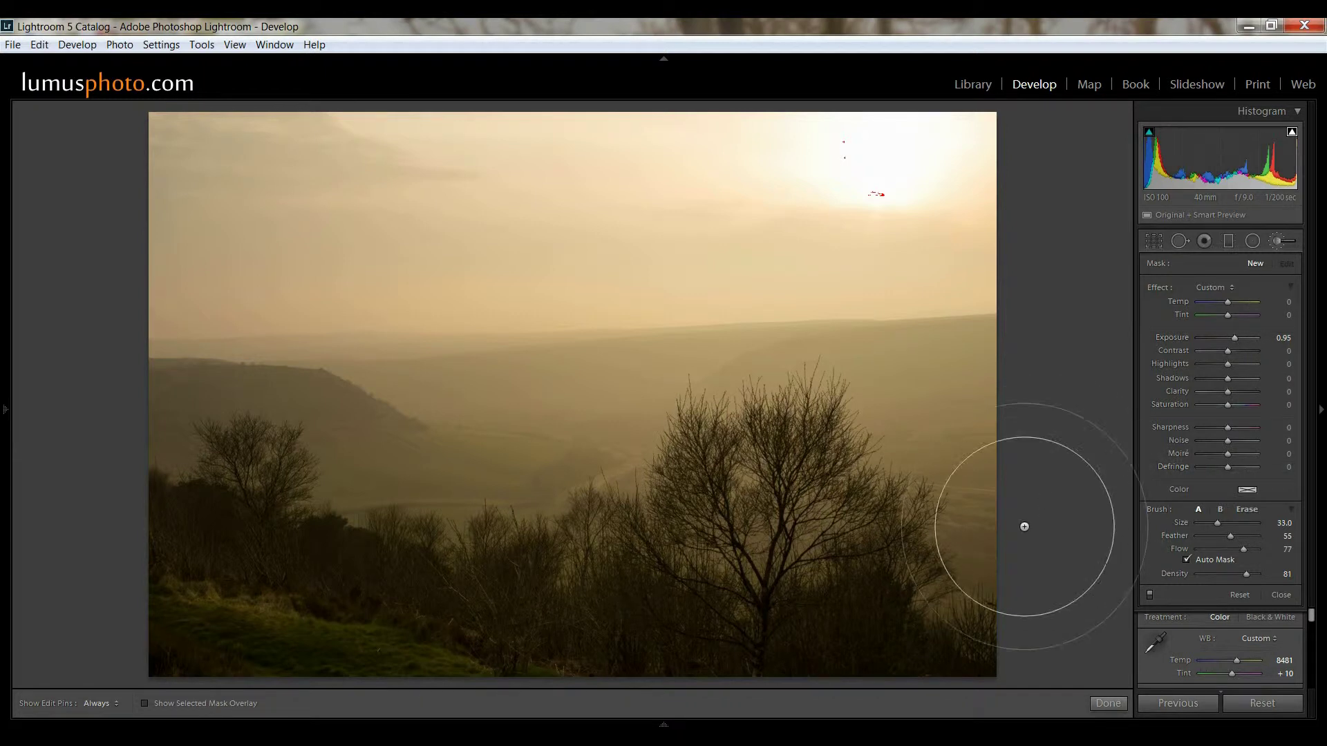
key("h")
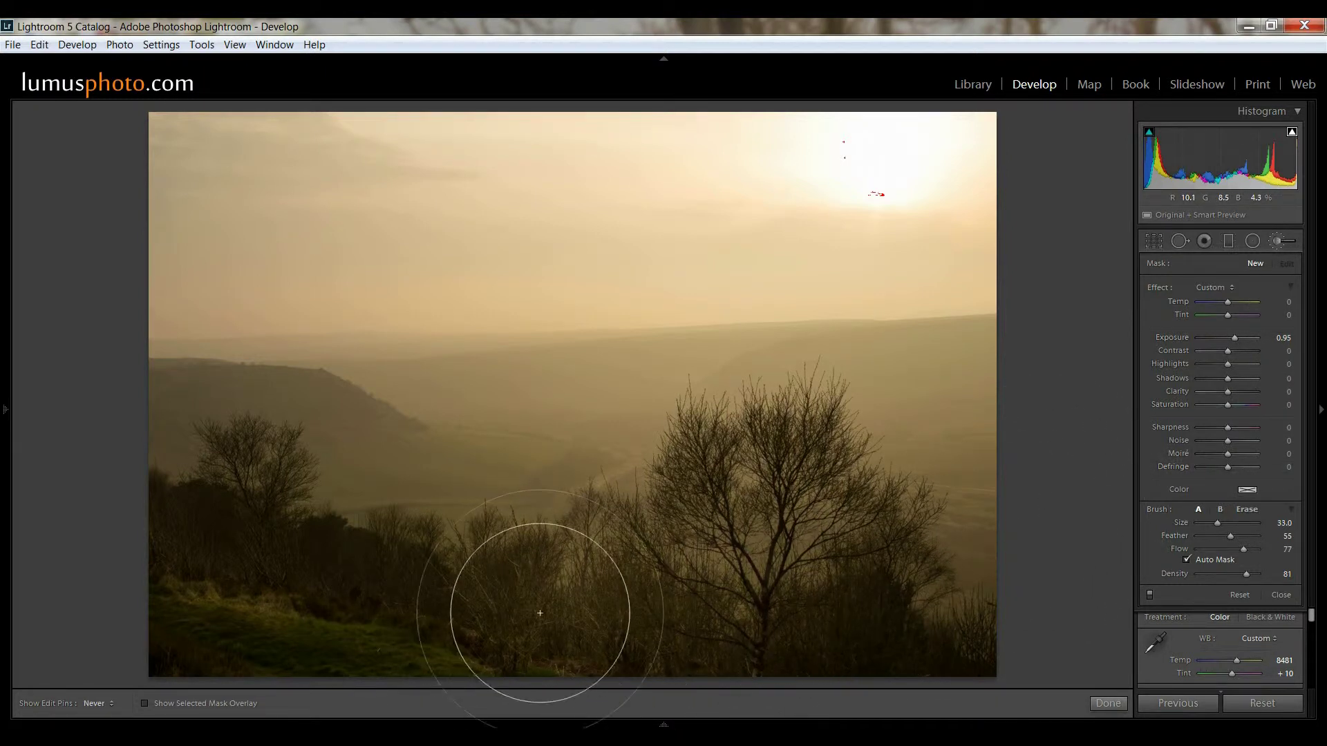
left_click_drag(926, 592, 1014, 634)
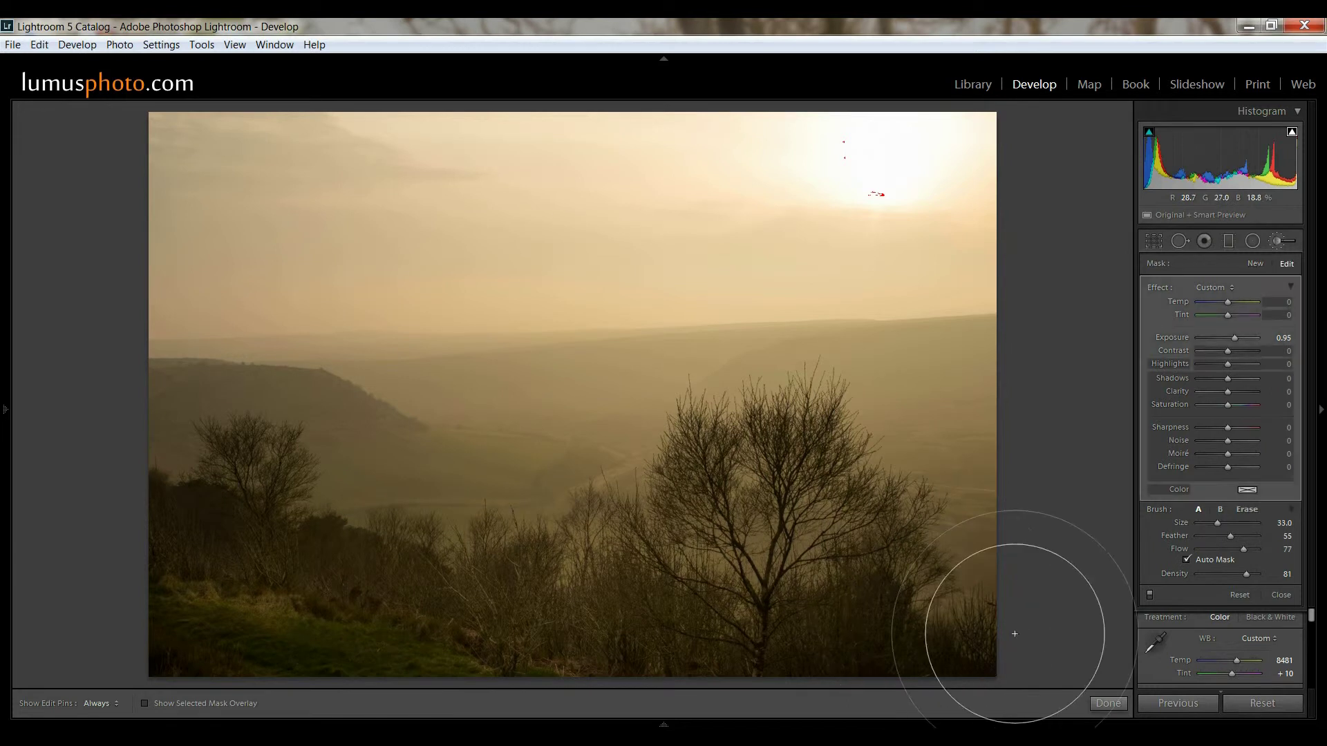
left_click(1108, 703)
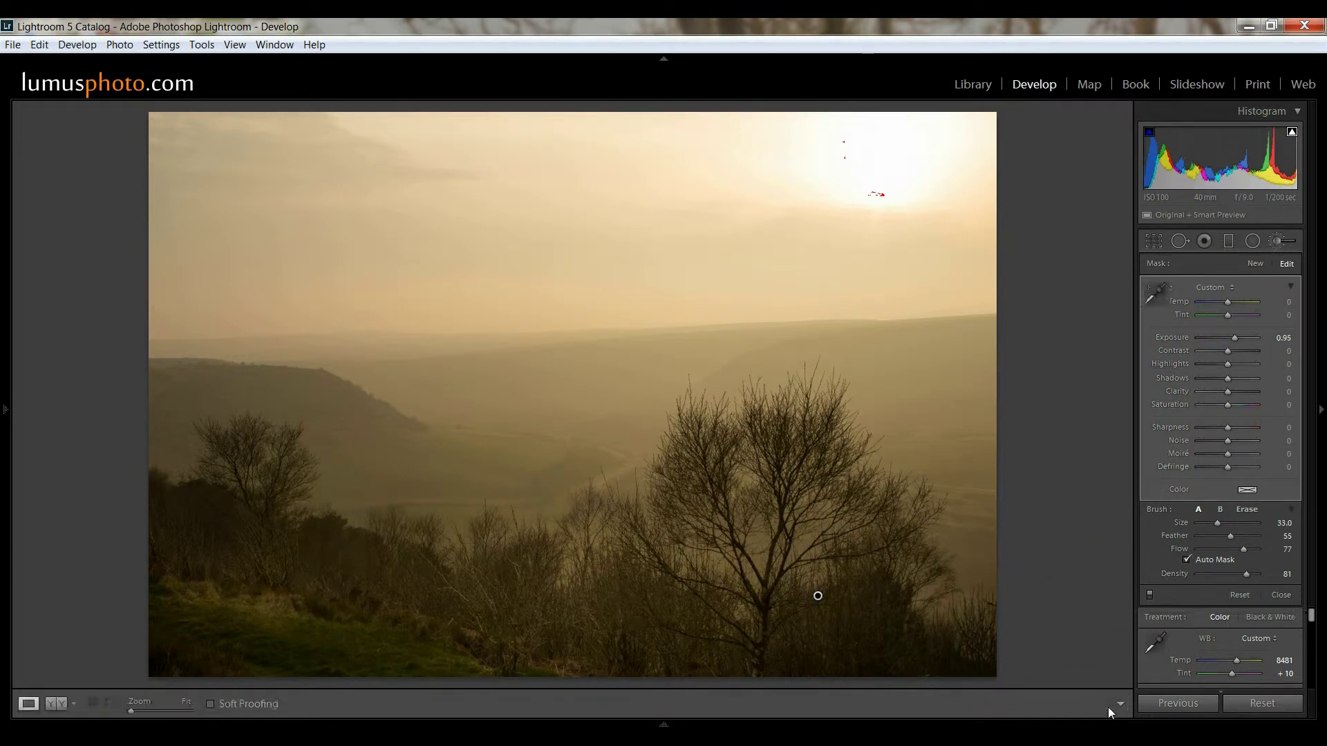
Rotate the crop about 4° with the frame and Angle slider, applying it twice.
left_click(1158, 246)
left_click_drag(1031, 217, 1038, 244)
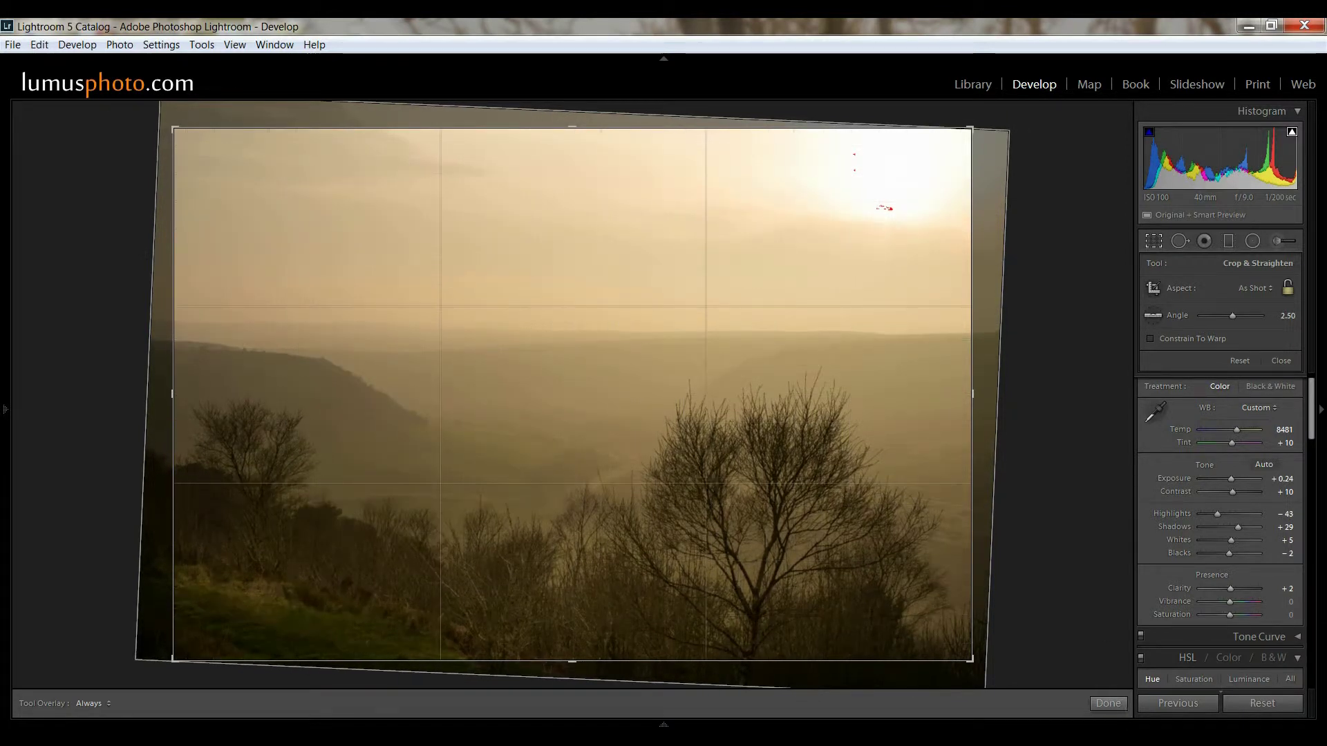
left_click(1117, 704)
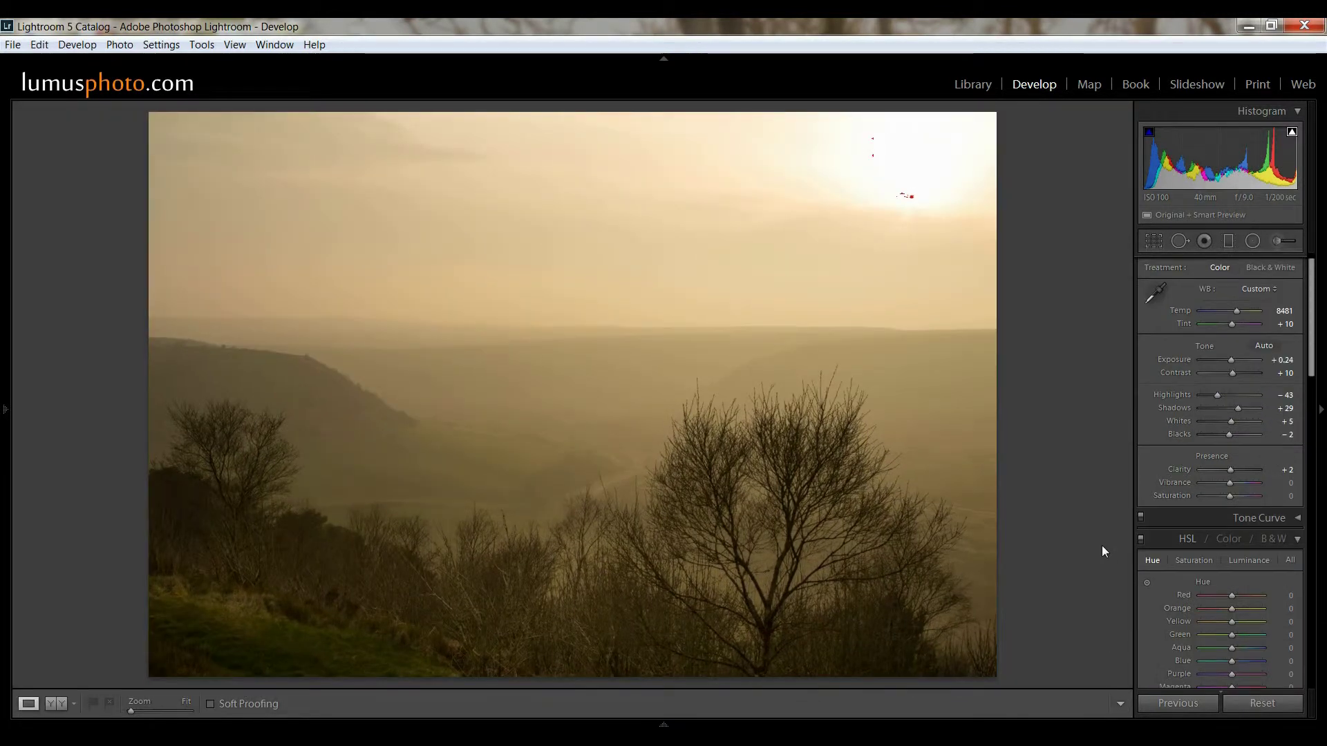
left_click(1147, 245)
left_click_drag(1058, 295, 1060, 297)
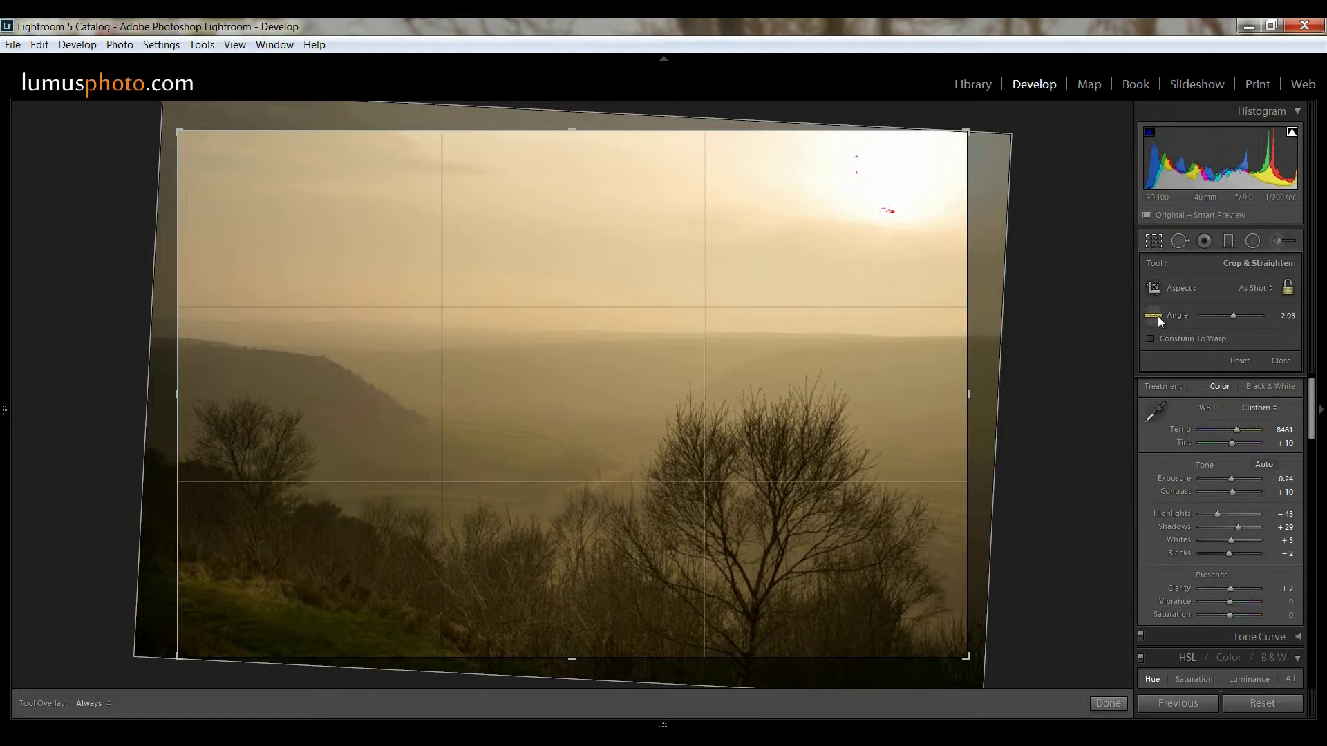
left_click_drag(1232, 317, 1232, 316)
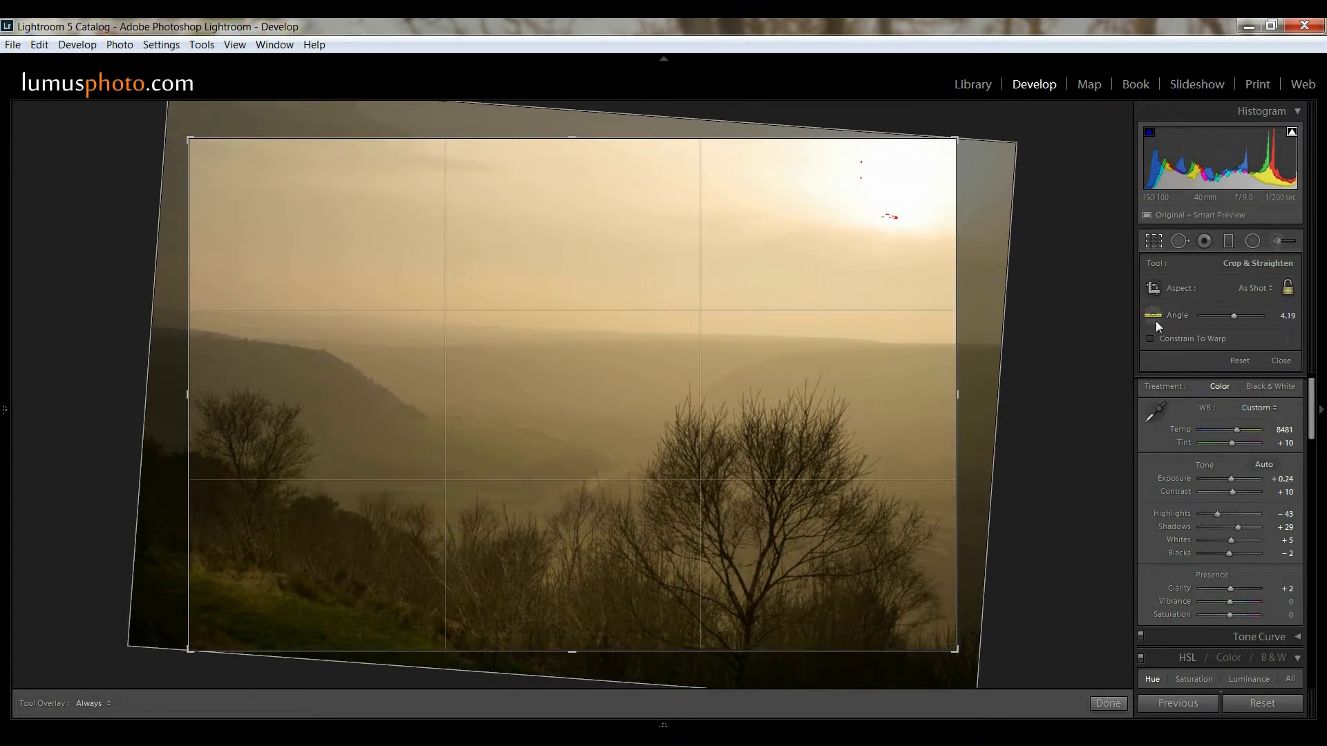
left_click(1152, 317)
left_click(1108, 704)
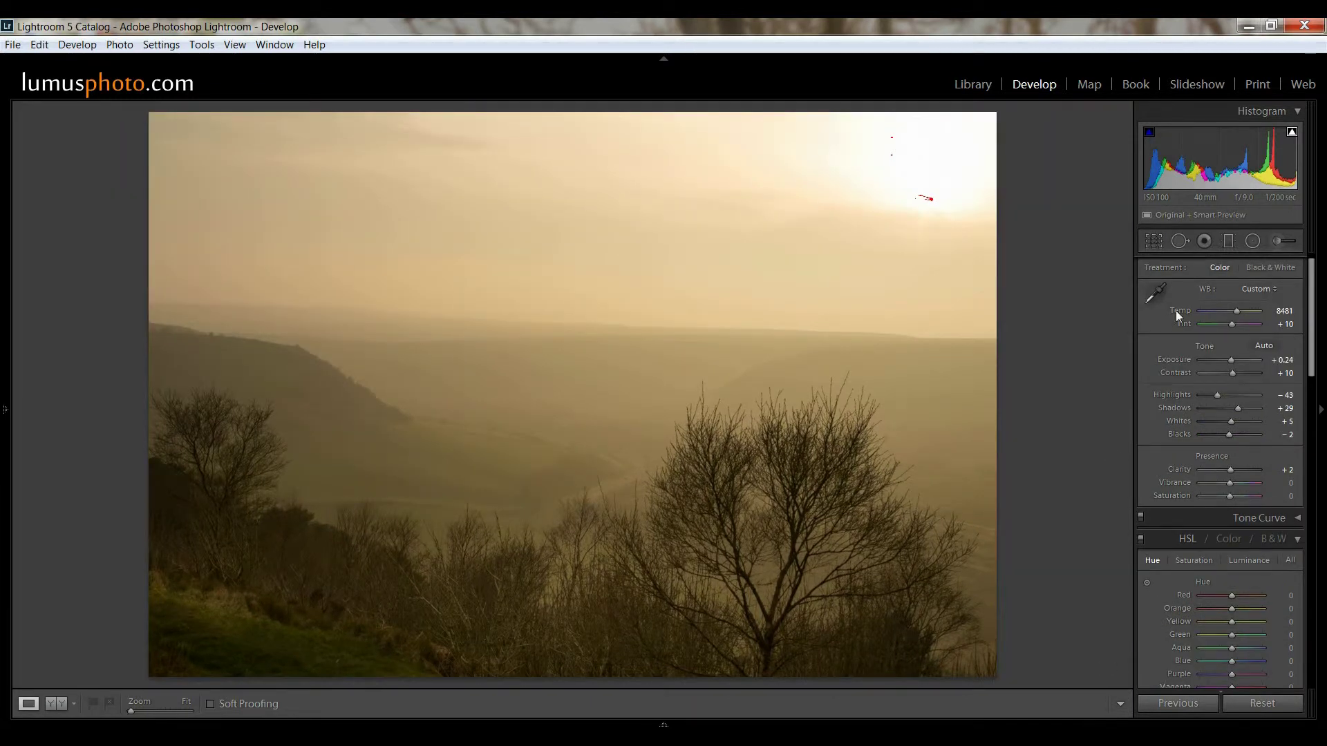
Fine-tune the crop rotation once more and apply the final tilted crop.
left_click(1154, 240)
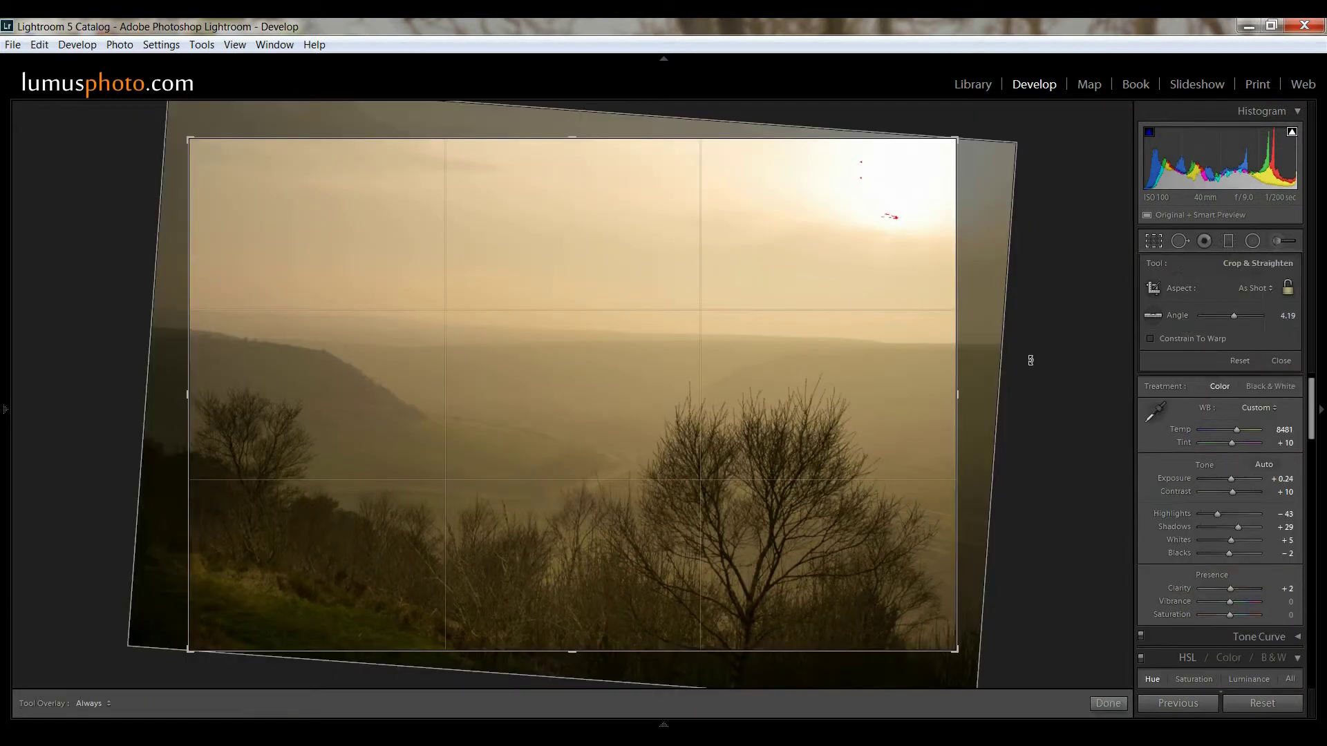
left_click_drag(1027, 358, 1028, 353)
left_click(1114, 708)
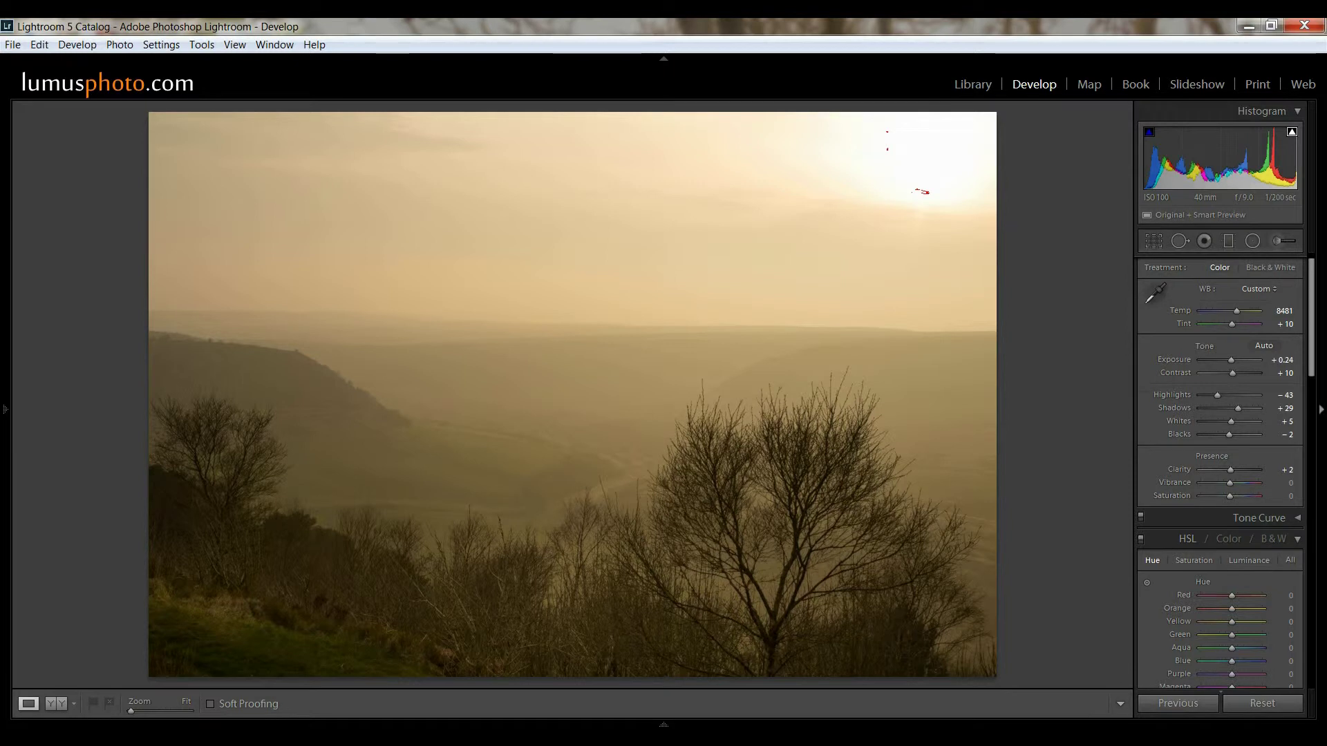
scroll(1308, 317, "down", 2)
scroll(1308, 317, "down", 1)
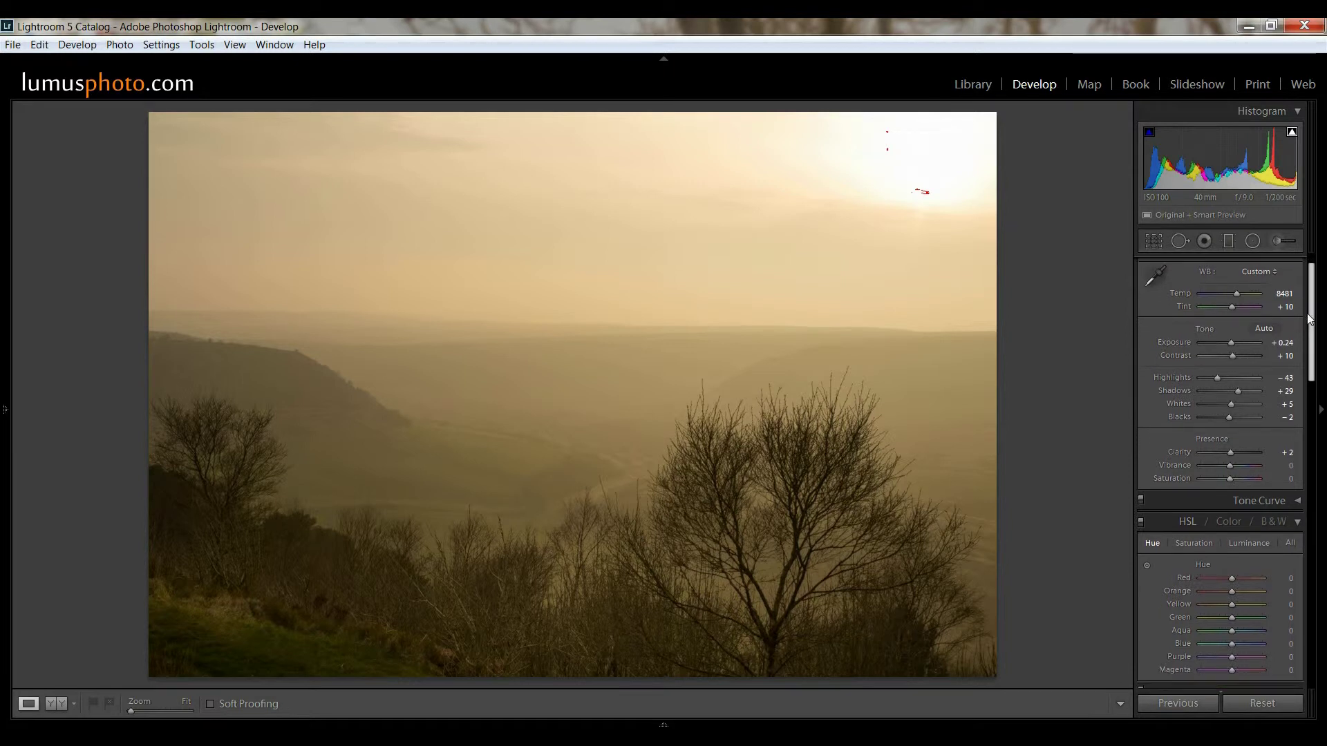
Add a sky-to-horizon graduated filter with warmer temperature, slight tint and lowered highlights.
left_click(1229, 240)
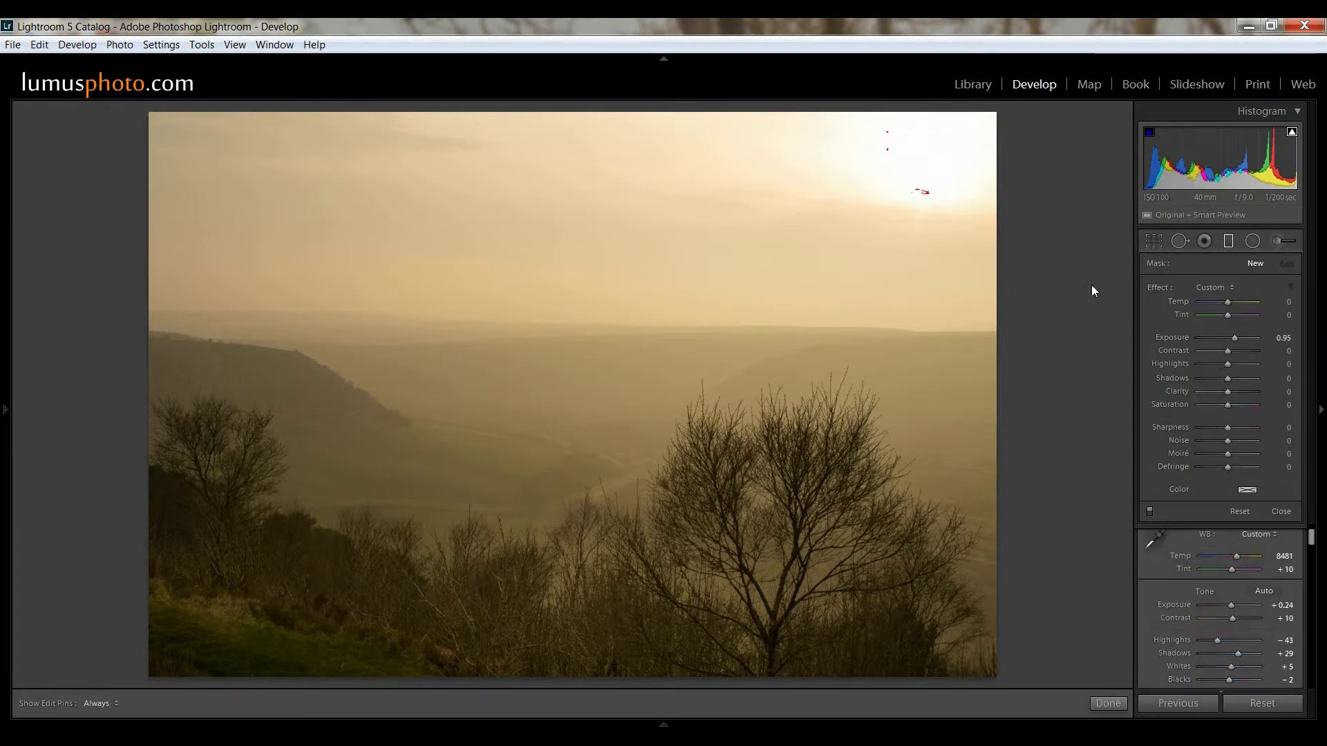
left_click_drag(627, 269, 610, 414)
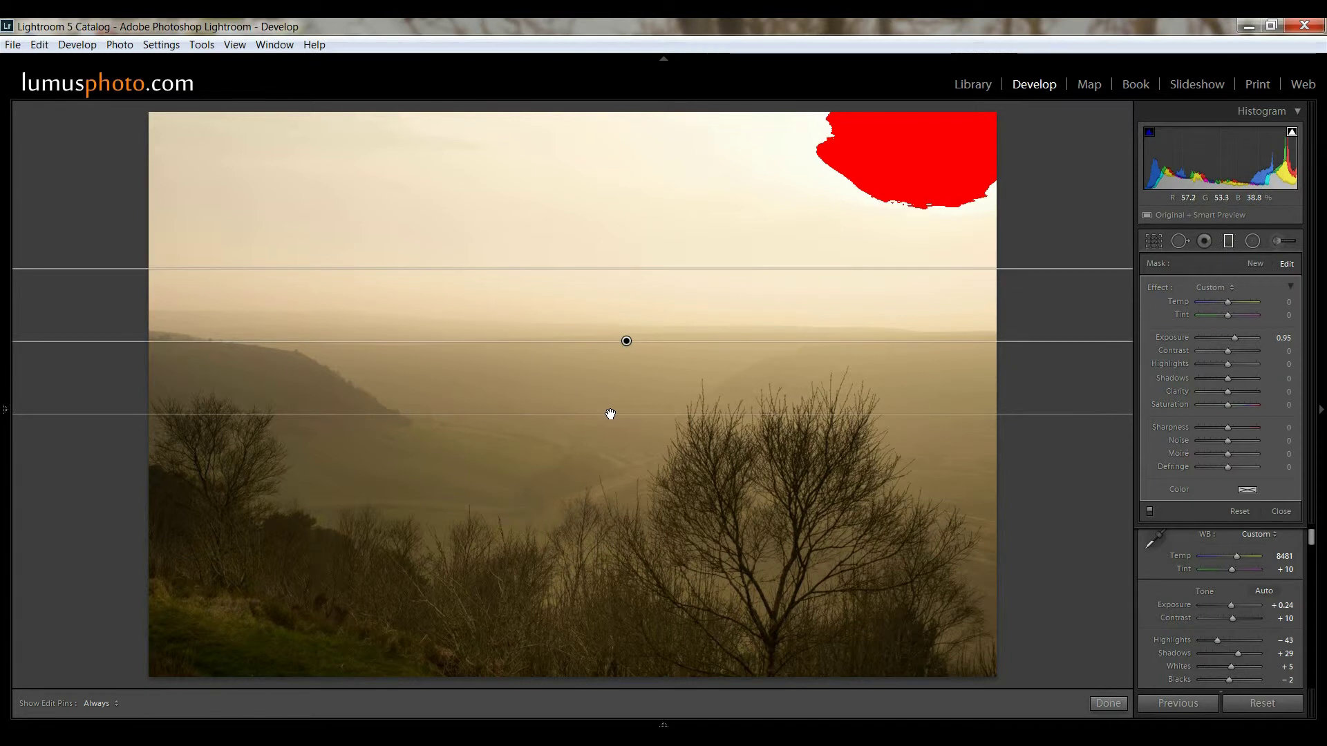
double_click(1158, 288)
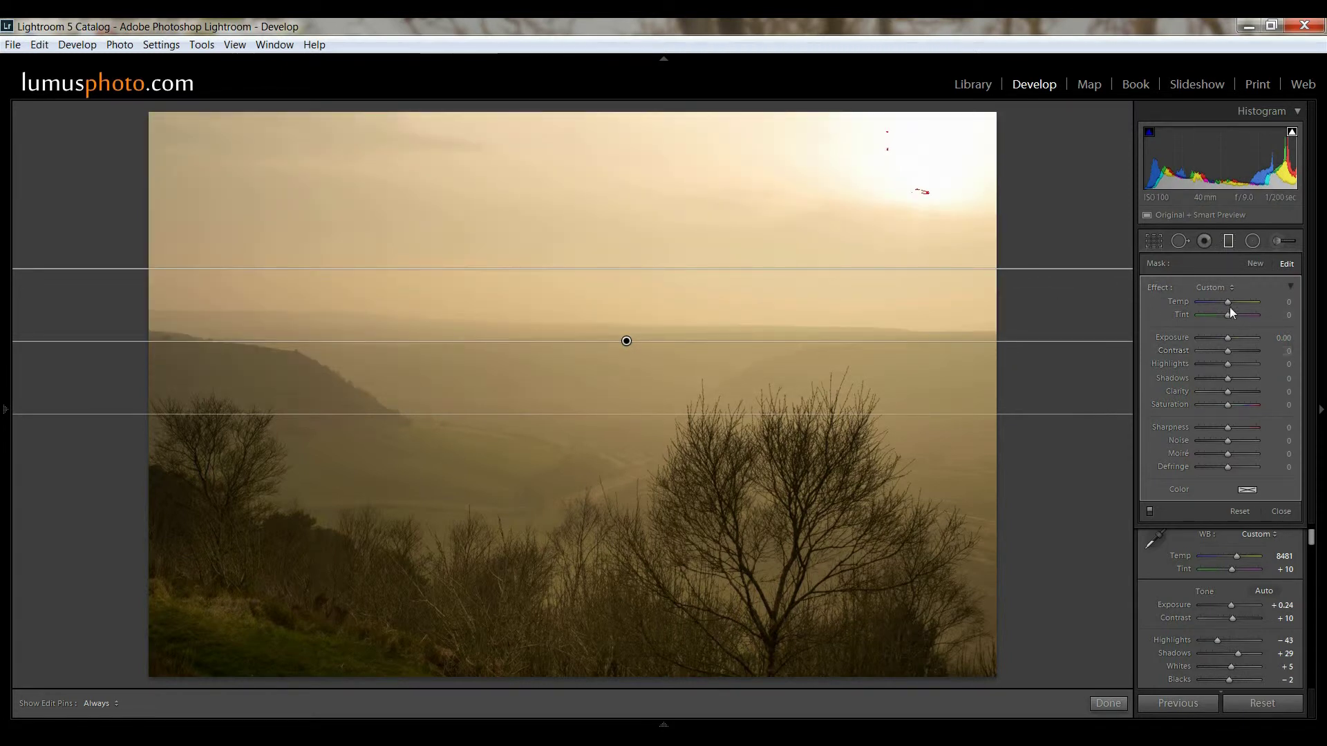
left_click_drag(1230, 302, 1234, 303)
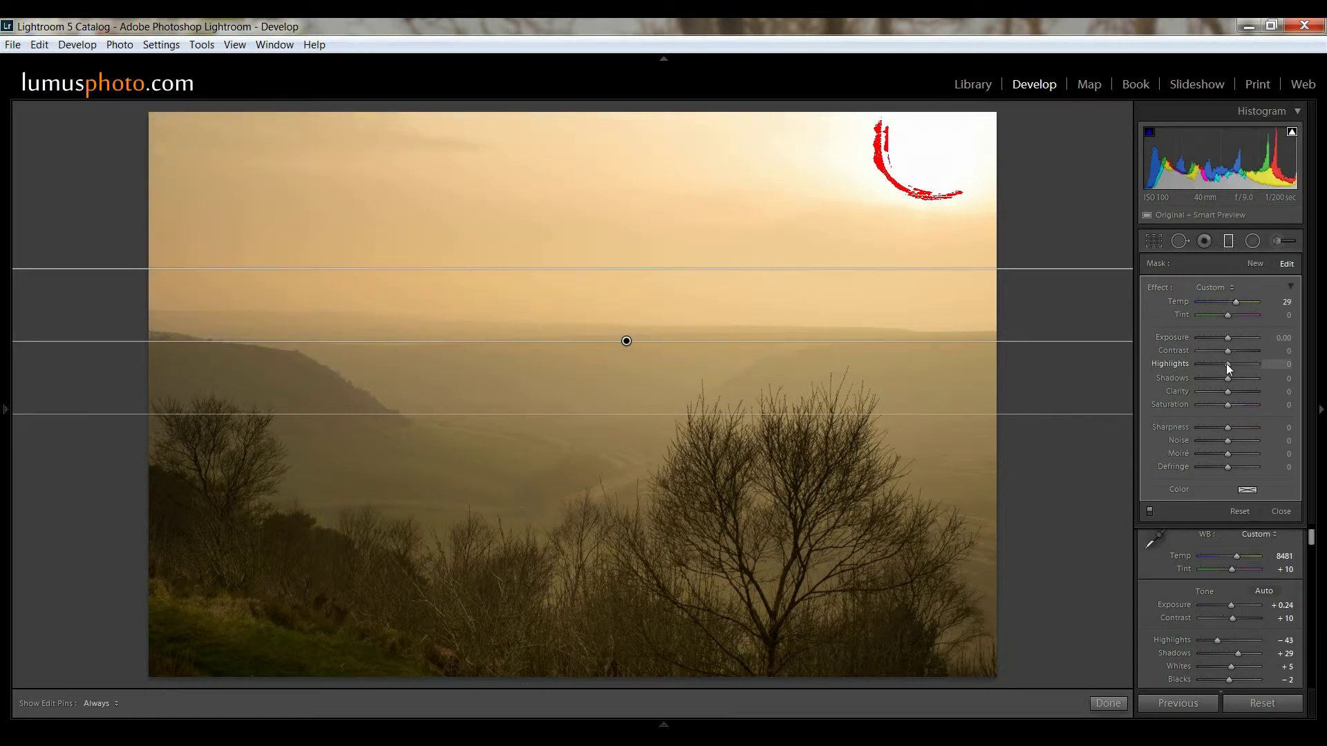
mouse_move(1227, 363)
left_mouse_down()
mouse_move(1209, 367)
mouse_move(1231, 358)
left_mouse_up()
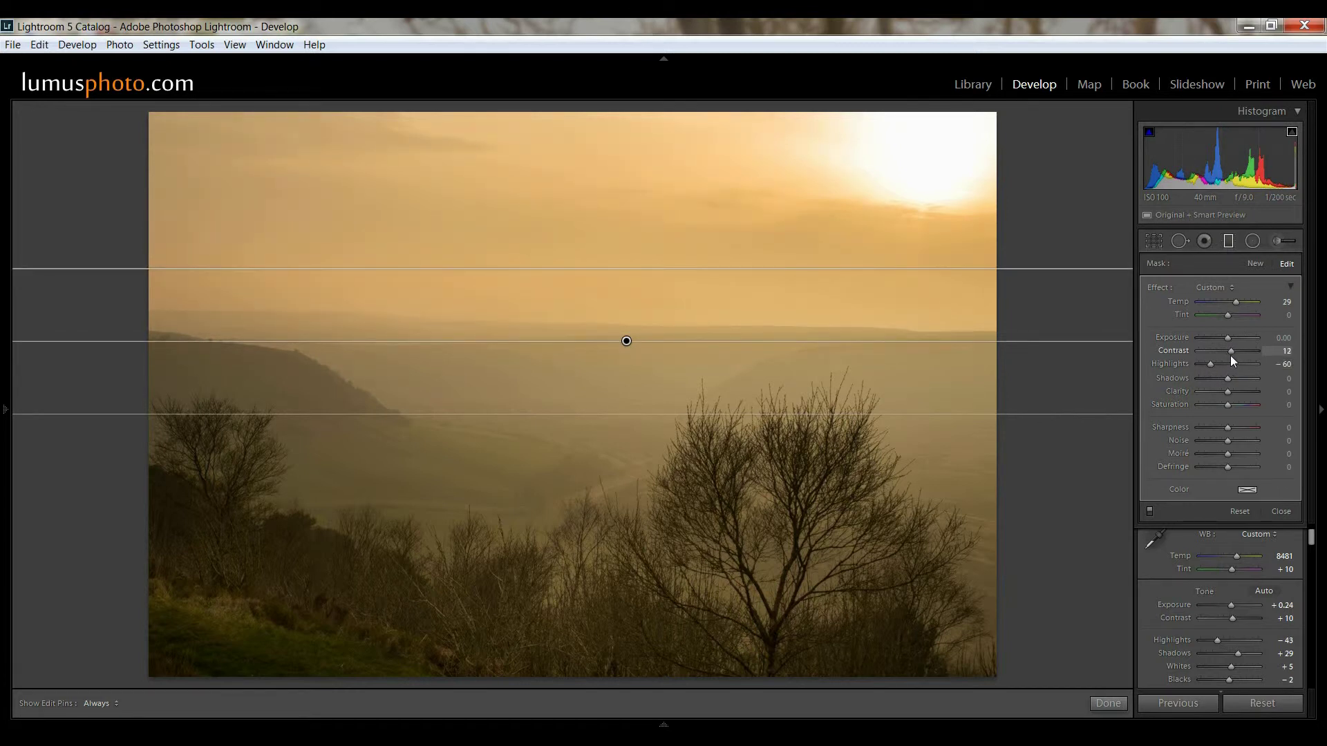
left_click_drag(1228, 316, 1234, 317)
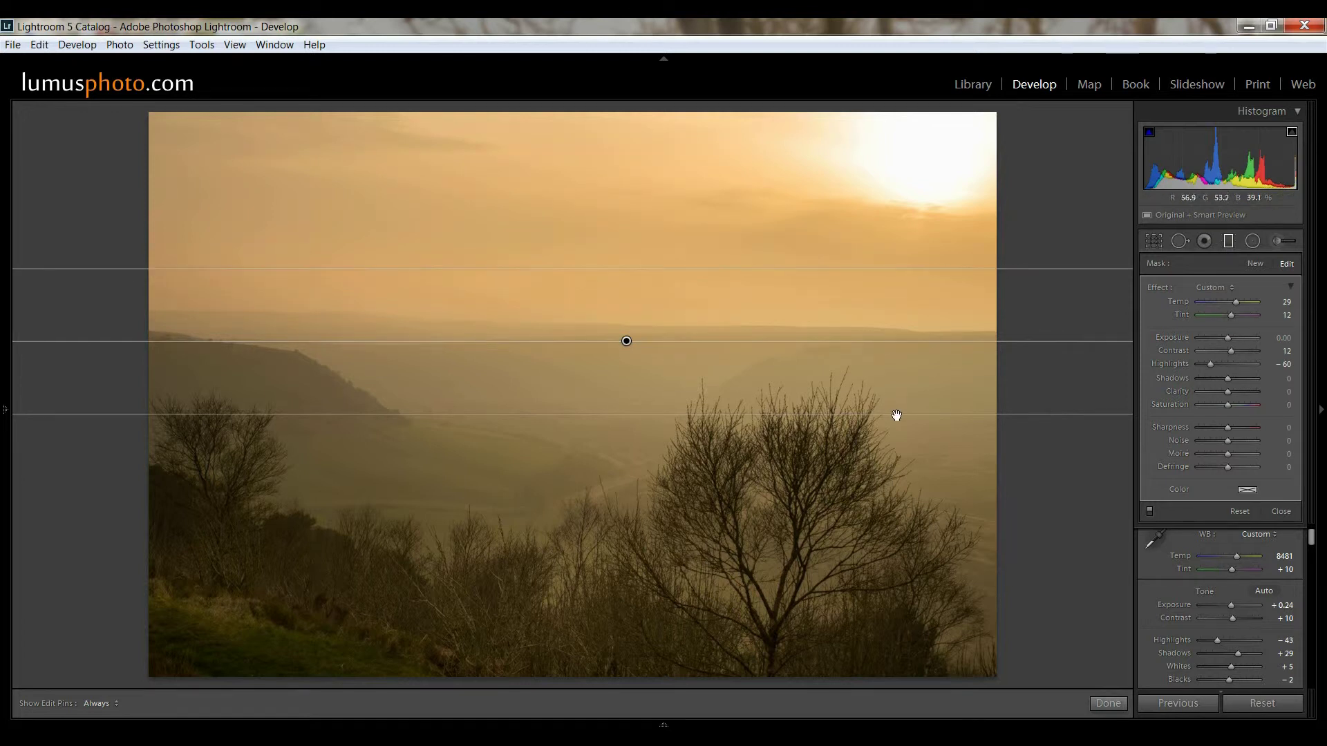
Extend, tilt, raise and level the graduated filter across the hazy horizon.
left_click_drag(901, 413, 906, 478)
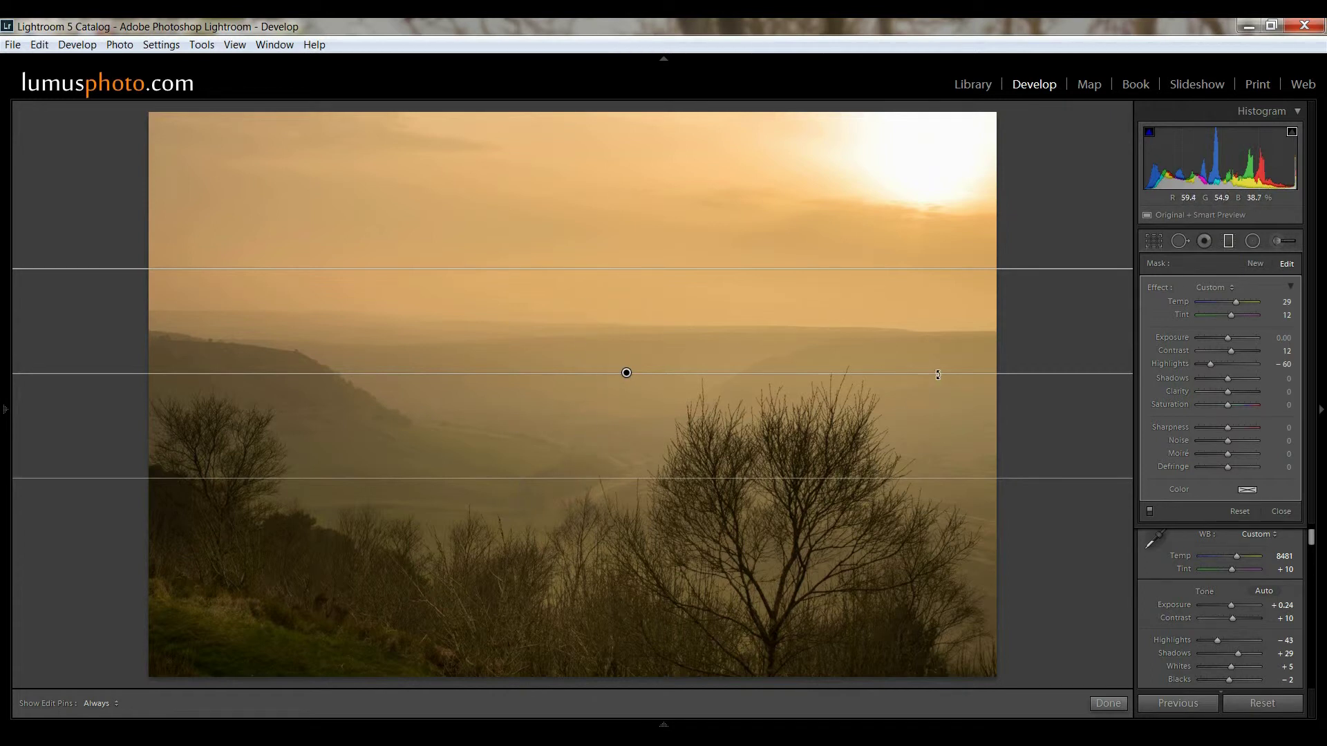
left_click_drag(937, 374, 946, 406)
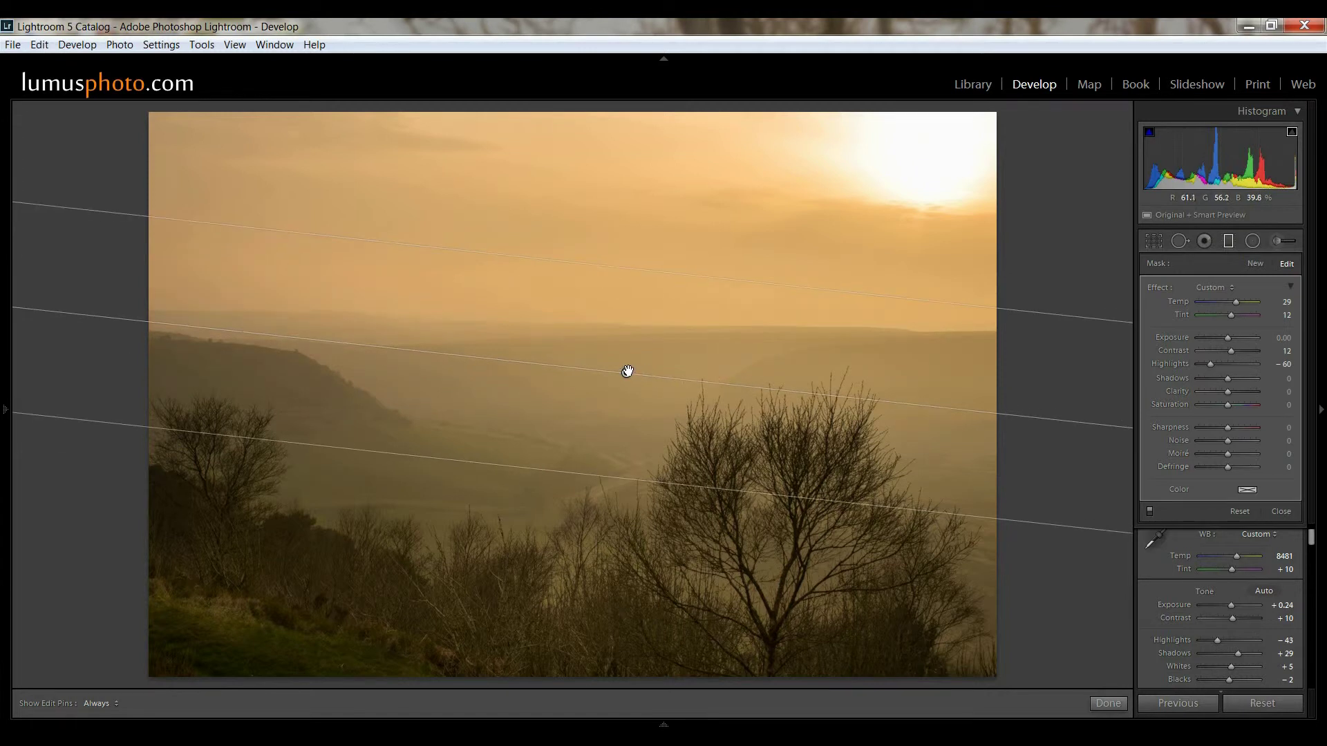
left_click_drag(626, 371, 633, 358)
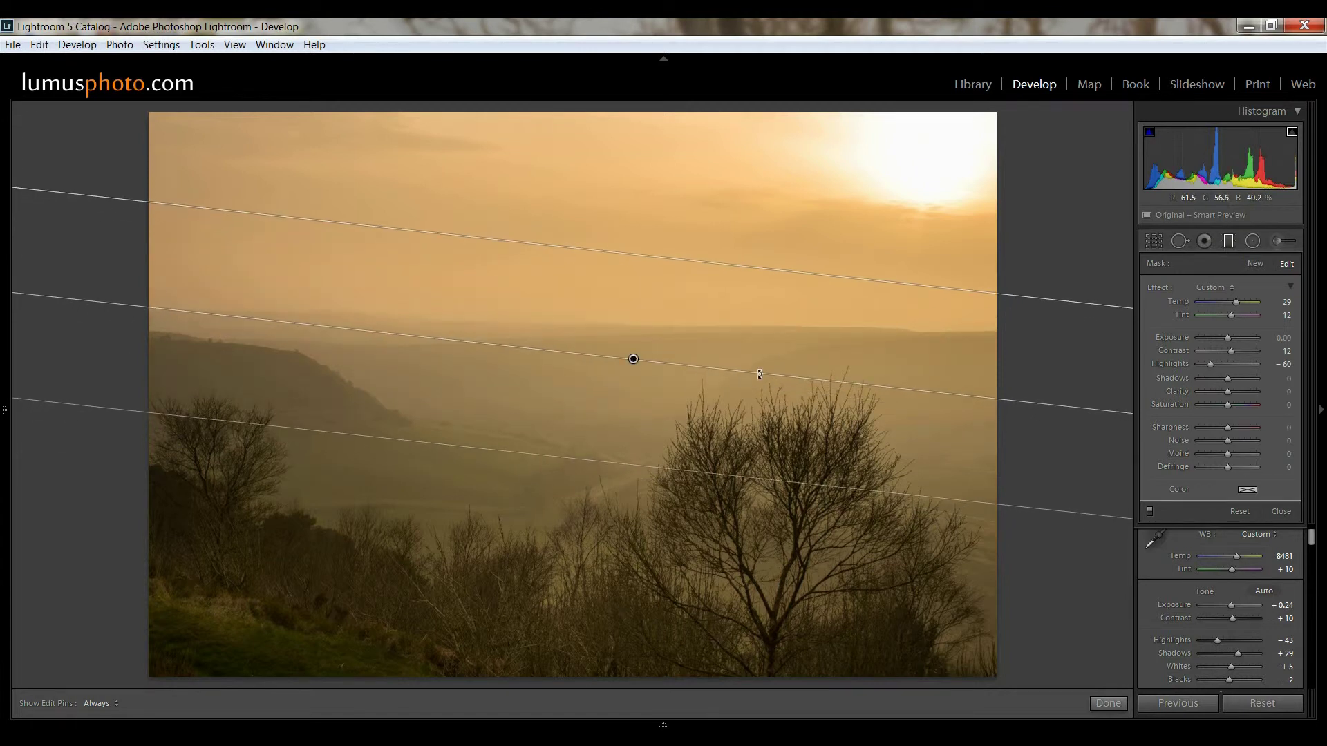
left_click_drag(762, 373, 821, 373)
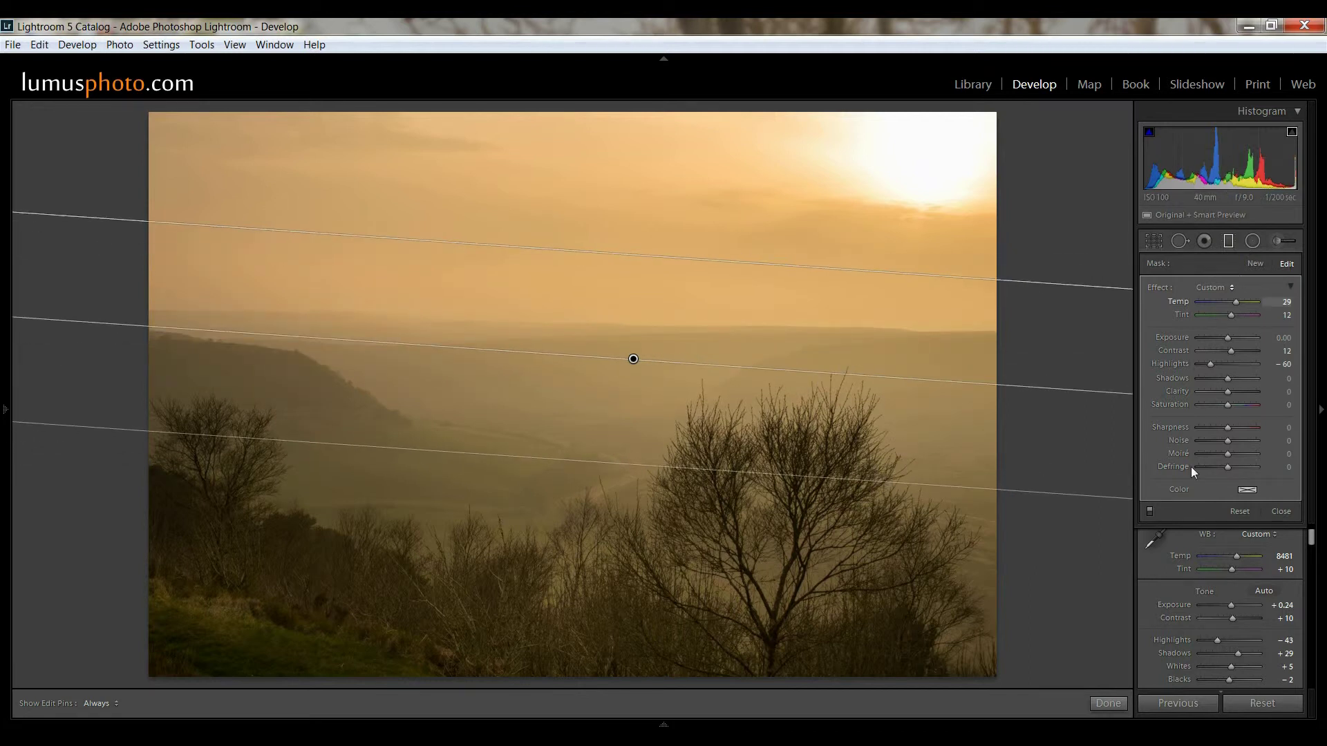
Compare the photo with the graduated filter off and on, then close the tool.
left_click(1150, 512)
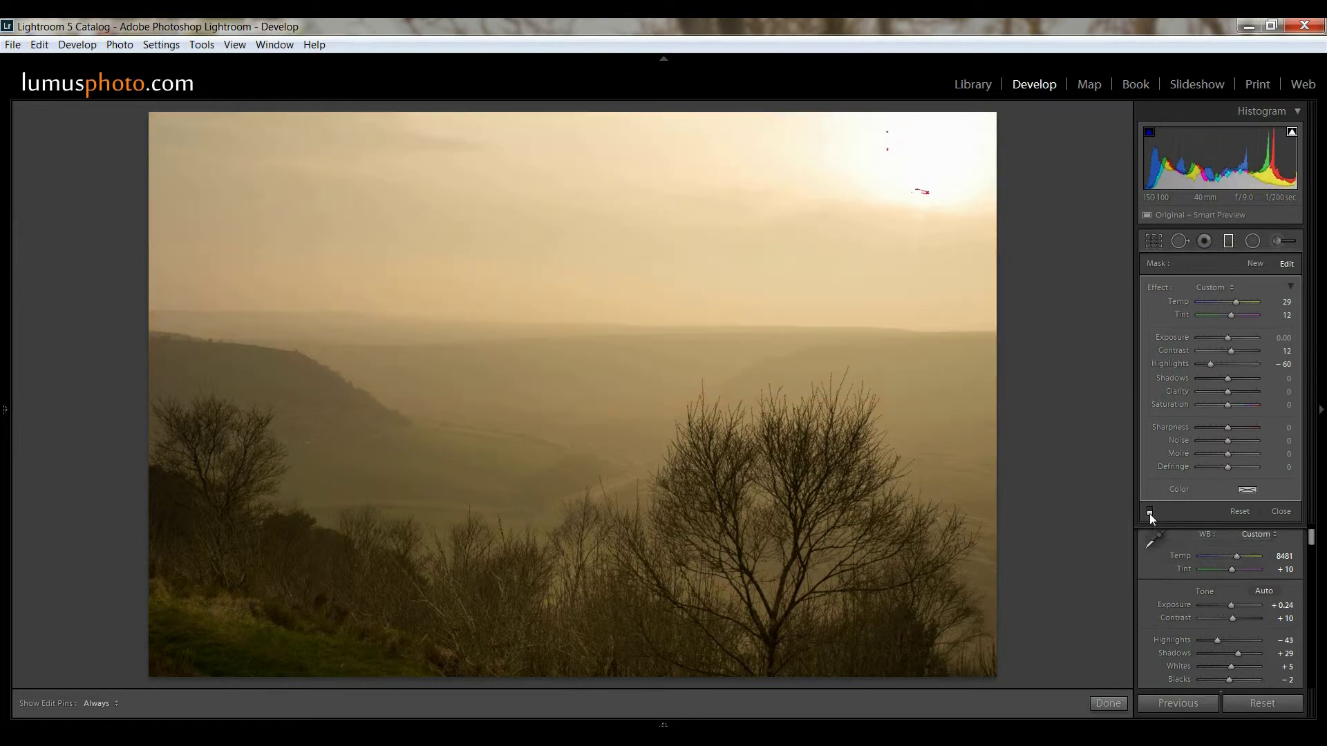
left_click(1150, 512)
left_click(1149, 513)
left_click(1150, 512)
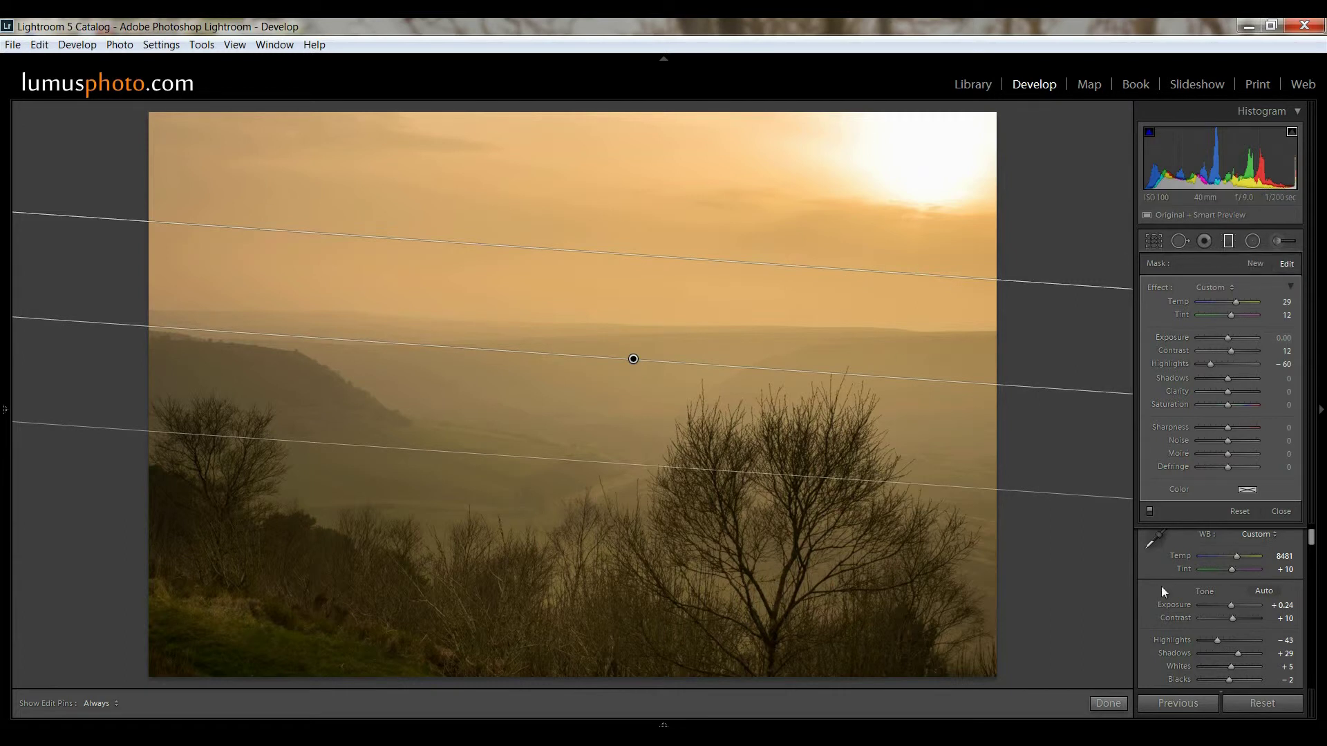
left_click(1149, 512)
left_click(1149, 511)
left_click(1229, 241)
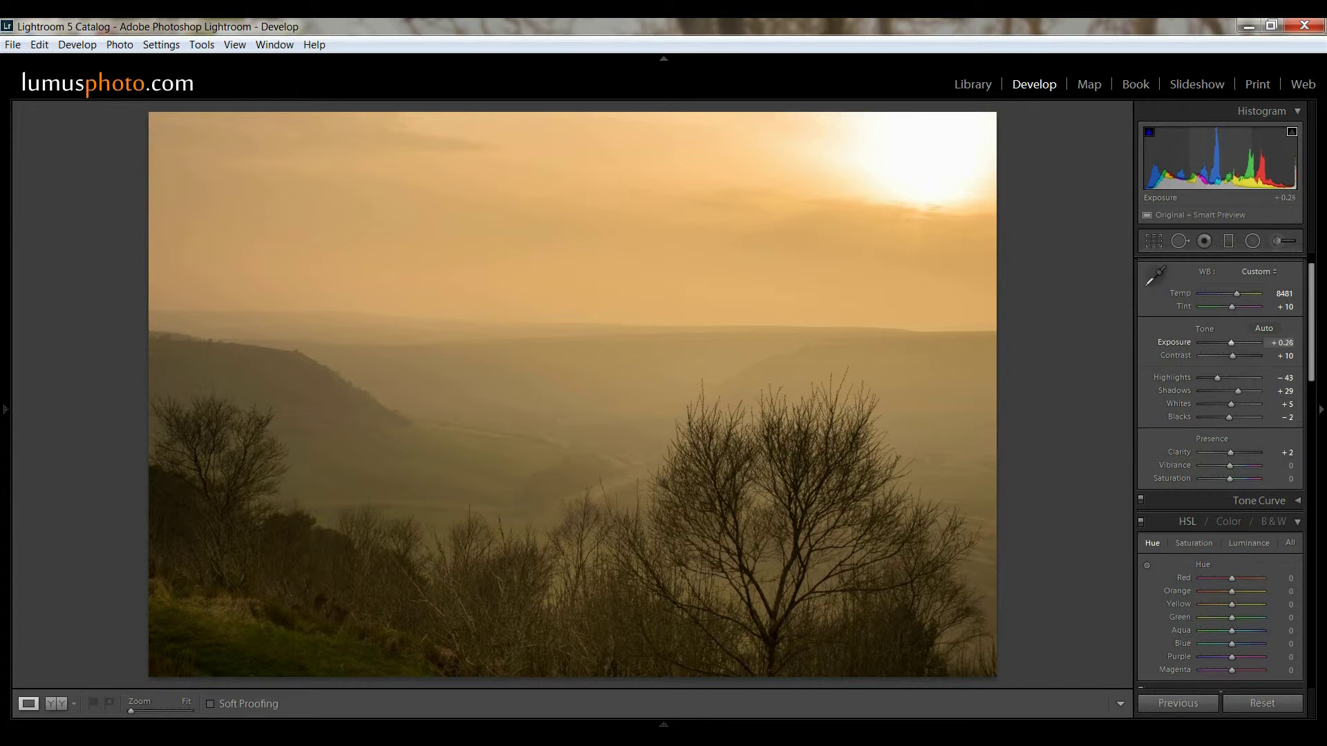
Raise Exposure from +0.24 to +0.36 using the histogram and the Basic panel slider.
mouse_move(1237, 163)
left_mouse_down()
mouse_move(1264, 162)
mouse_move(1216, 153)
mouse_move(1228, 152)
left_mouse_up()
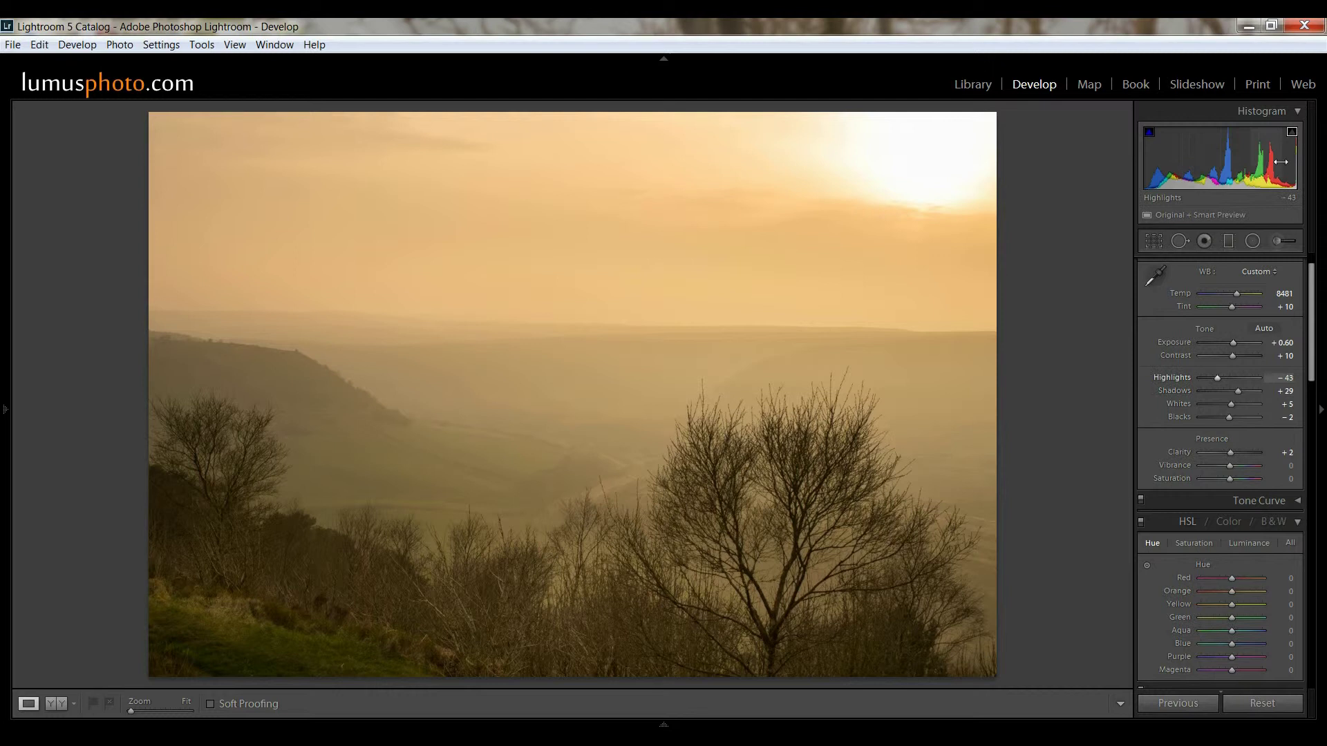
left_click_drag(1234, 345, 1233, 344)
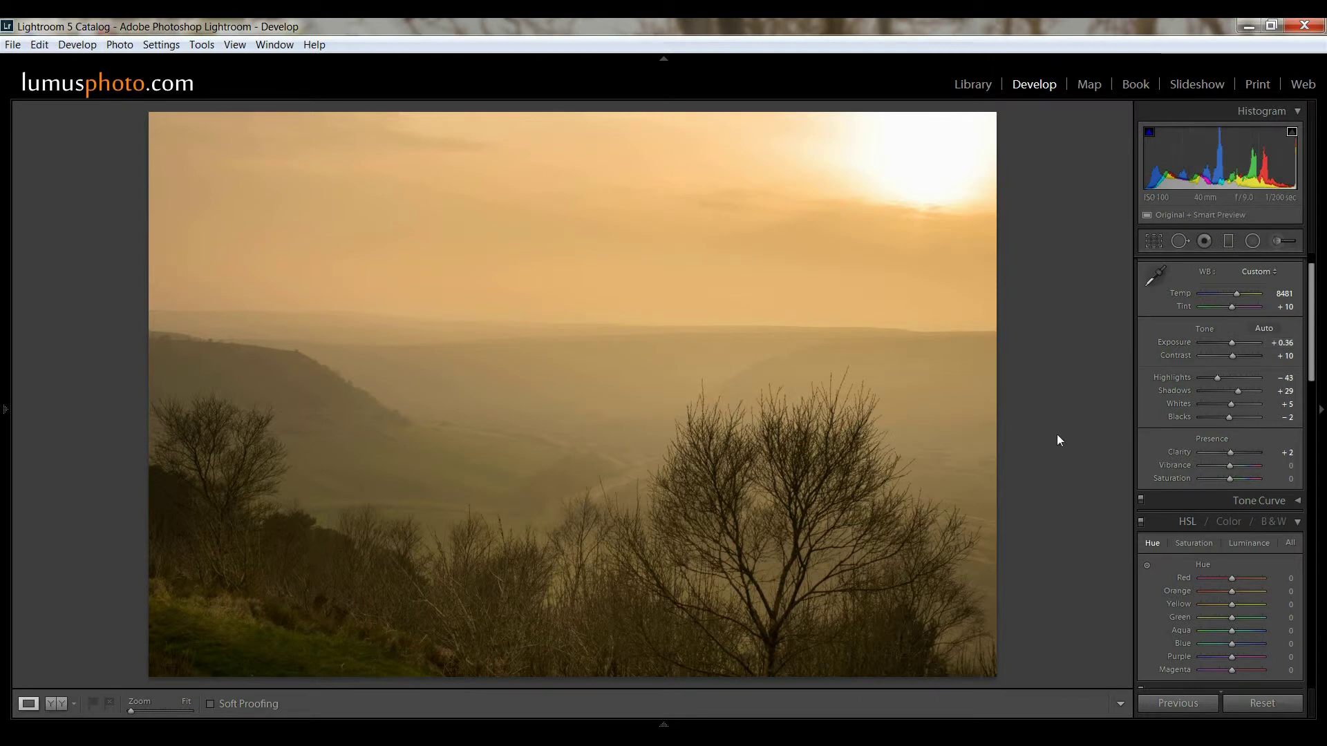
scroll(1308, 336, "down", 3)
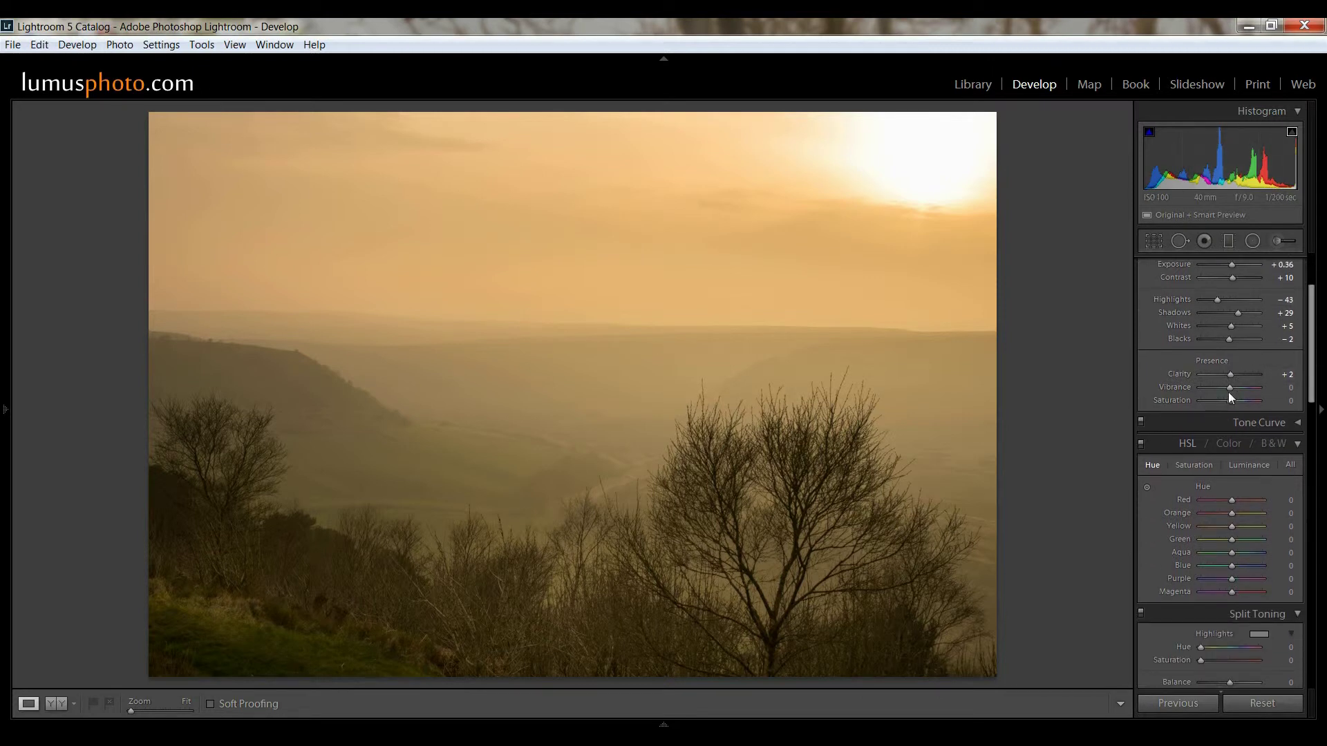
Set Vibrance to +5 in the Presence section, keeping Saturation at 0.
left_click_drag(1231, 391, 1236, 392)
left_click_drag(1229, 400, 1232, 396)
key("backslash")
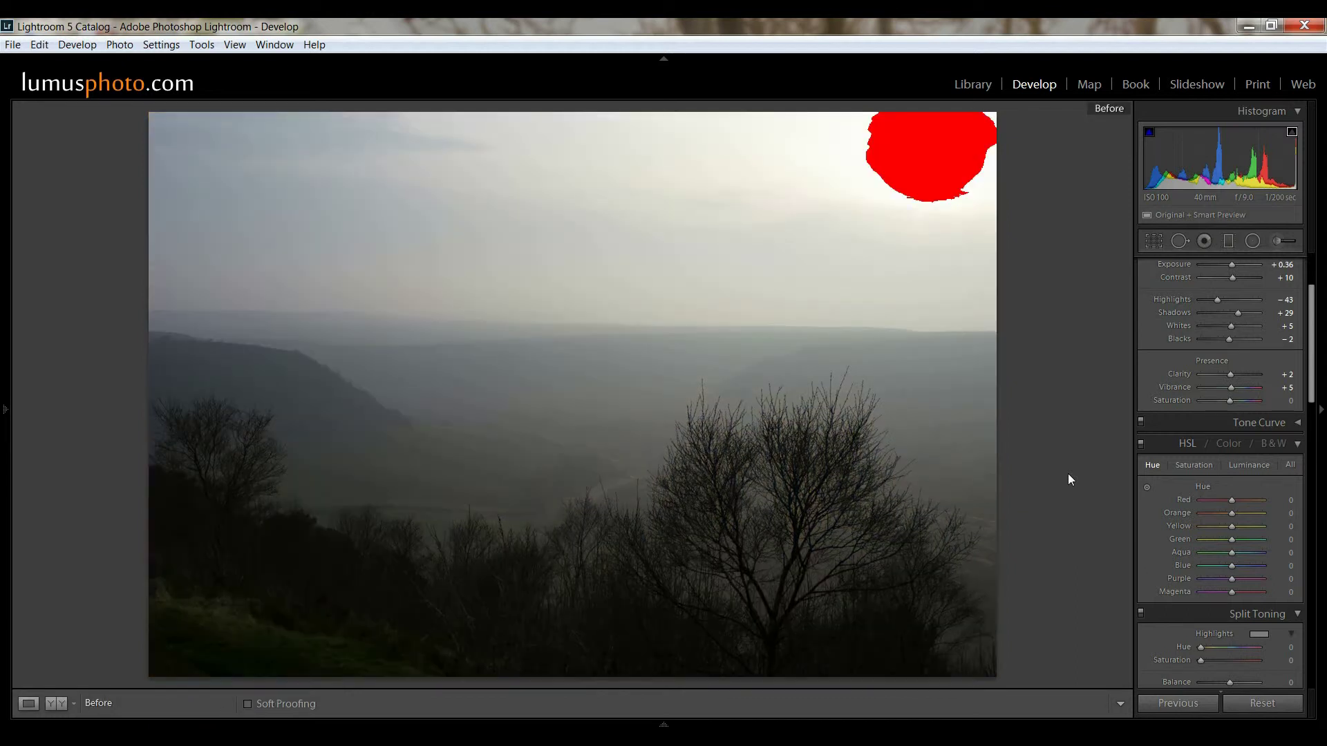
key("backslash")
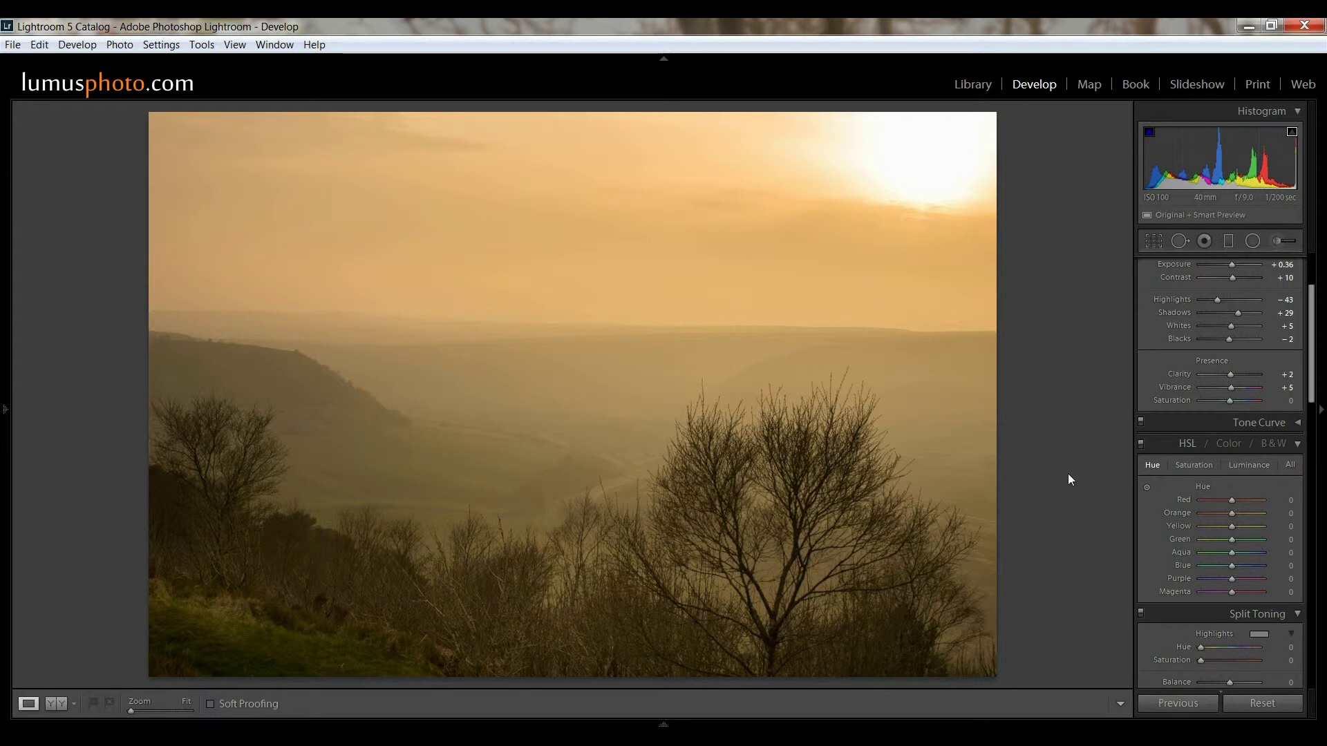
key("y")
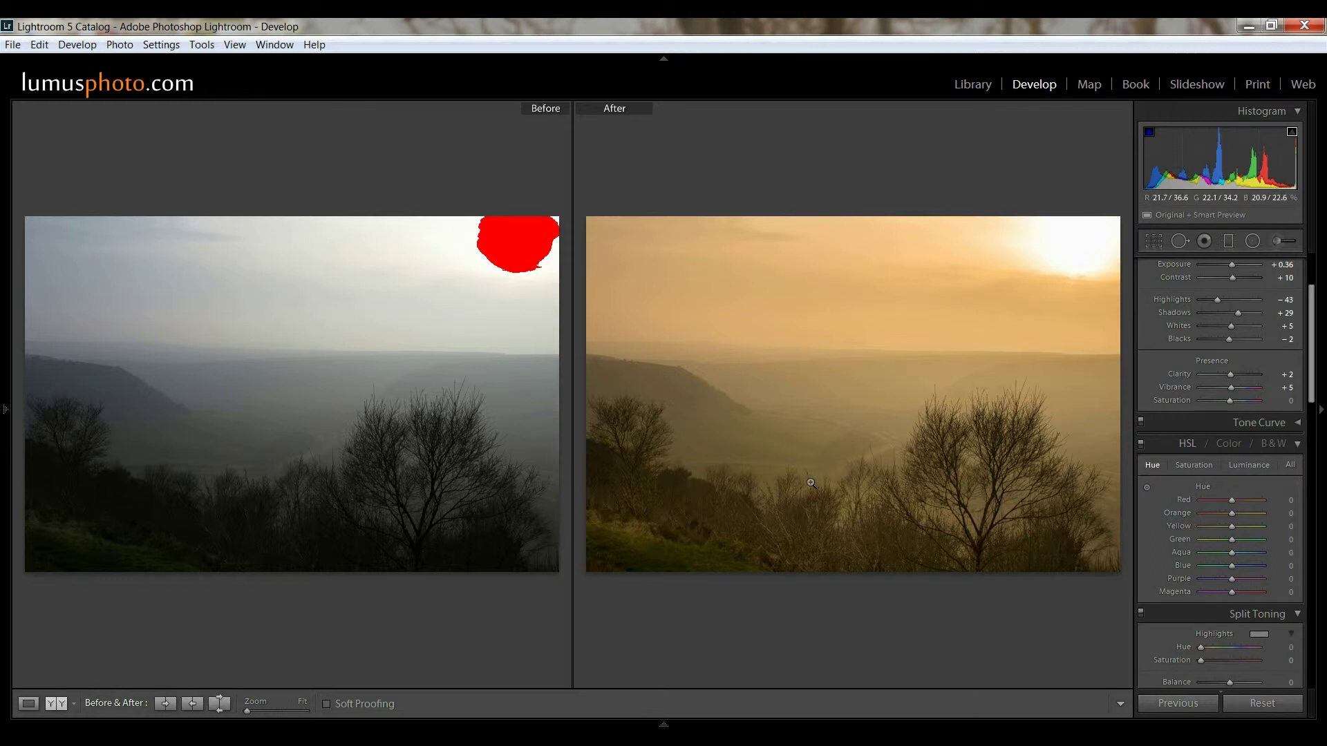
key("y")
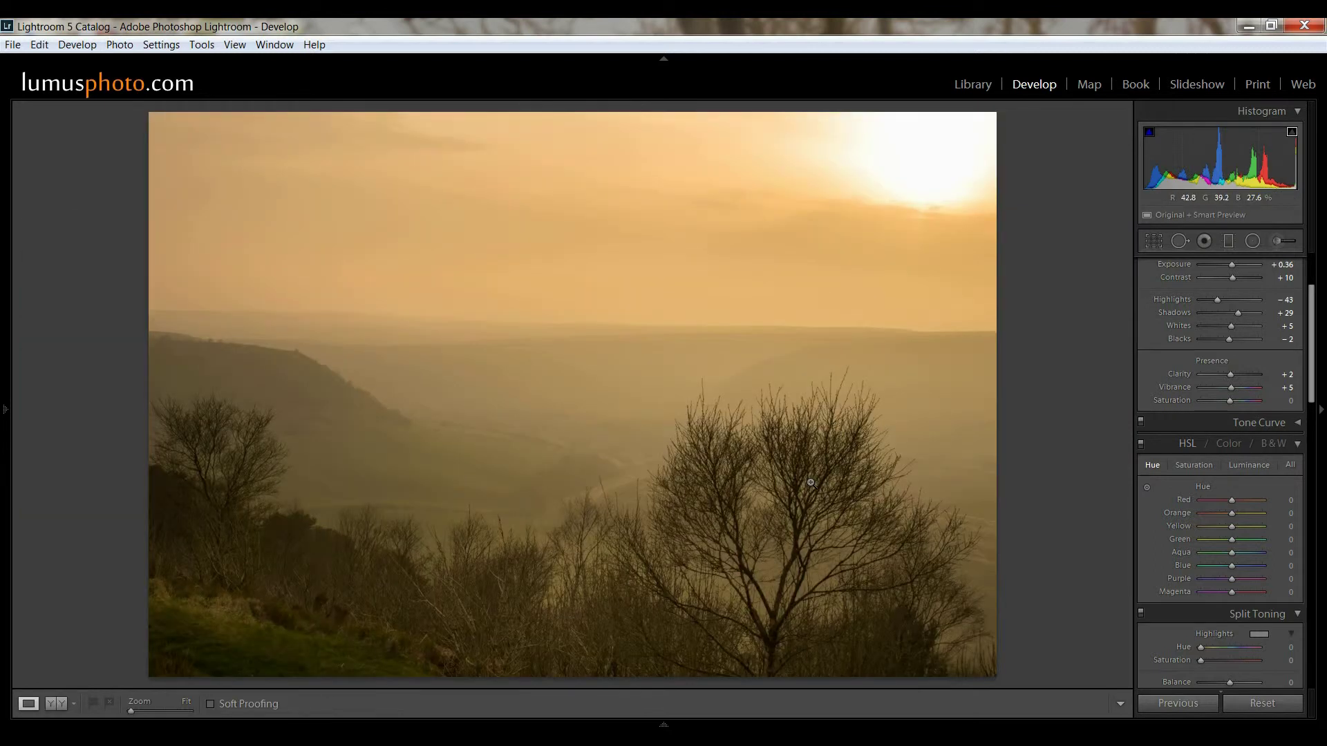
key("y")
key("y")
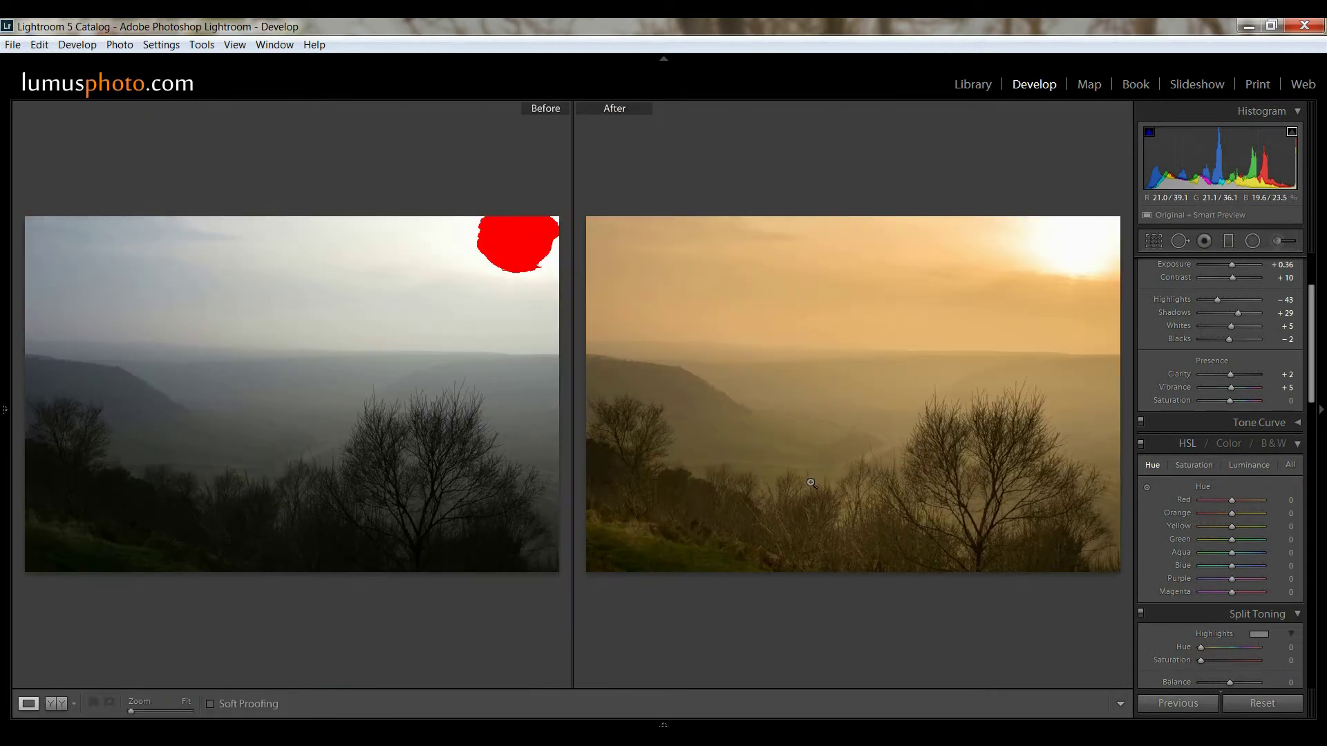
key("y")
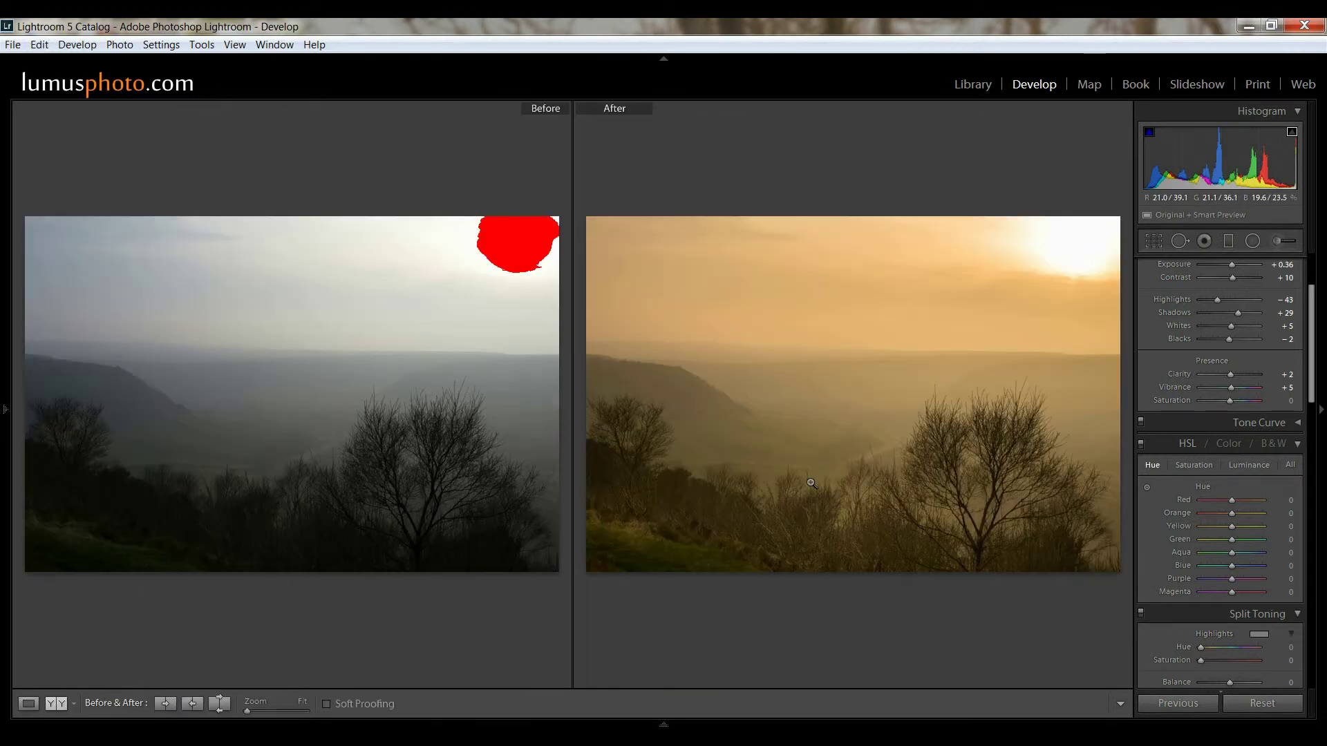
left_click(785, 406)
left_click_drag(744, 417, 682, 315)
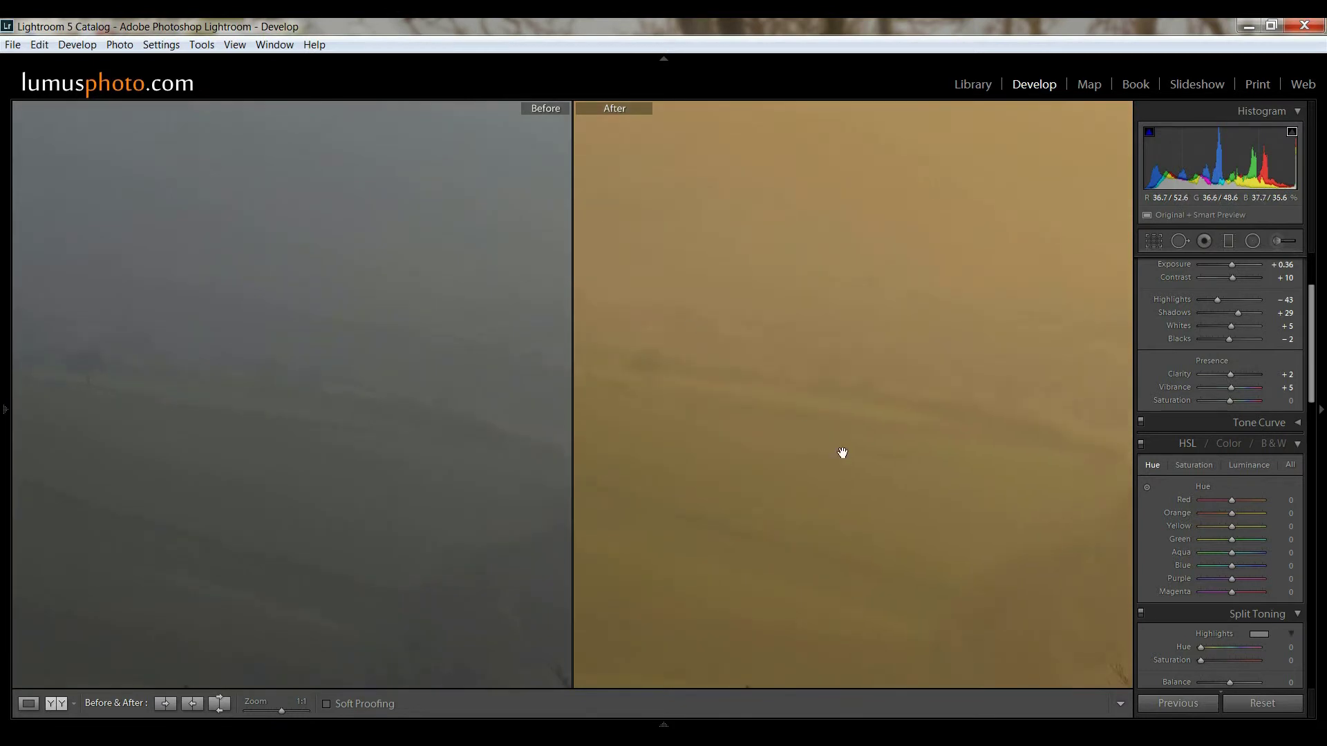
left_click_drag(946, 602, 881, 388)
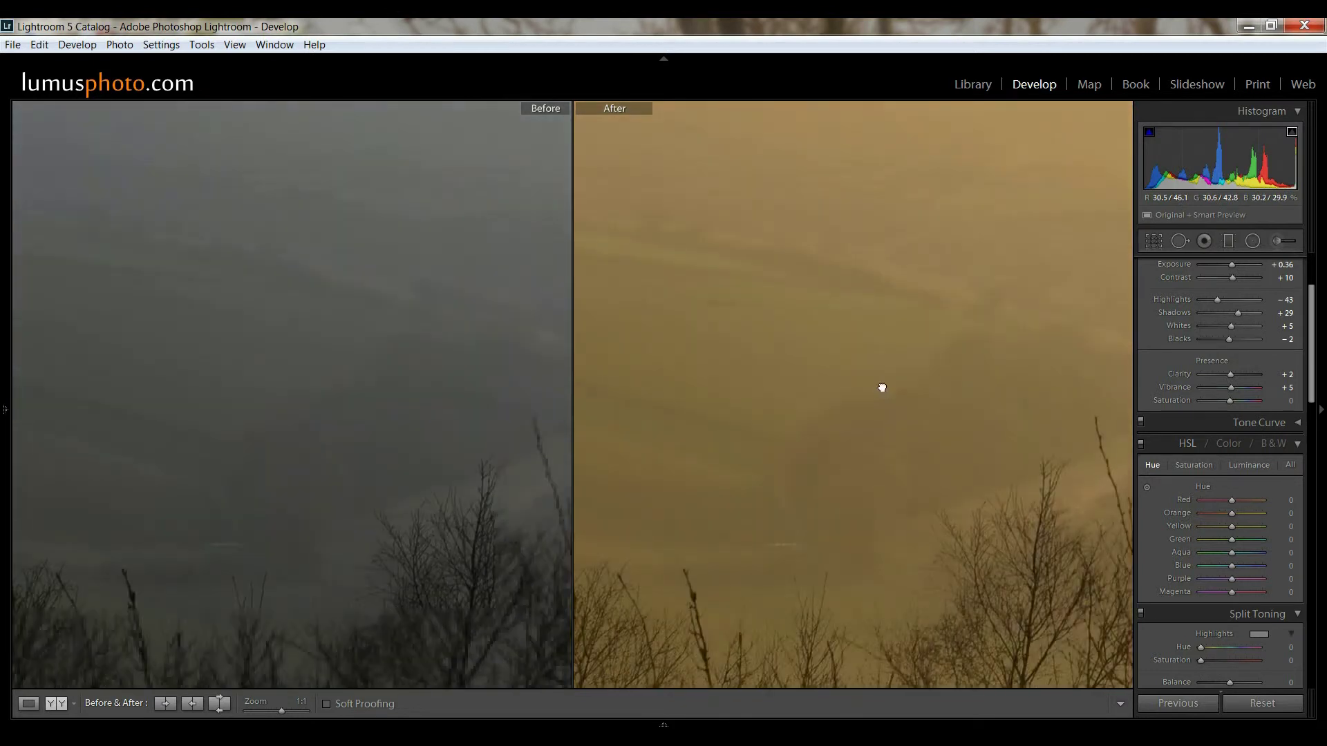
left_click(884, 387)
key("y")
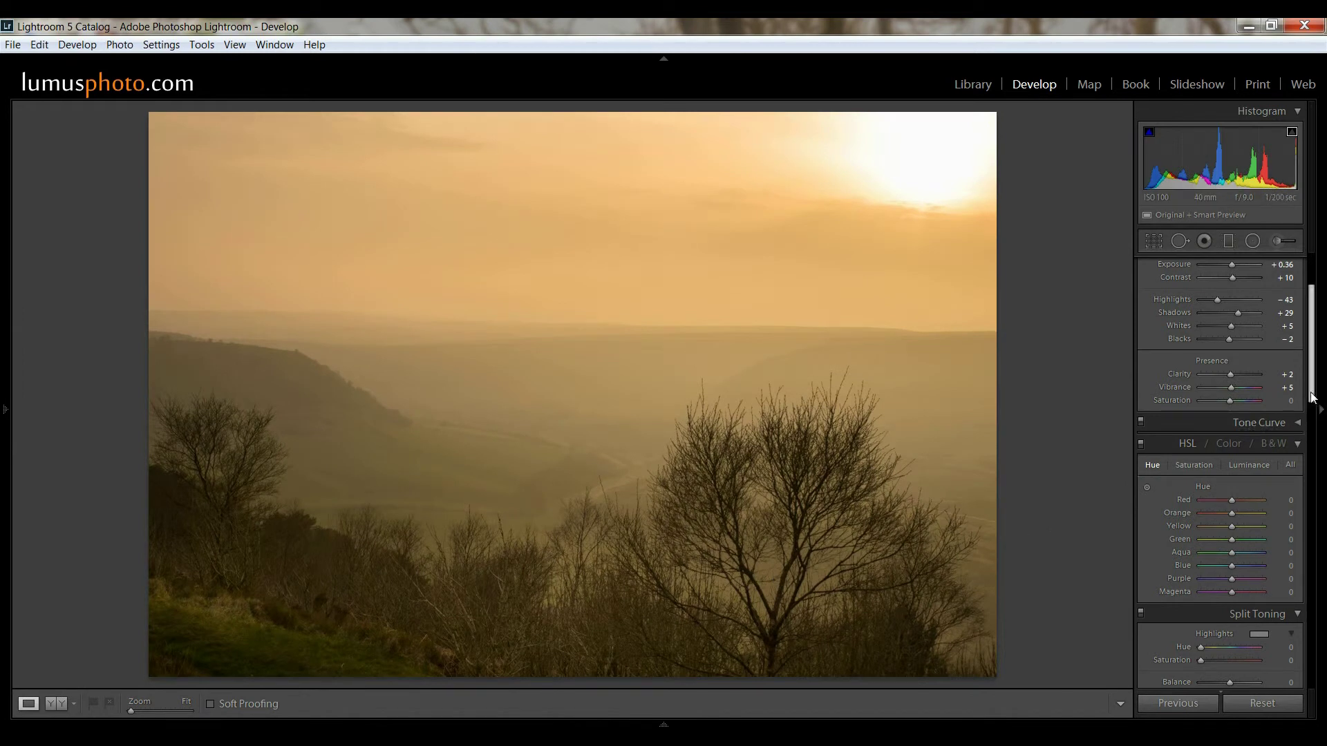
scroll(1181, 351, "down", 2)
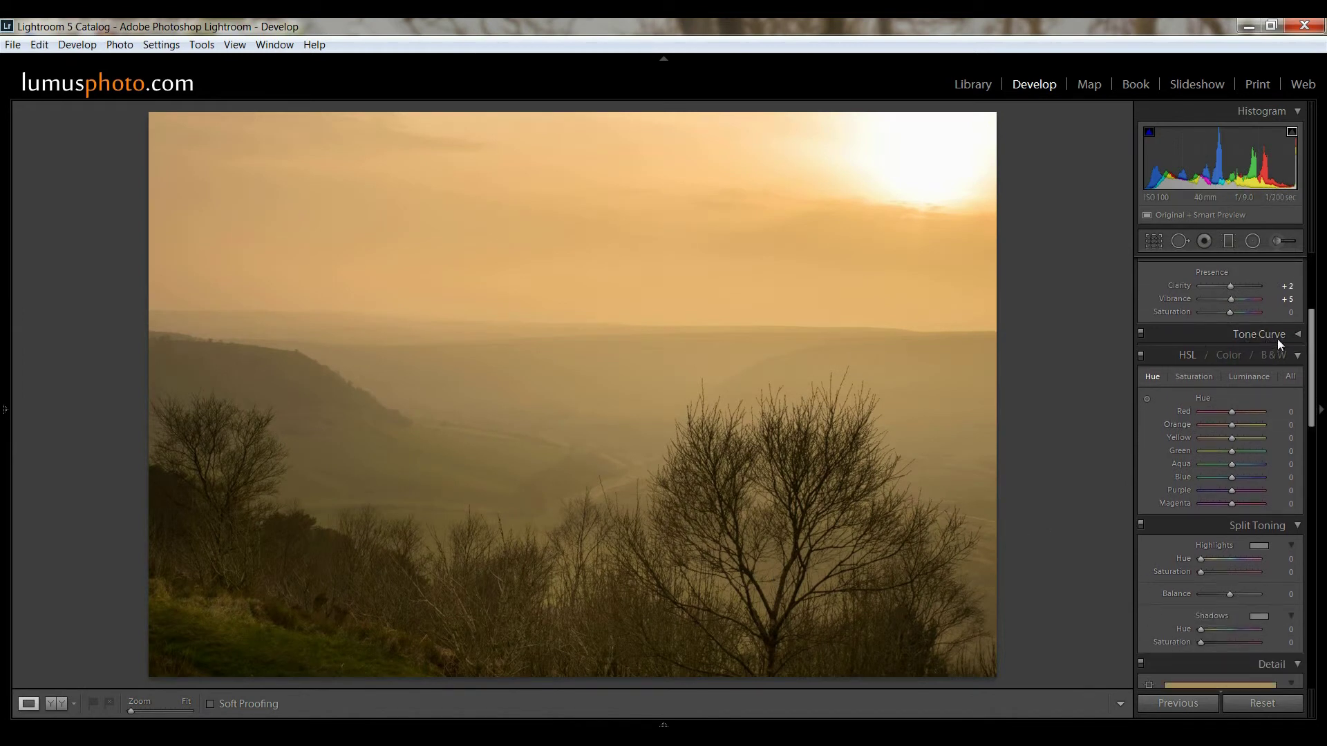
Shift the Orange hue to -31 in the HSL Hue tab for a rosier sky.
left_click(1288, 336)
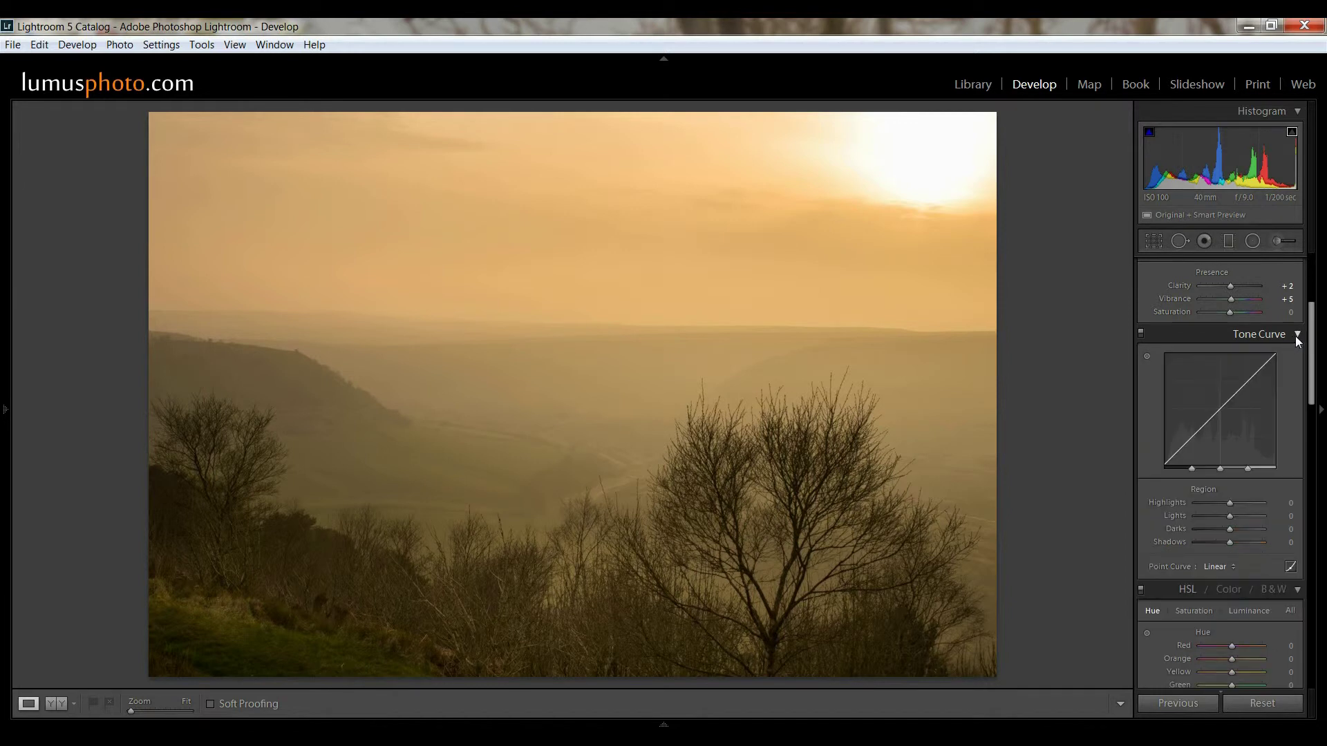
left_click(1298, 337)
scroll(1311, 367, "down", 2)
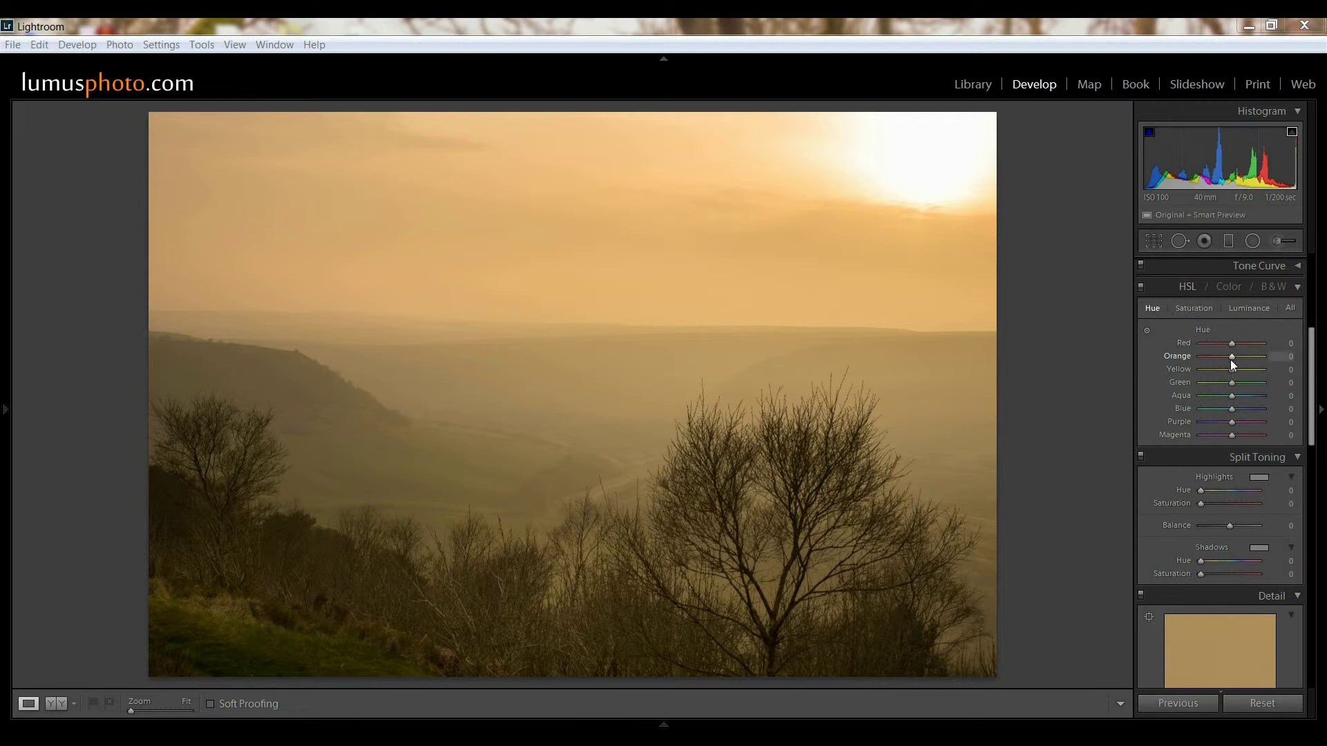
left_click_drag(1228, 360, 1222, 361)
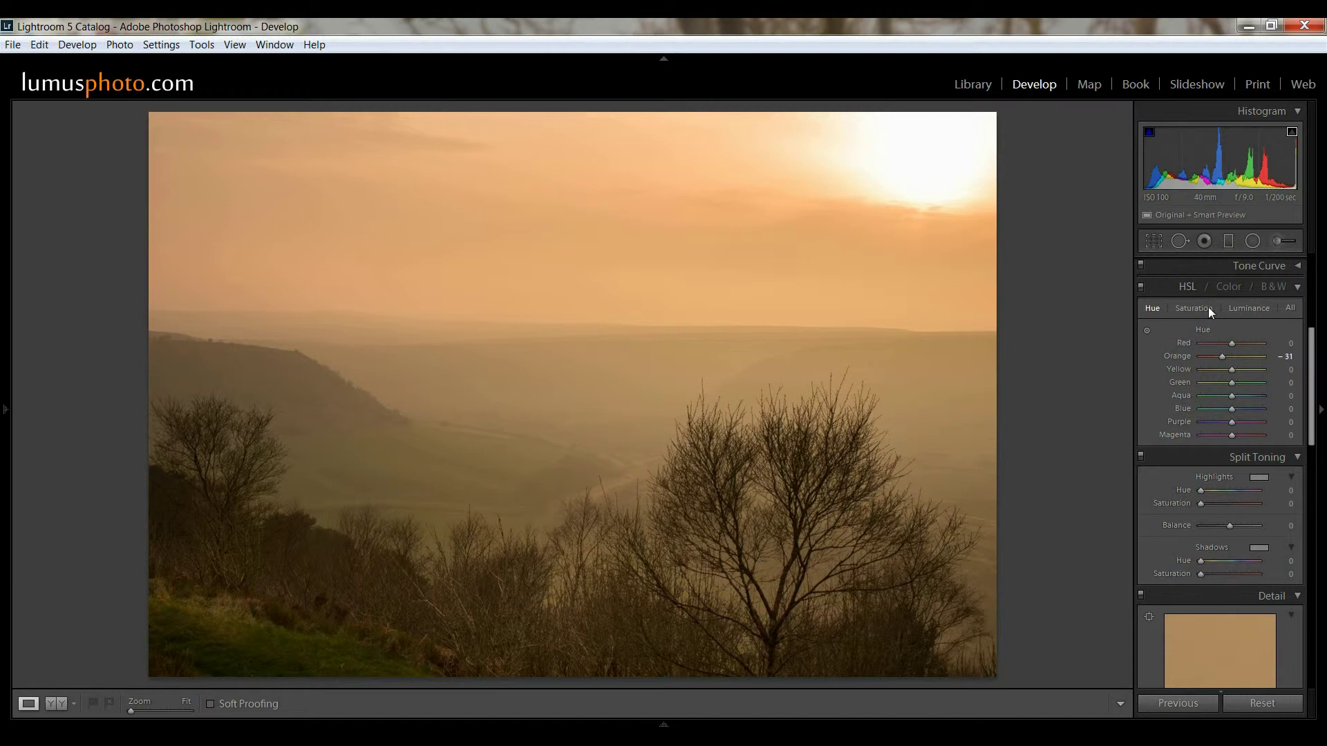
Switch HSL to the Saturation tab, leaving Orange saturation at 0.
left_click_drag(1314, 377, 1313, 371)
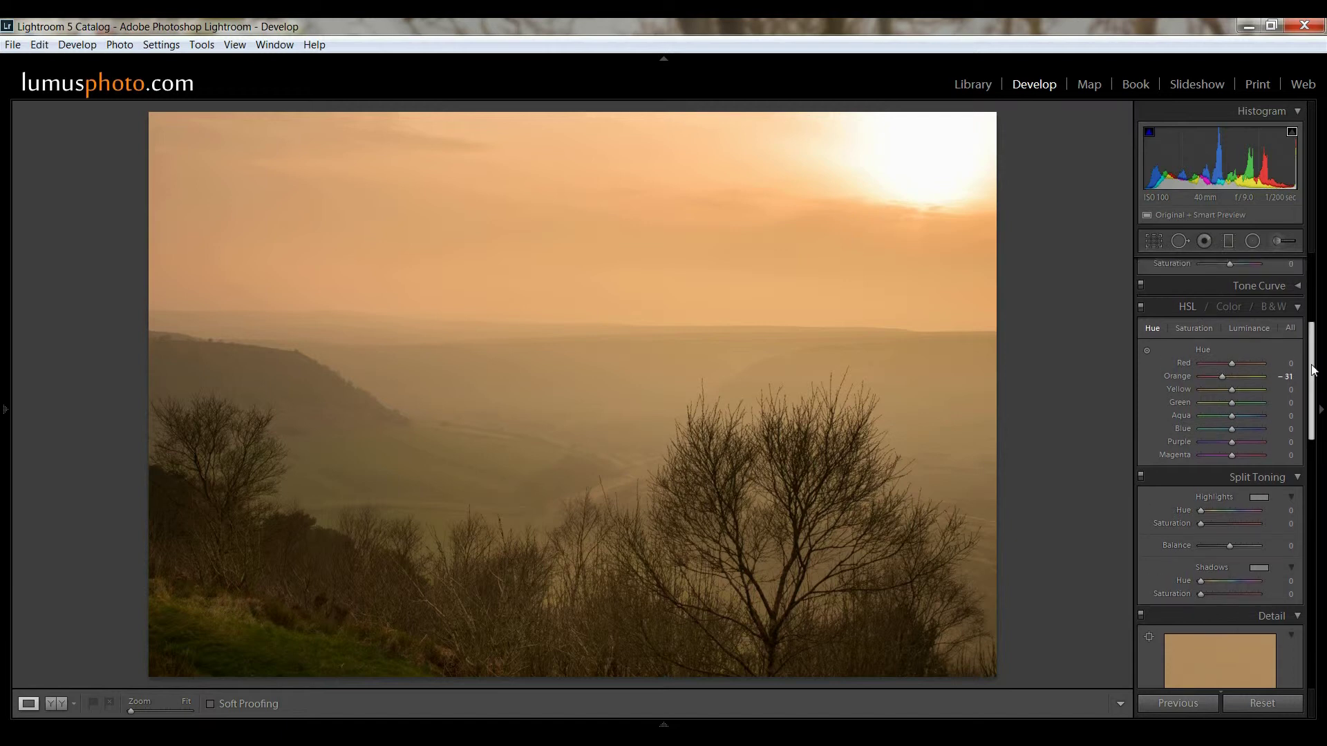
scroll(1310, 364, "up", 2)
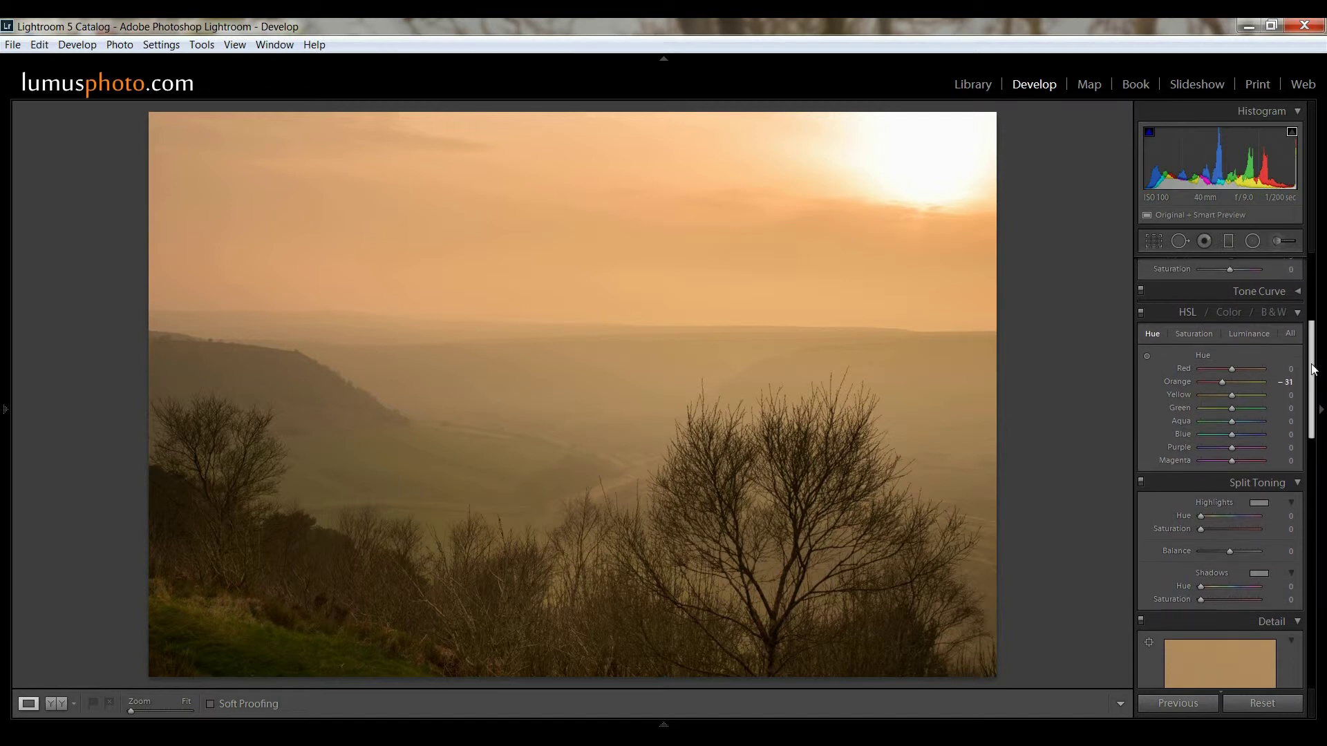
left_click(1203, 336)
mouse_move(1233, 384)
left_mouse_down()
mouse_move(1270, 380)
mouse_move(1199, 392)
mouse_move(1233, 384)
left_mouse_up()
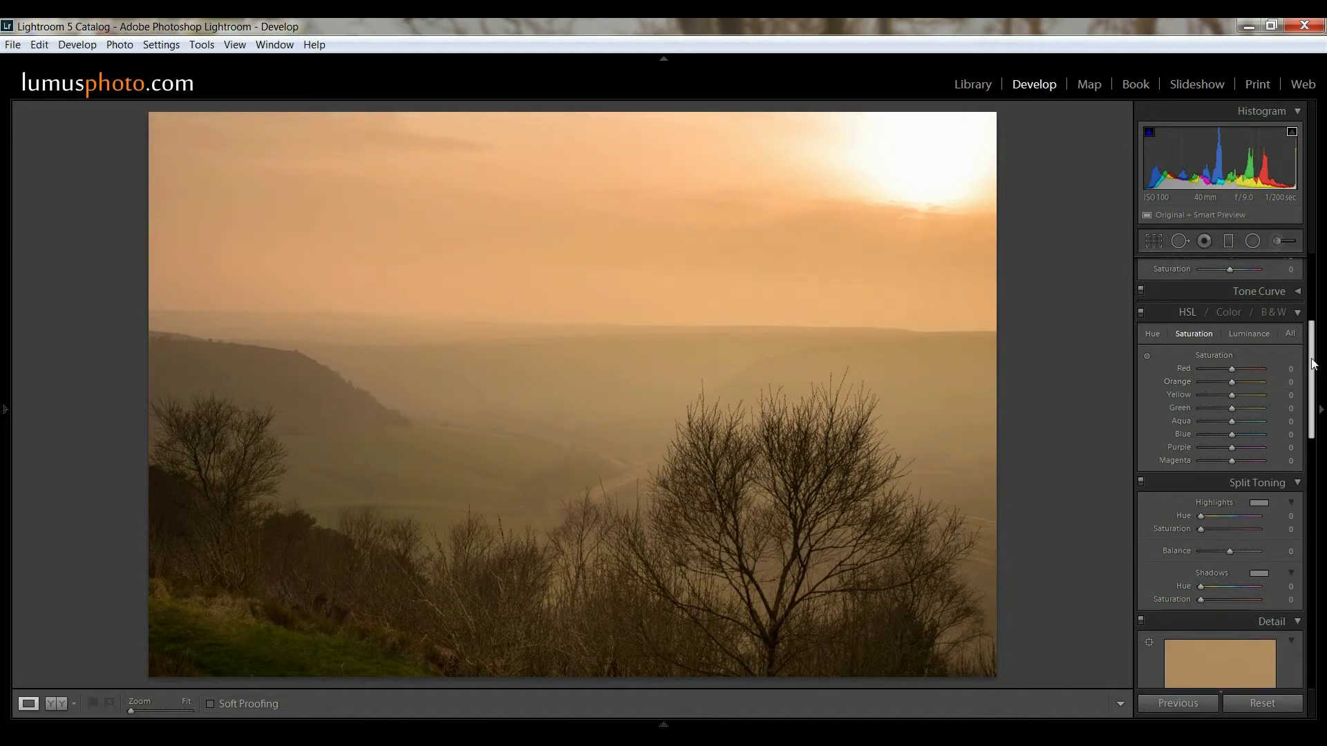
Try a red shadow split tone, then remove its saturation again.
left_click_drag(1315, 365, 1315, 405)
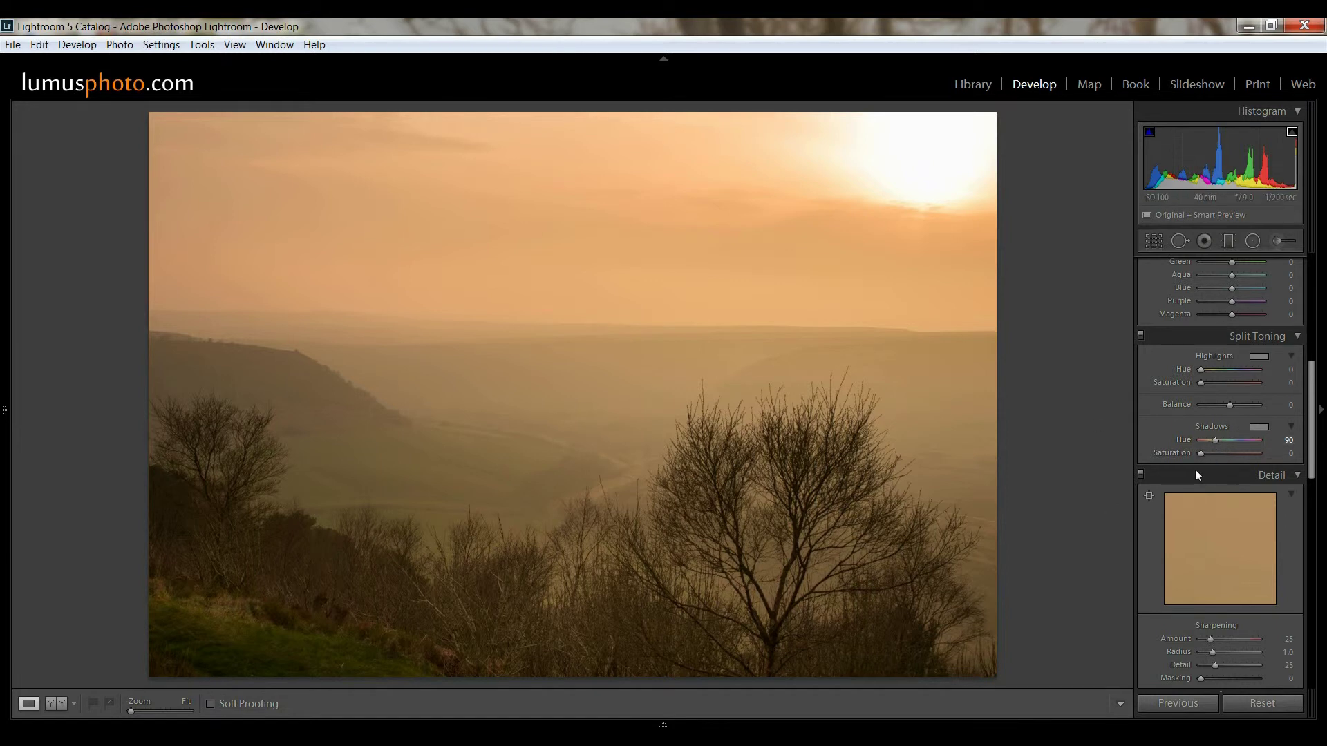
left_click_drag(1199, 458, 1214, 459)
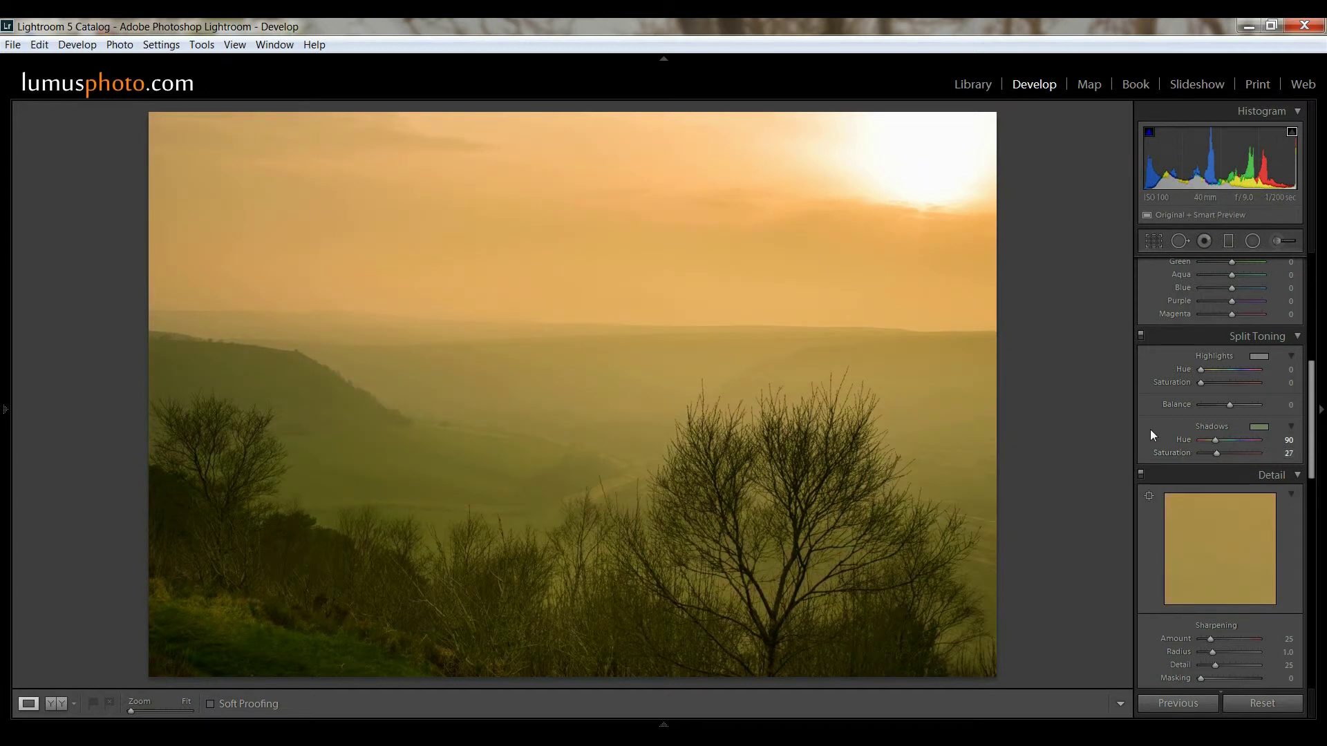
left_click_drag(1213, 441, 1196, 441)
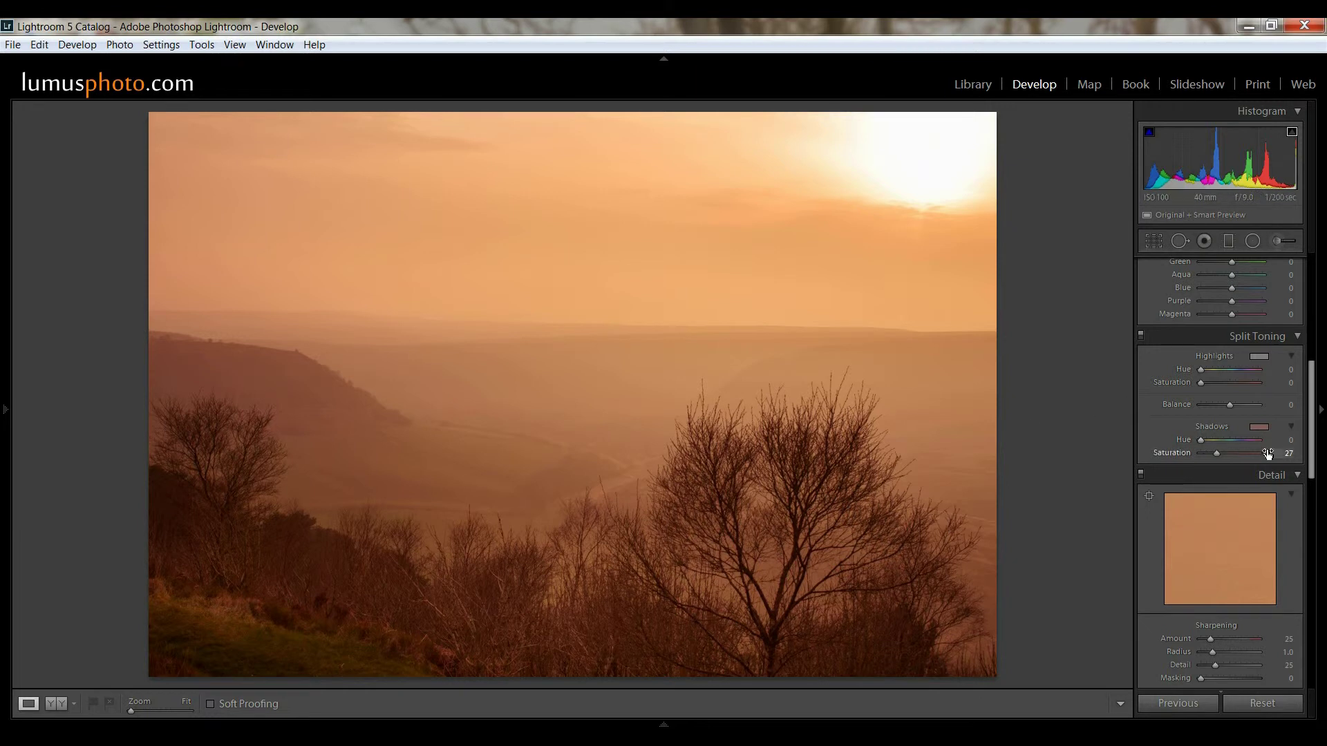
left_click_drag(1214, 454, 1193, 455)
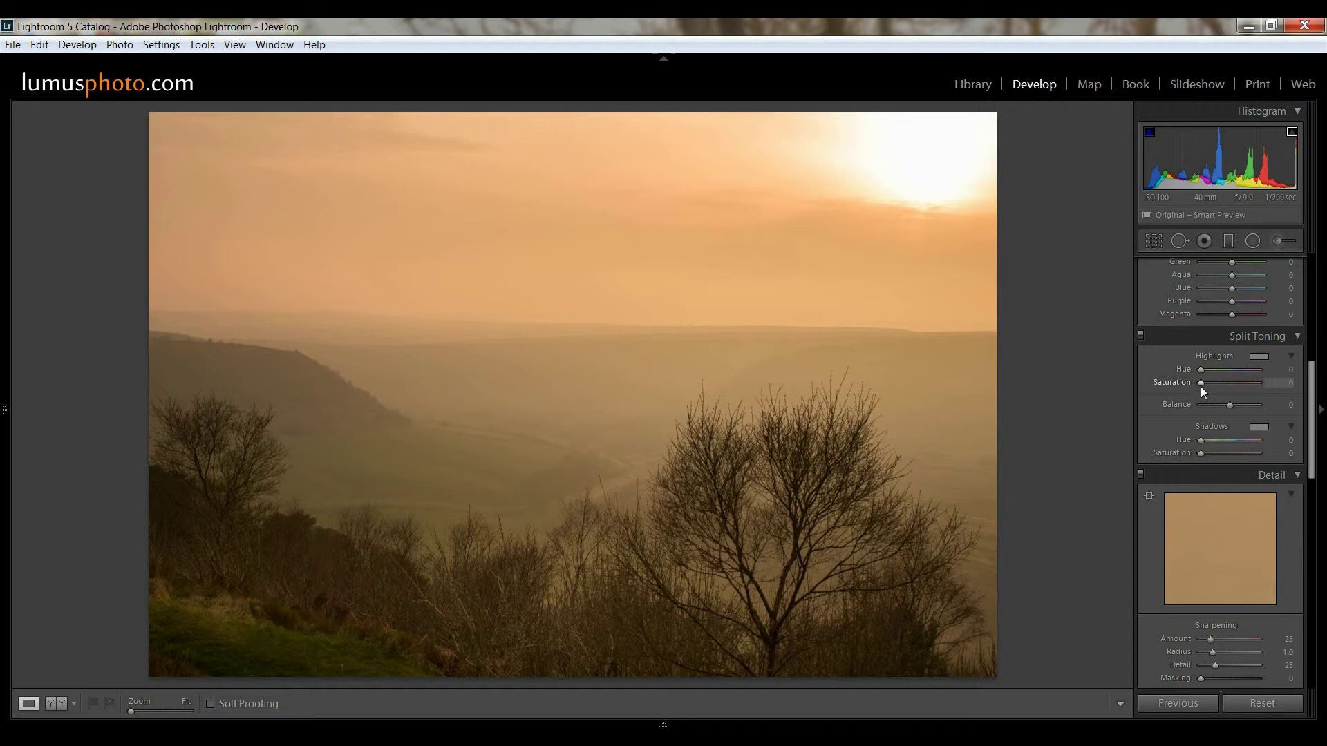
Preview a pink highlight tint at saturation 35, reset it to 0, and bring Detail into view.
left_click_drag(1202, 387, 1220, 384)
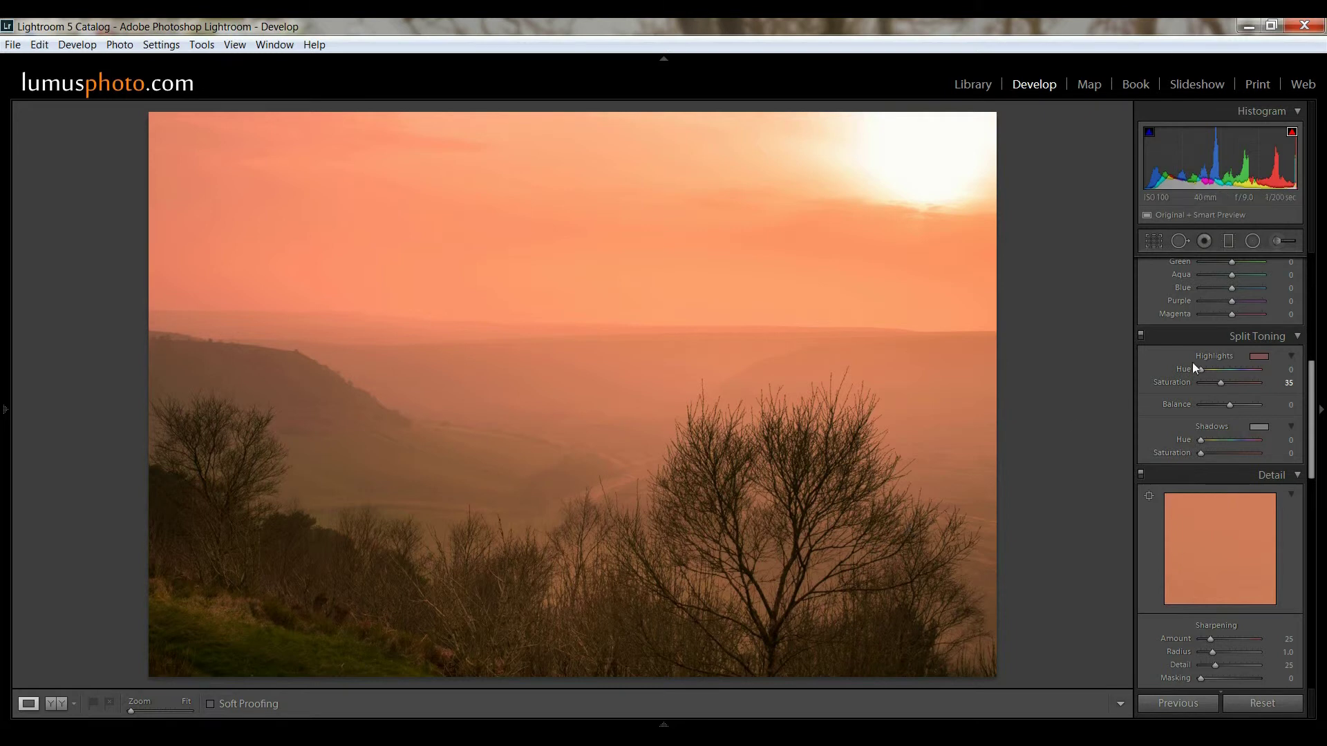
left_click_drag(1220, 383, 1194, 387)
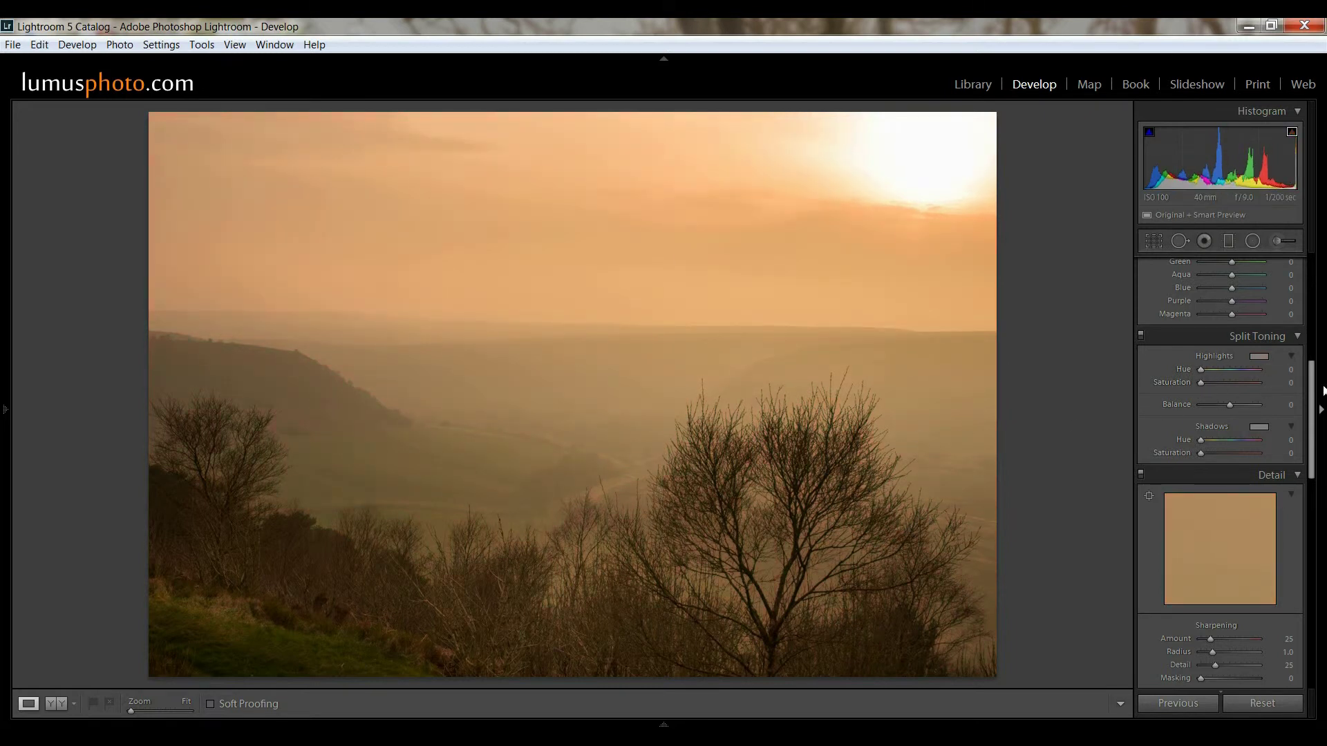
left_click_drag(1311, 394, 1312, 462)
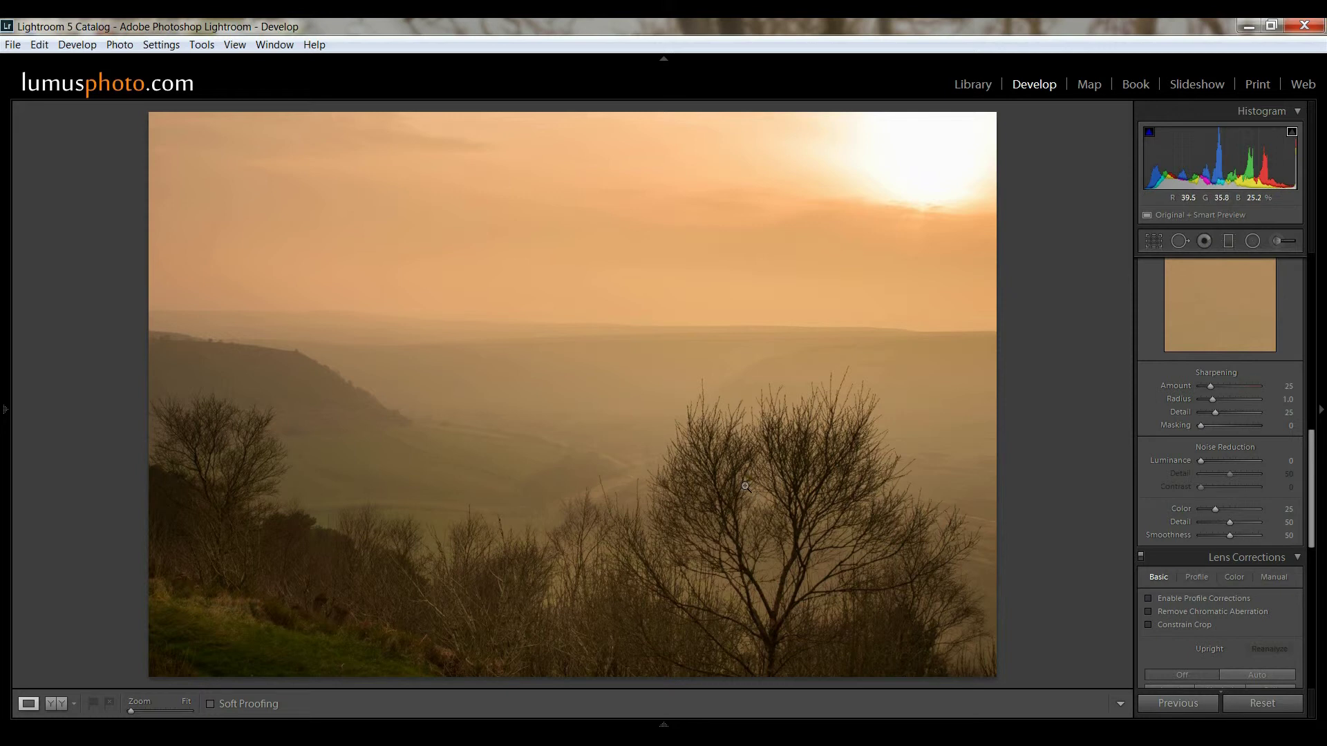
At 1:1 view, set Sharpening Amount 39 and Masking 46, and Luminance noise reduction 12.
left_click(437, 563)
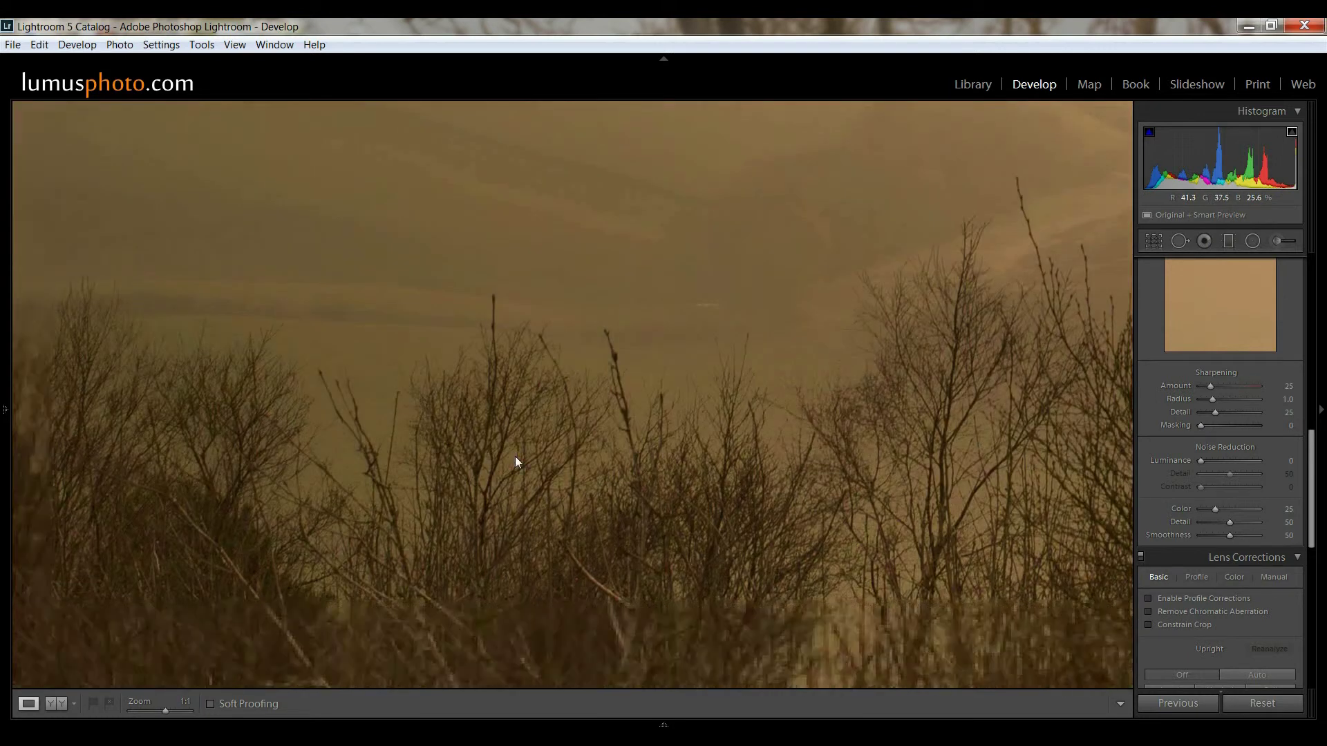
left_click_drag(1212, 388, 1223, 387)
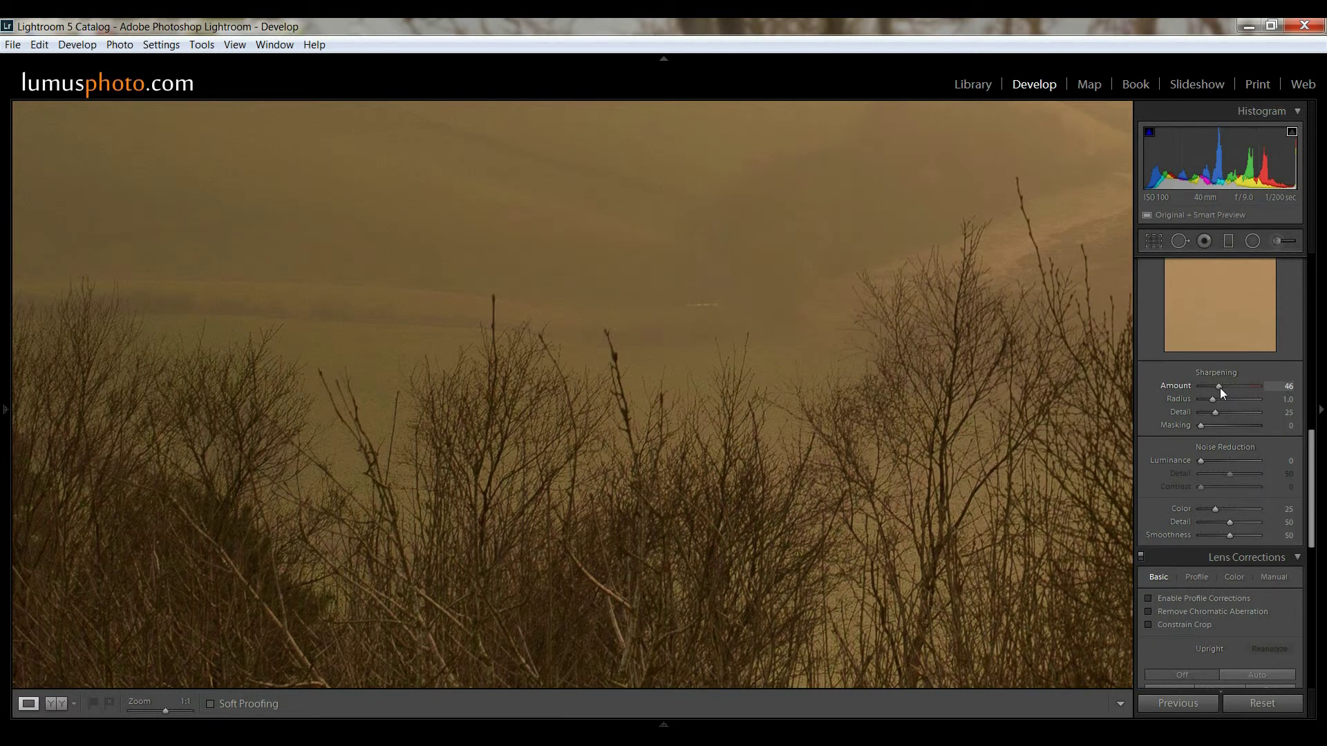
left_click_drag(1219, 388, 1217, 388)
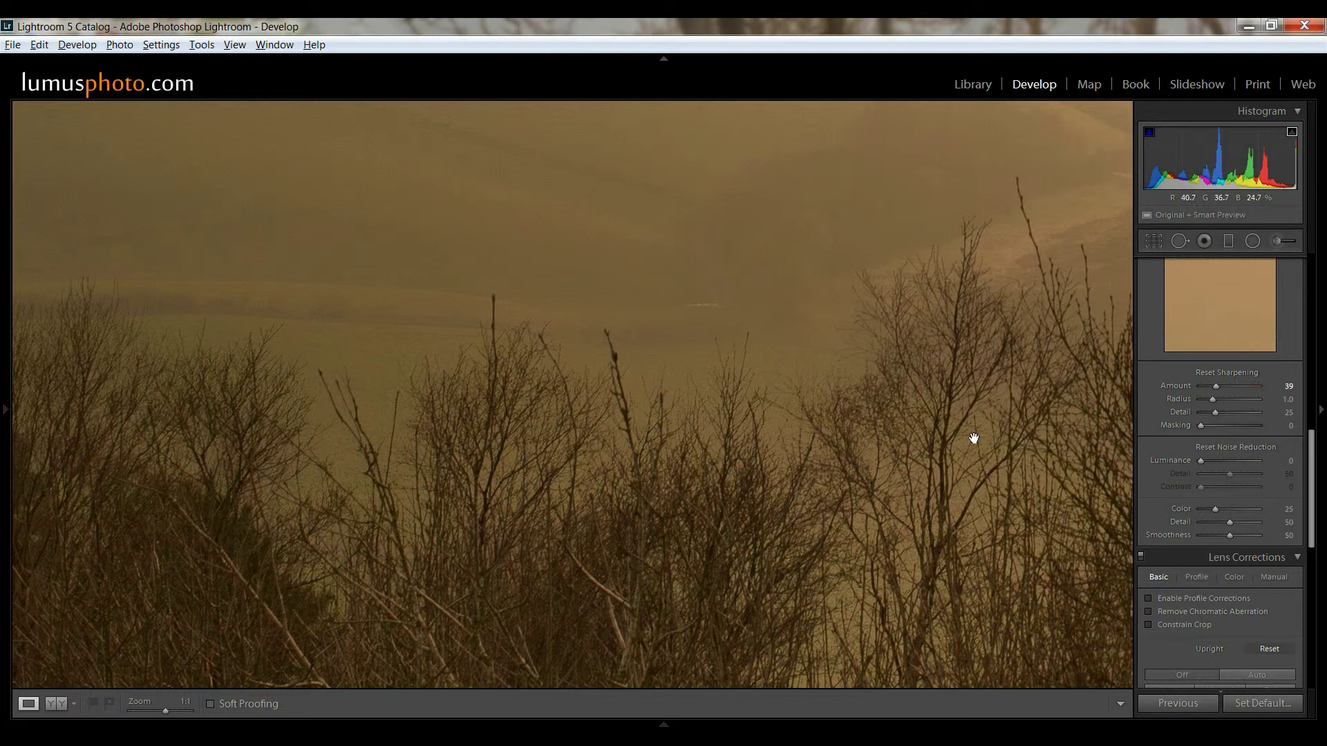
left_click_drag(1201, 429, 1227, 426)
key("z")
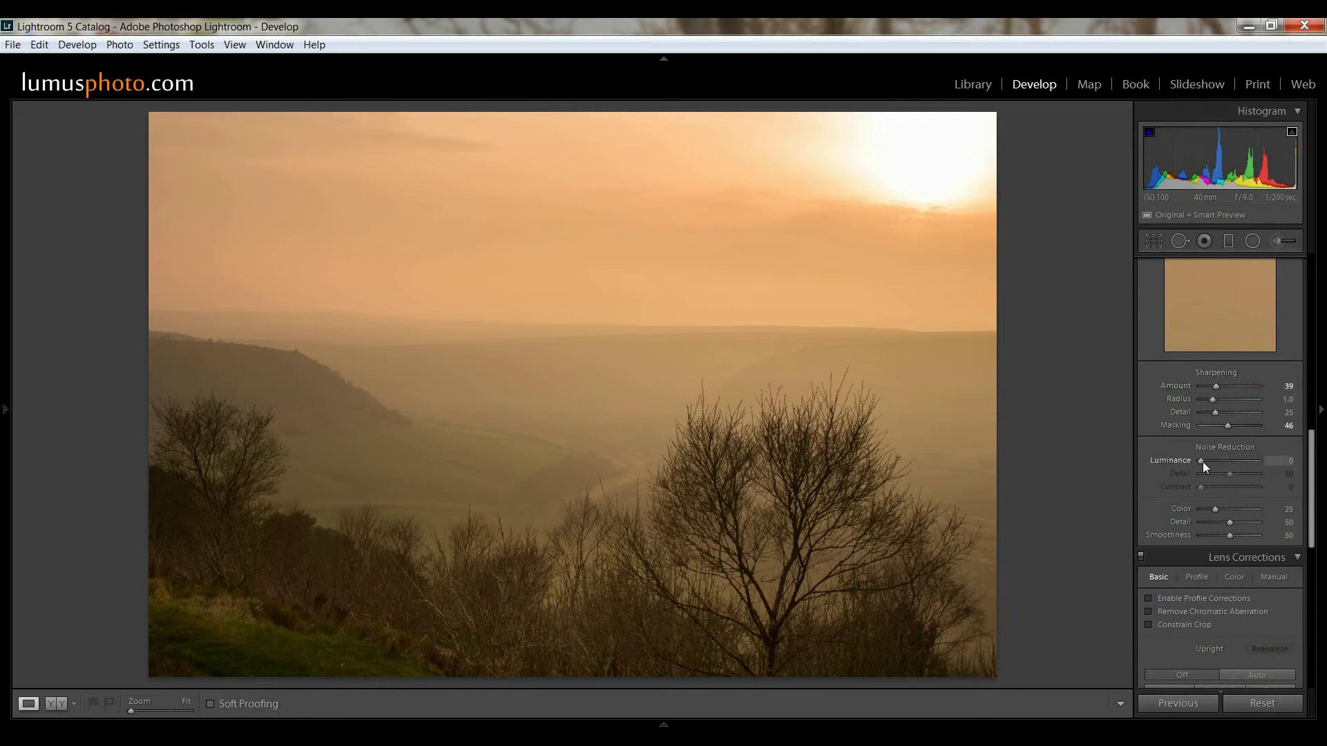
left_click_drag(1202, 461, 1208, 461)
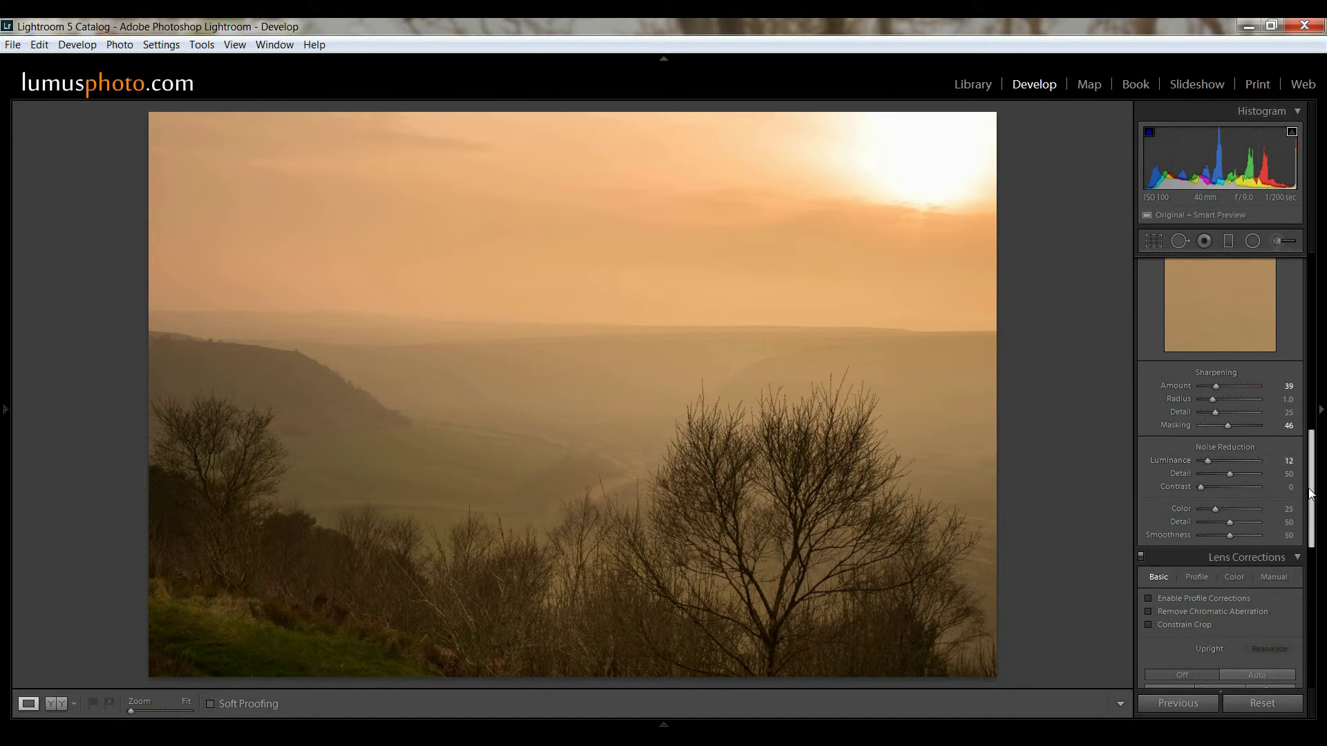
left_click_drag(1310, 493, 1312, 534)
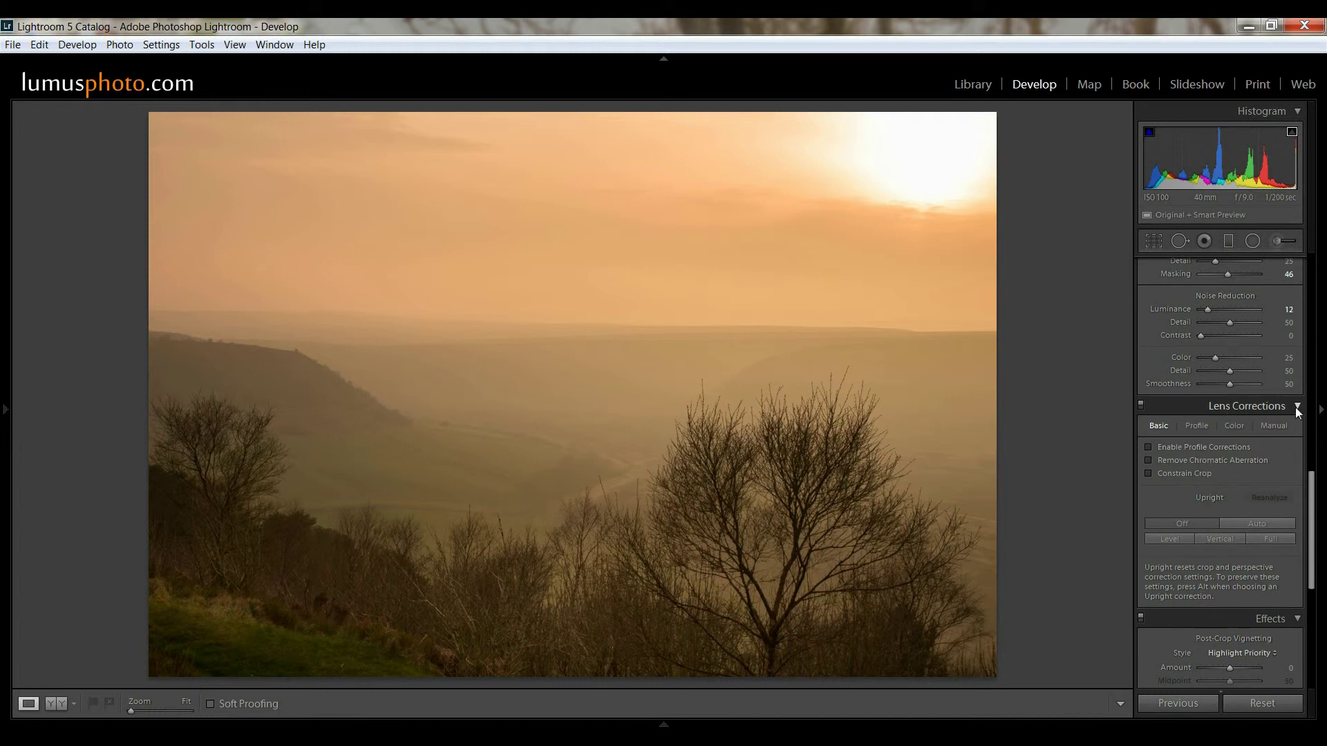
In Lens Corrections, check the Profile, Color and Manual tabs, then try Upright Level and set it Off.
left_click(1192, 425)
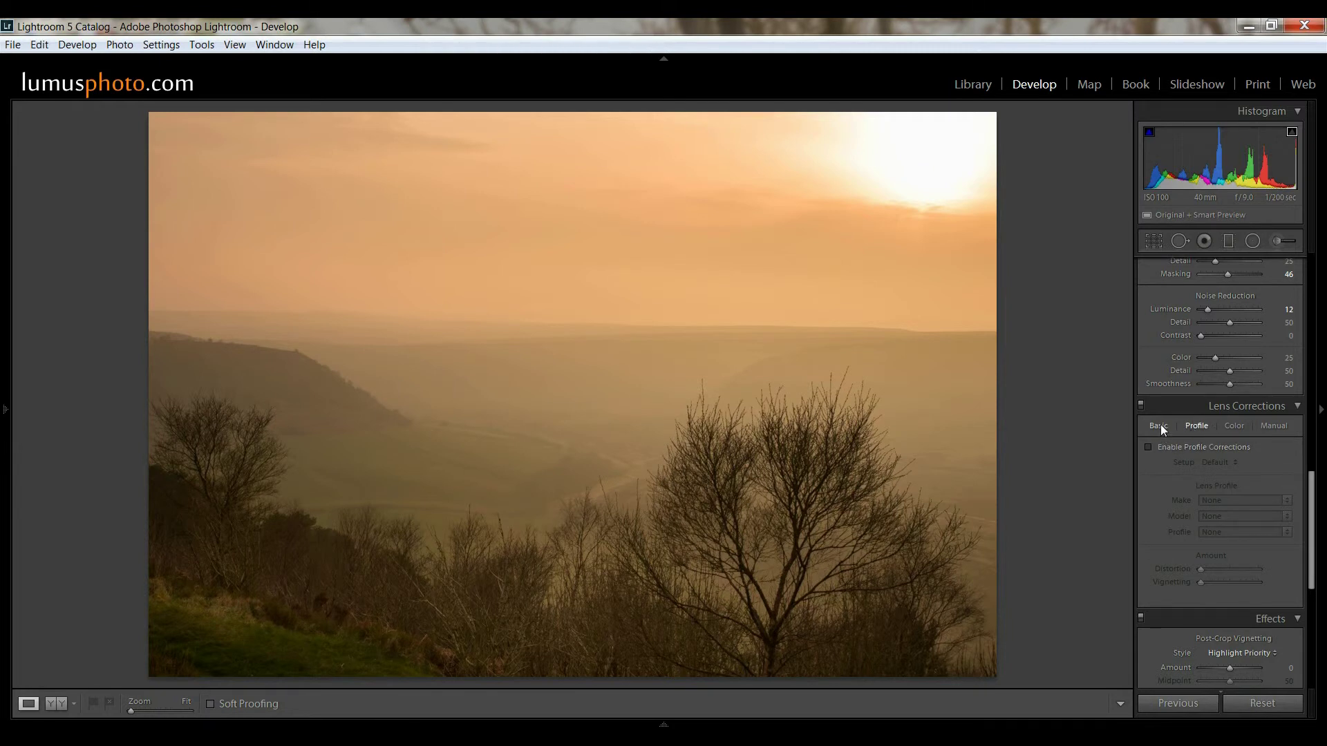
left_click(1160, 426)
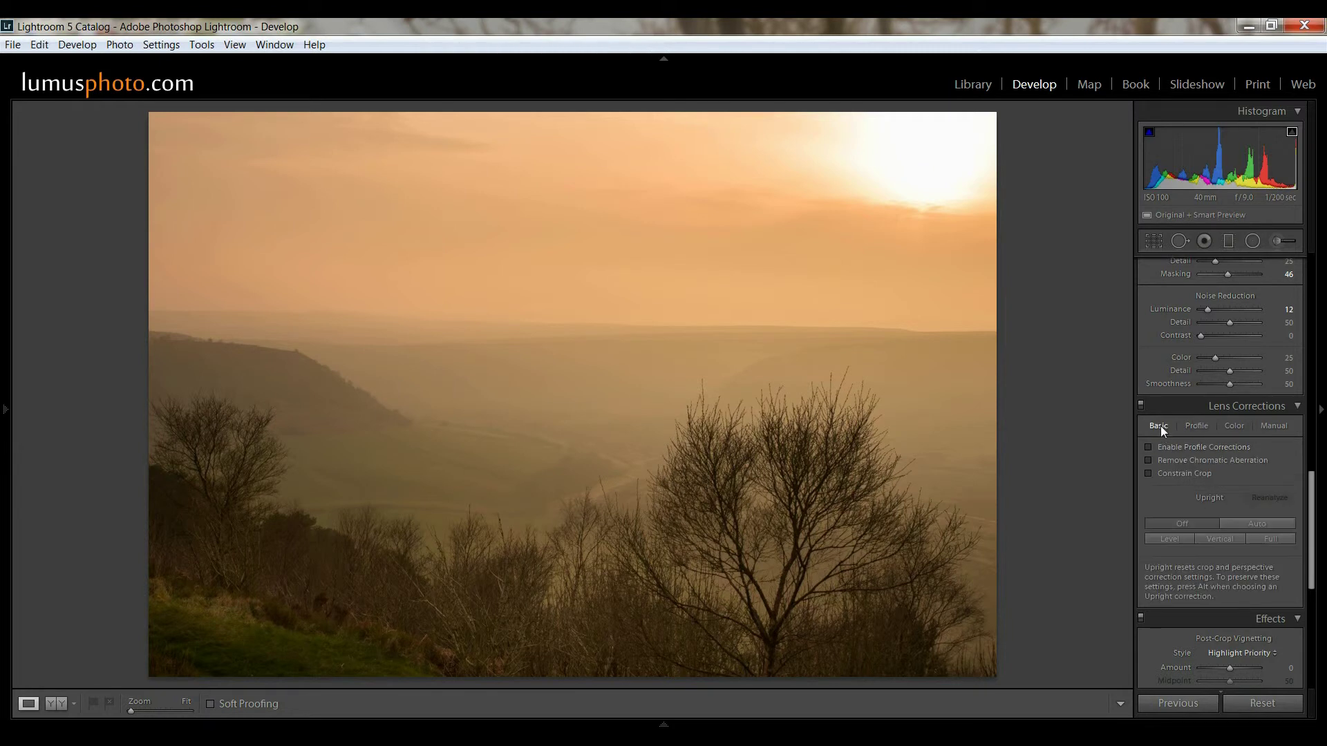
left_click(1234, 429)
left_click(1269, 424)
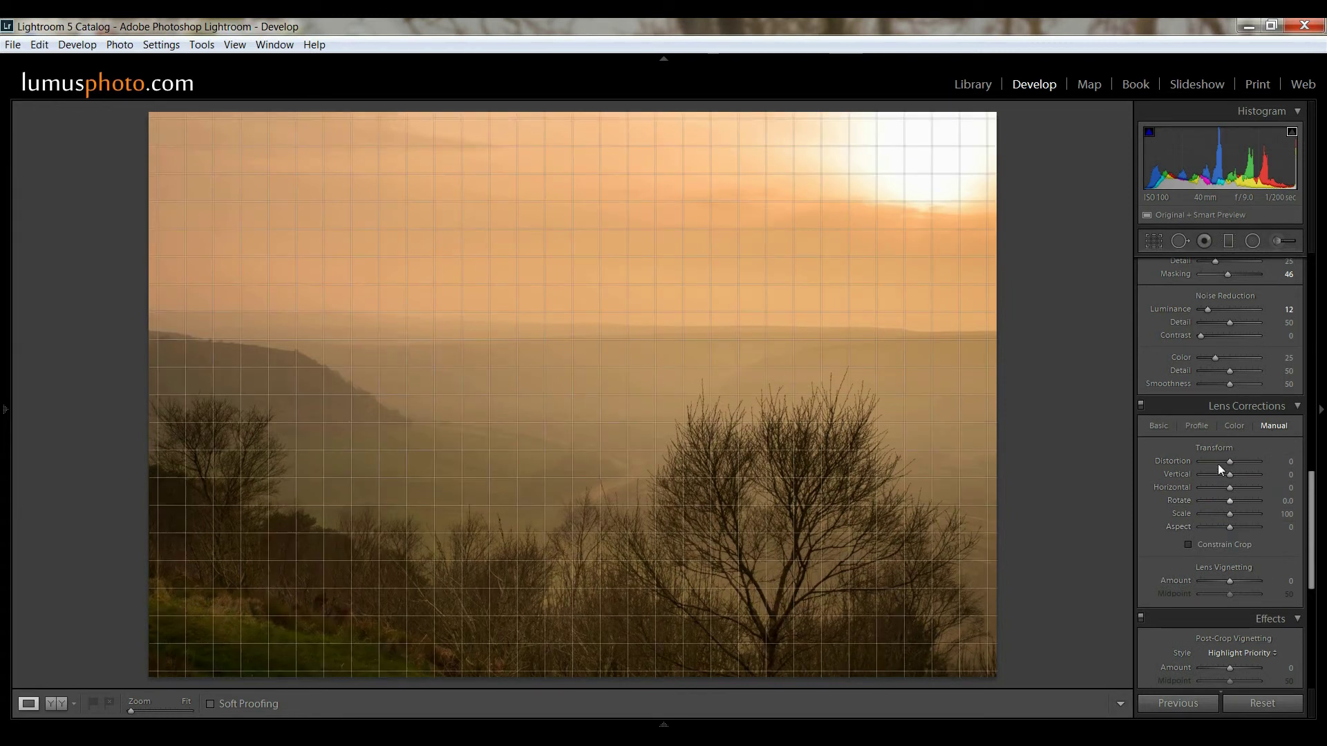
left_click(1159, 426)
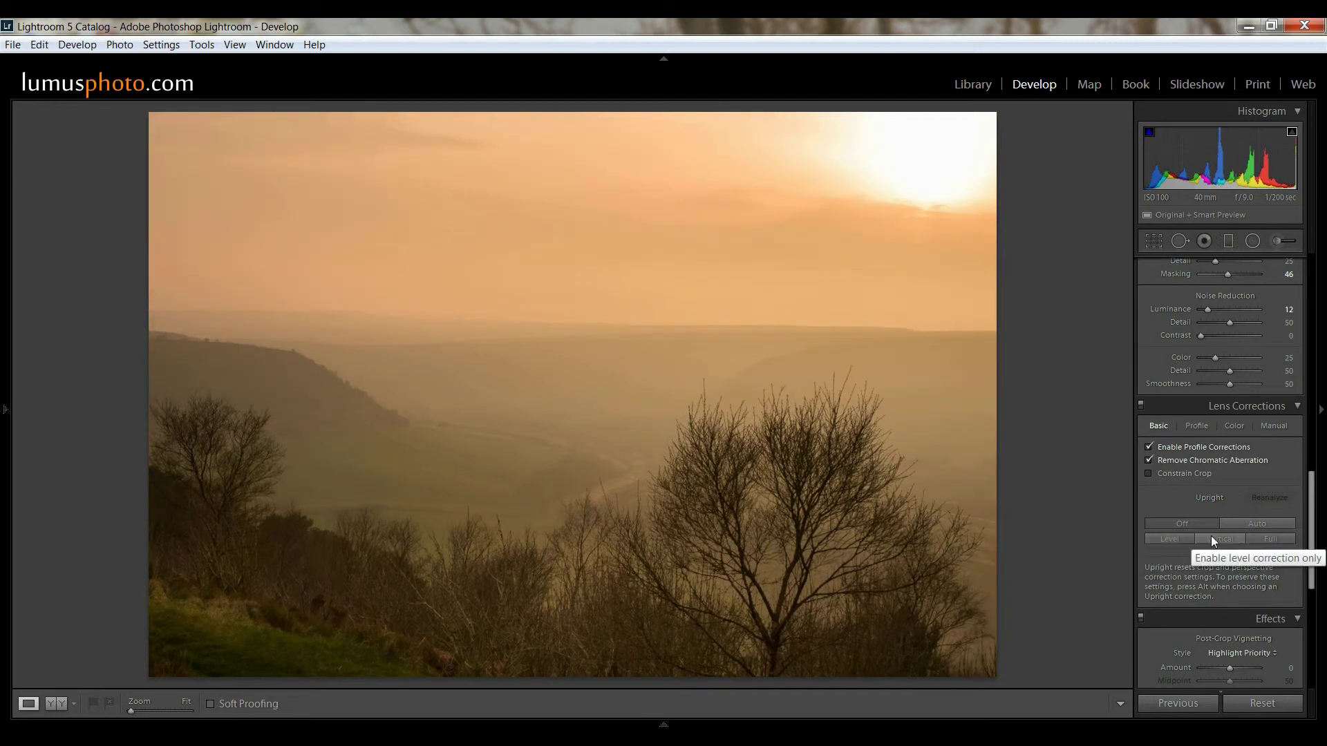
left_click(1171, 537)
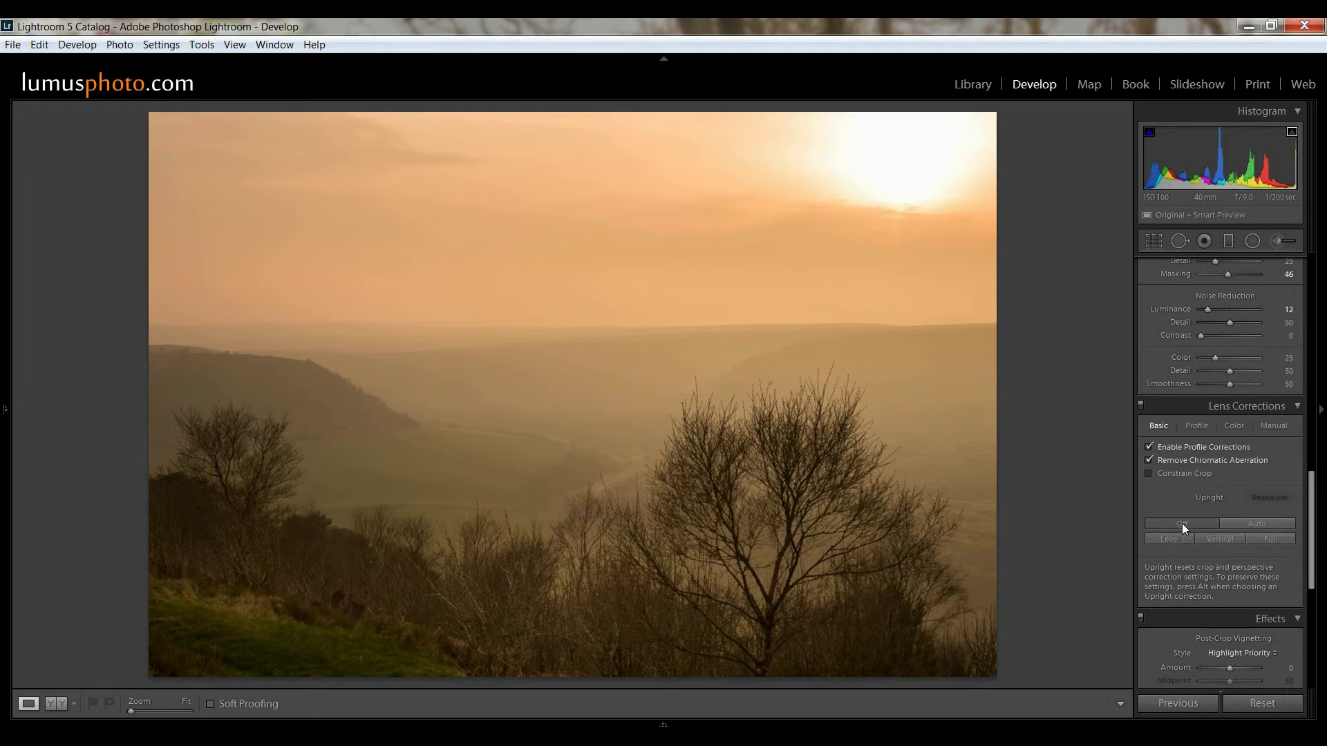
left_click(1181, 524)
Add a post-crop vignette of Amount -24 and Midpoint 46, then switch Effects off to compare.
scroll(1272, 418, "down", 4)
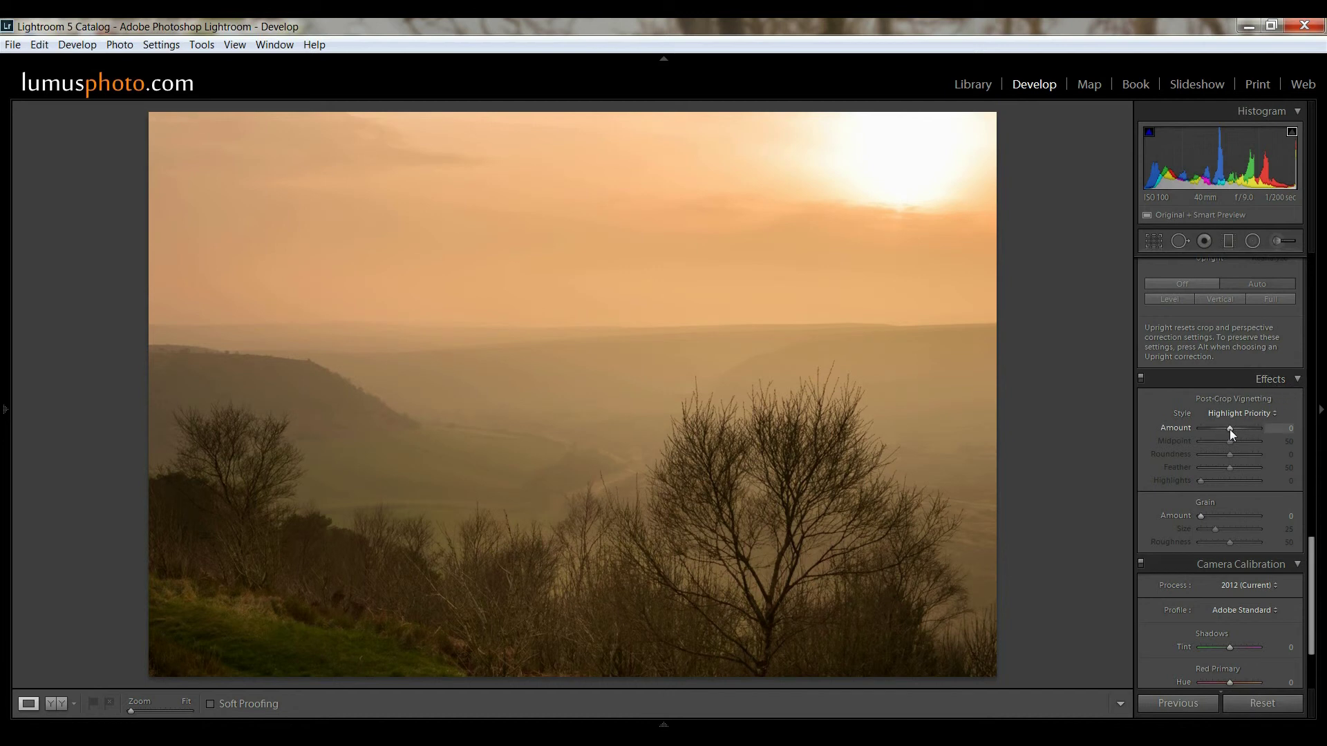
left_click_drag(1229, 429, 1222, 429)
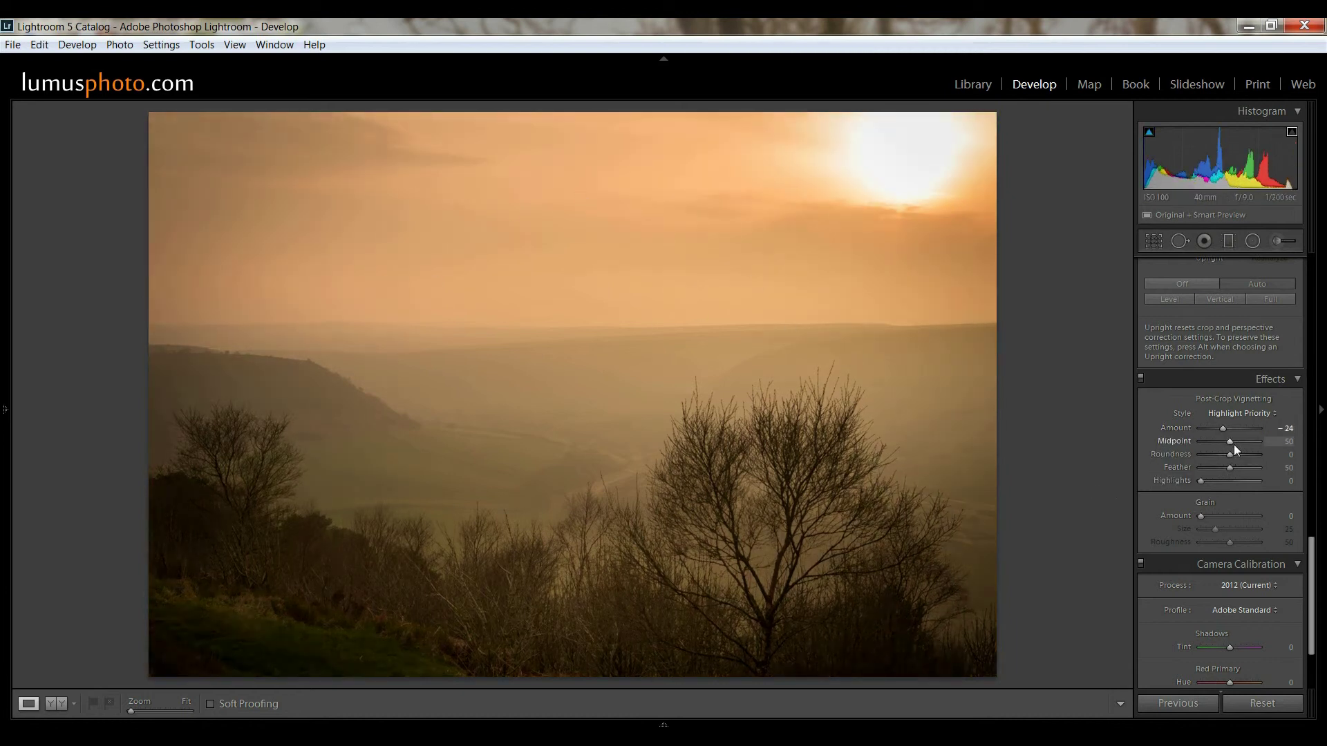
mouse_move(1233, 445)
left_mouse_down()
mouse_move(1219, 445)
mouse_move(1232, 443)
left_mouse_up()
left_click(1140, 379)
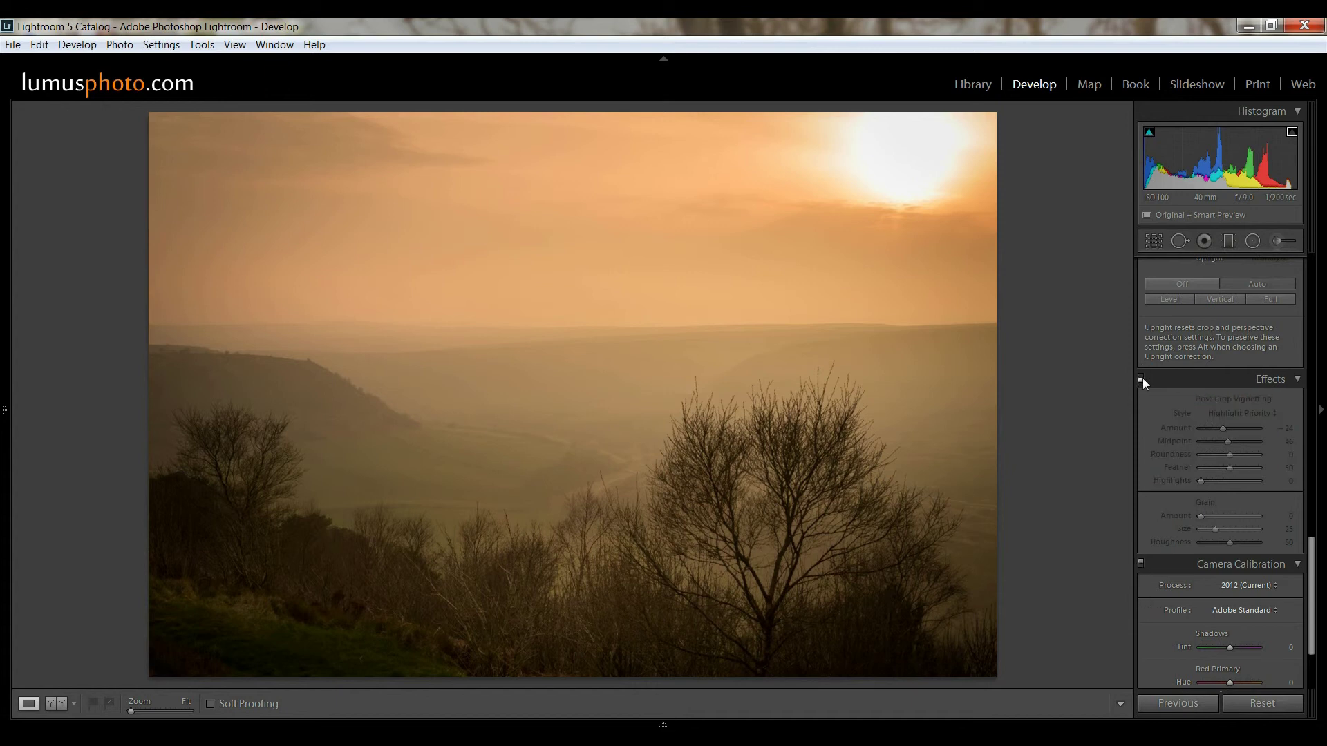
scroll(1313, 601, "down", 1)
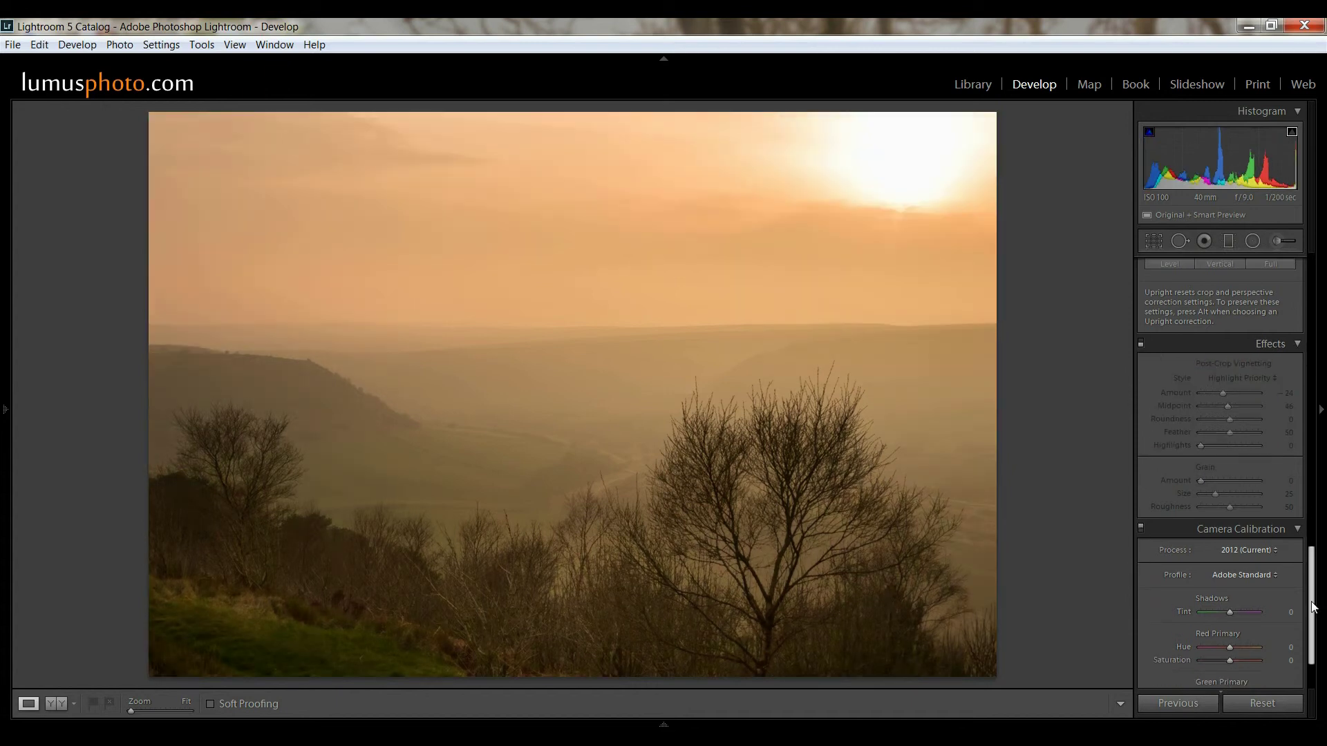
scroll(1313, 606, "down", 1)
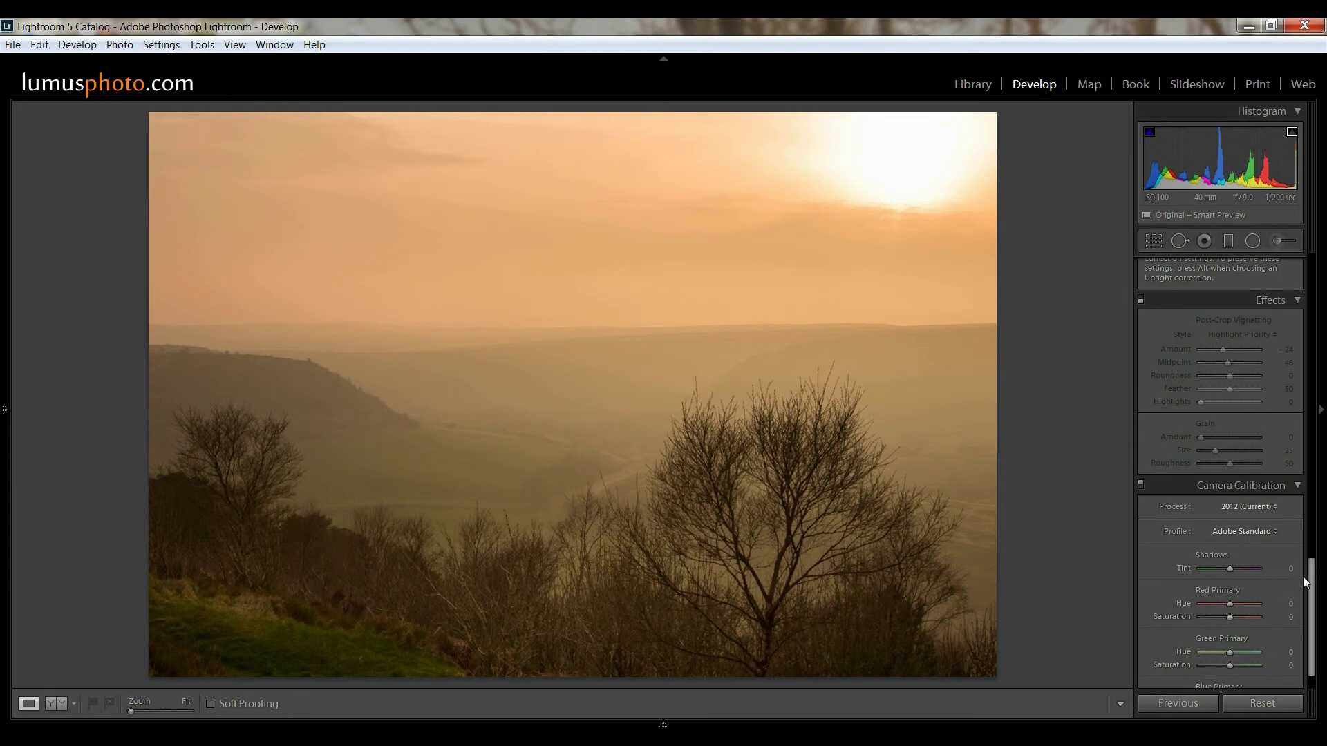
left_click(1253, 533)
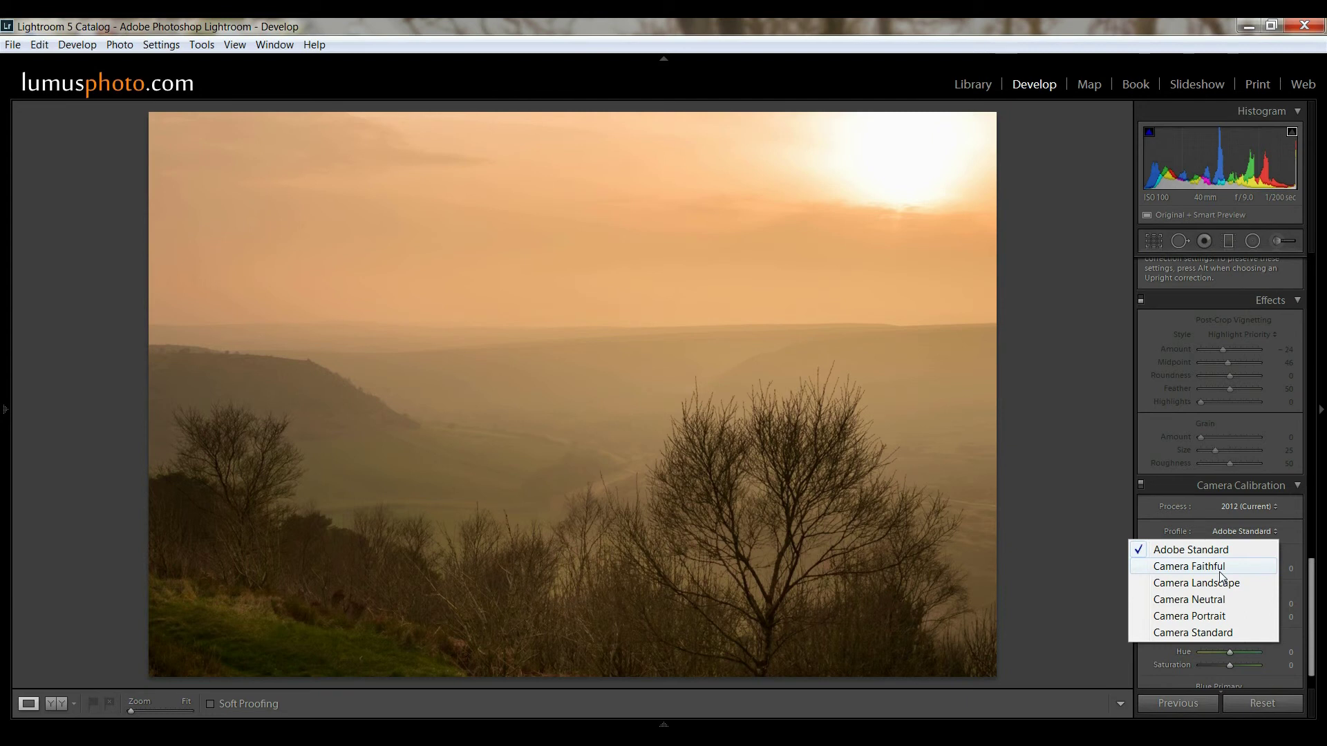
left_click(1218, 571)
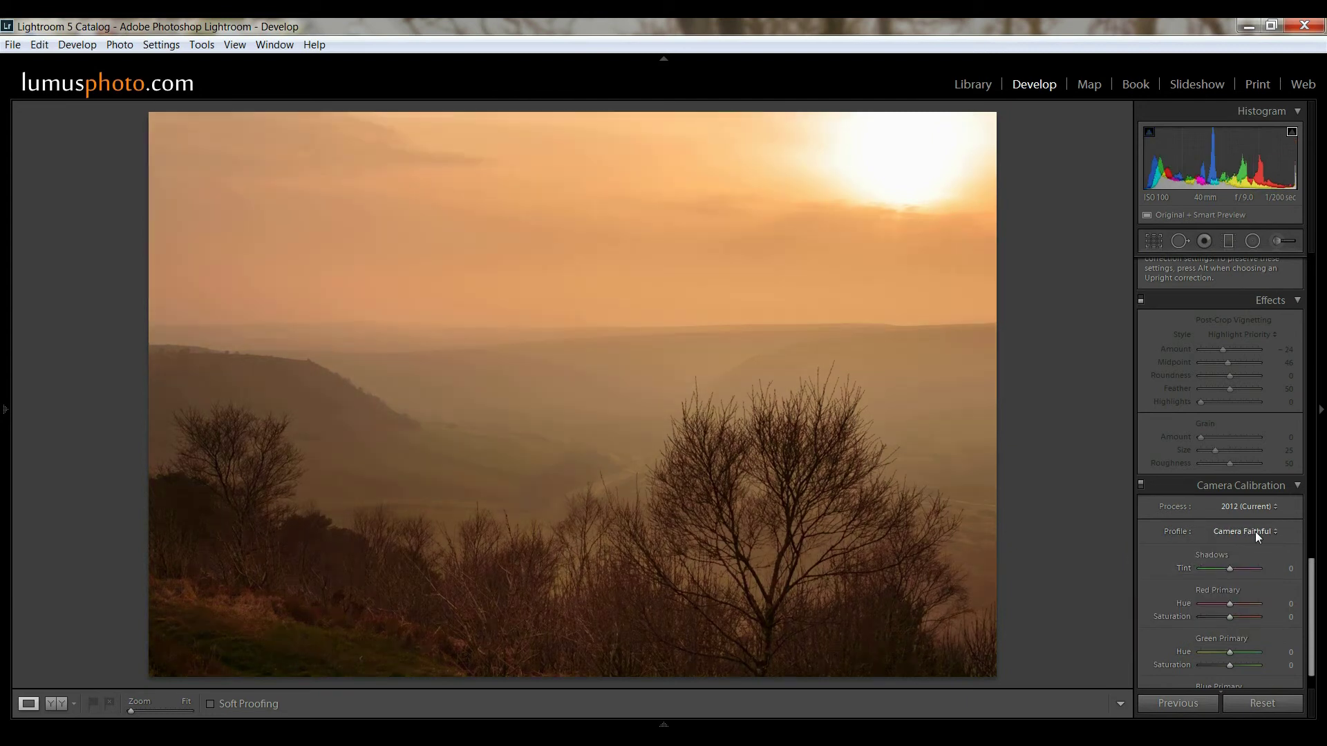
left_click(1255, 532)
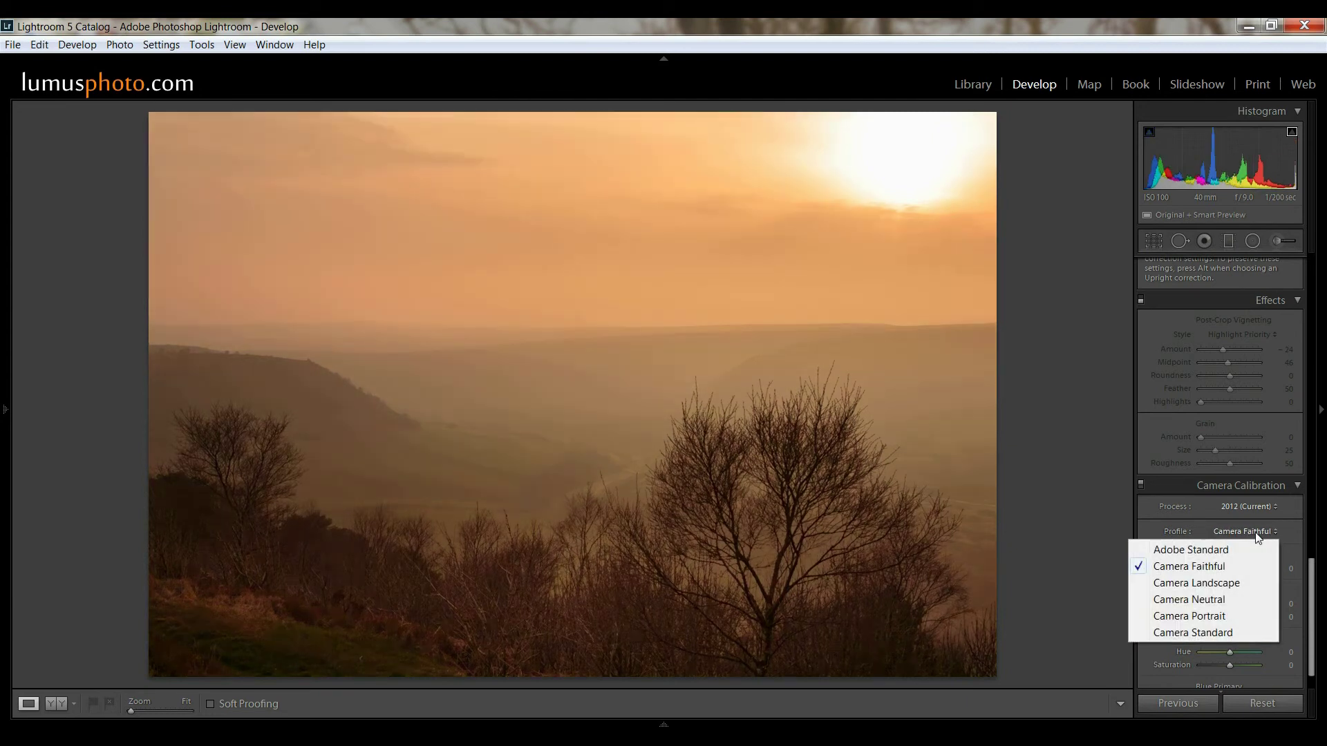
left_click(1251, 581)
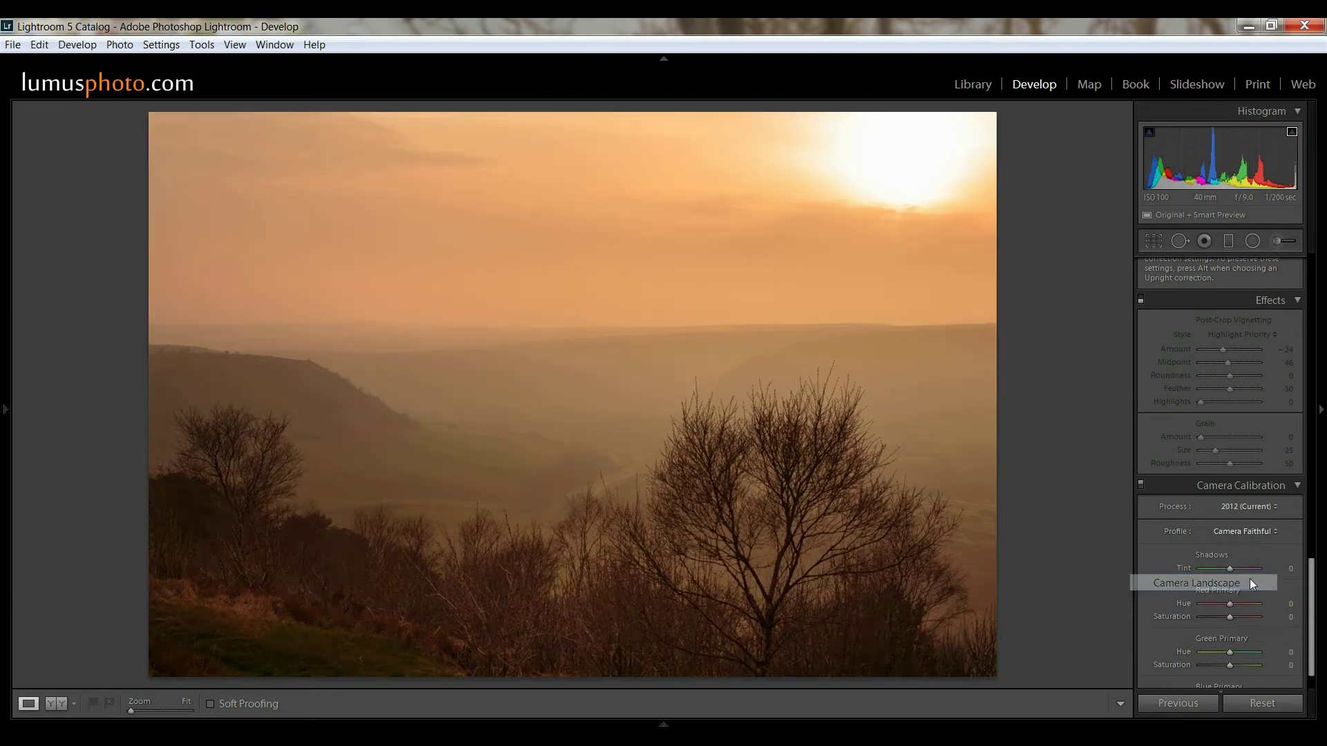
left_click(1261, 536)
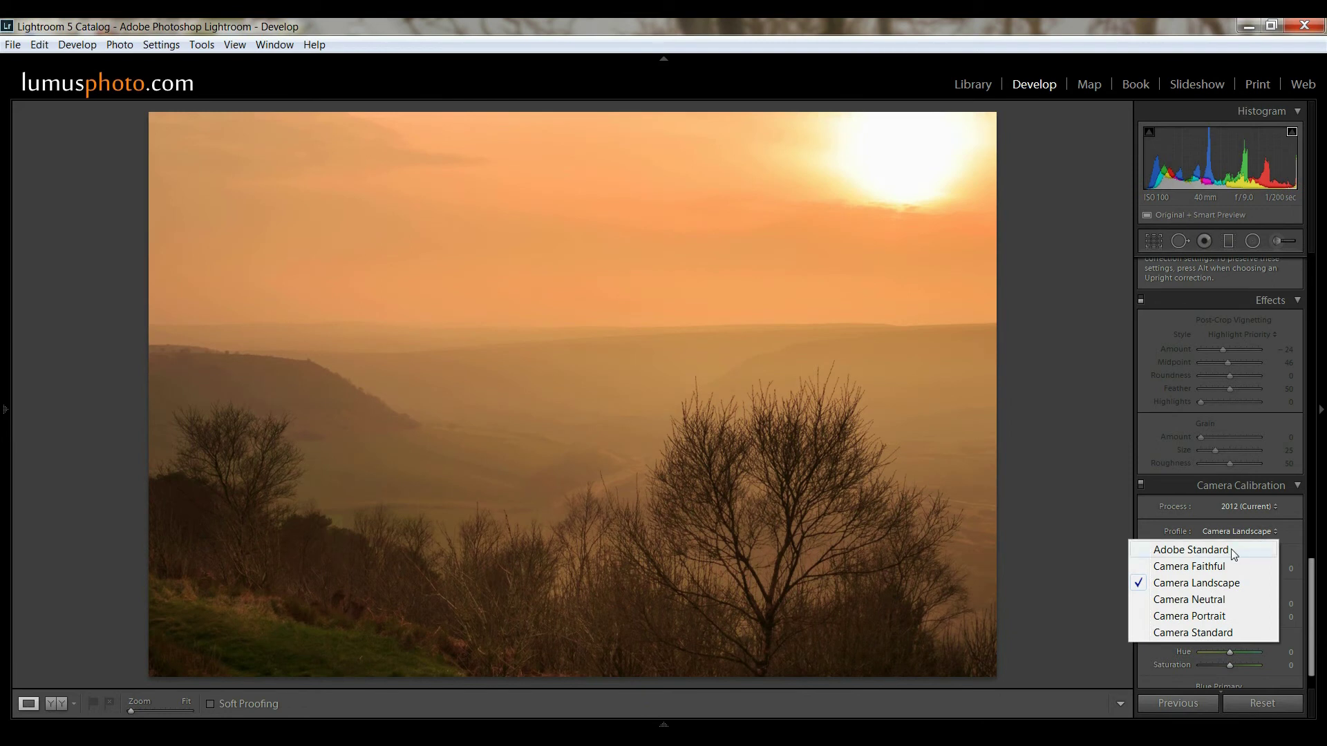
left_click(1230, 549)
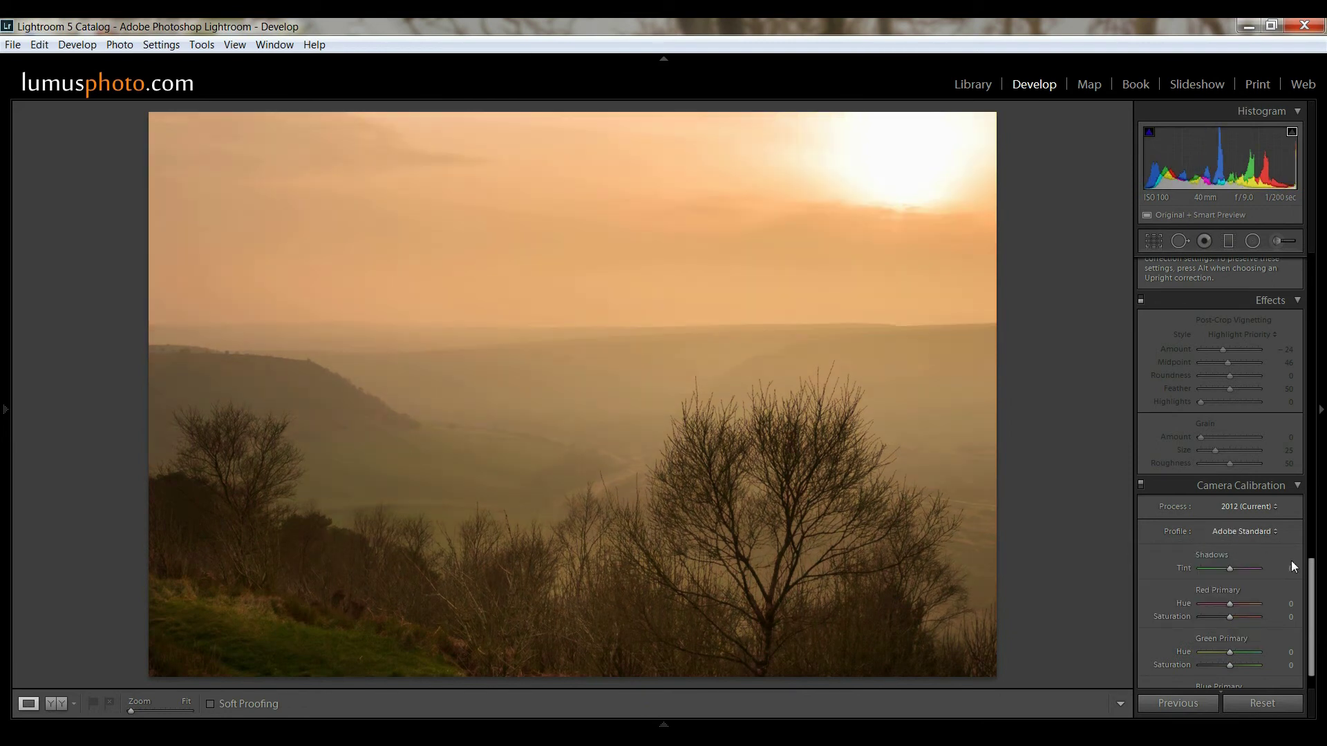
left_click_drag(1308, 581, 1317, 274)
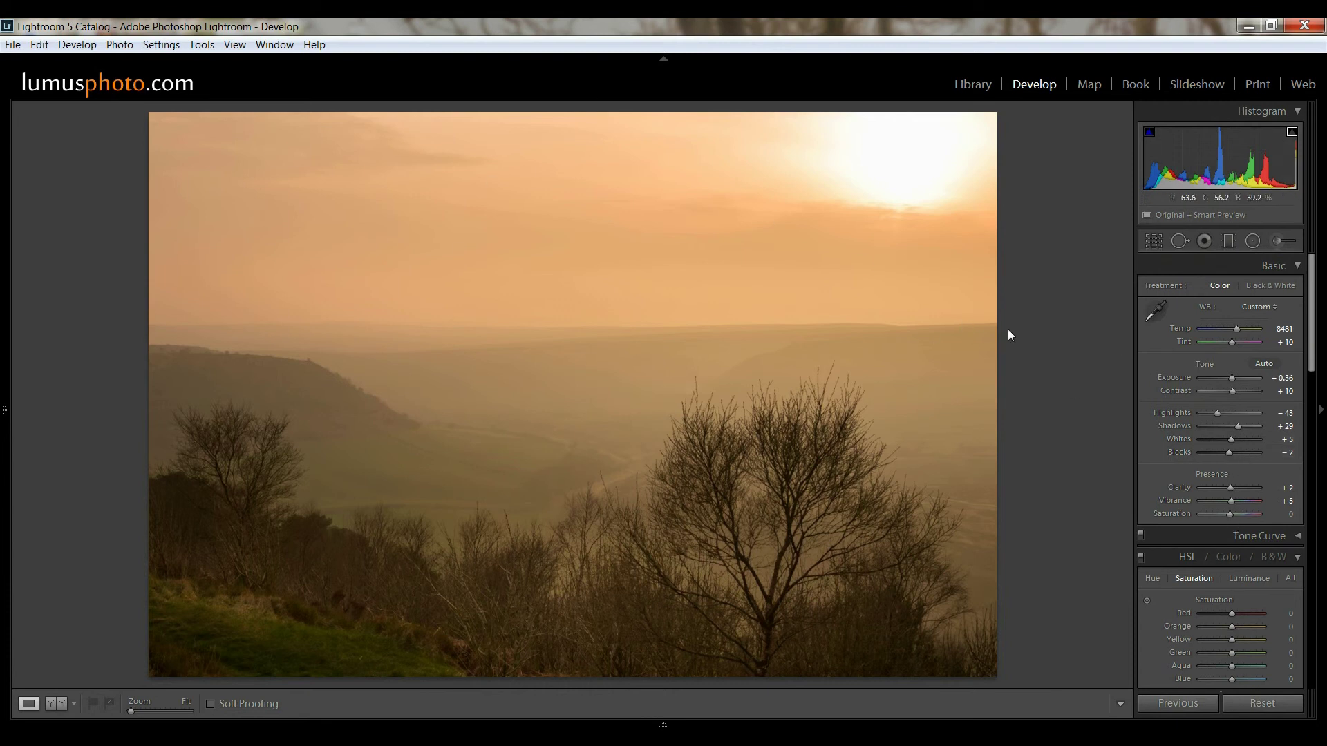
Straighten the horizon with a 0.79° rotated crop and apply it.
left_click(1152, 242)
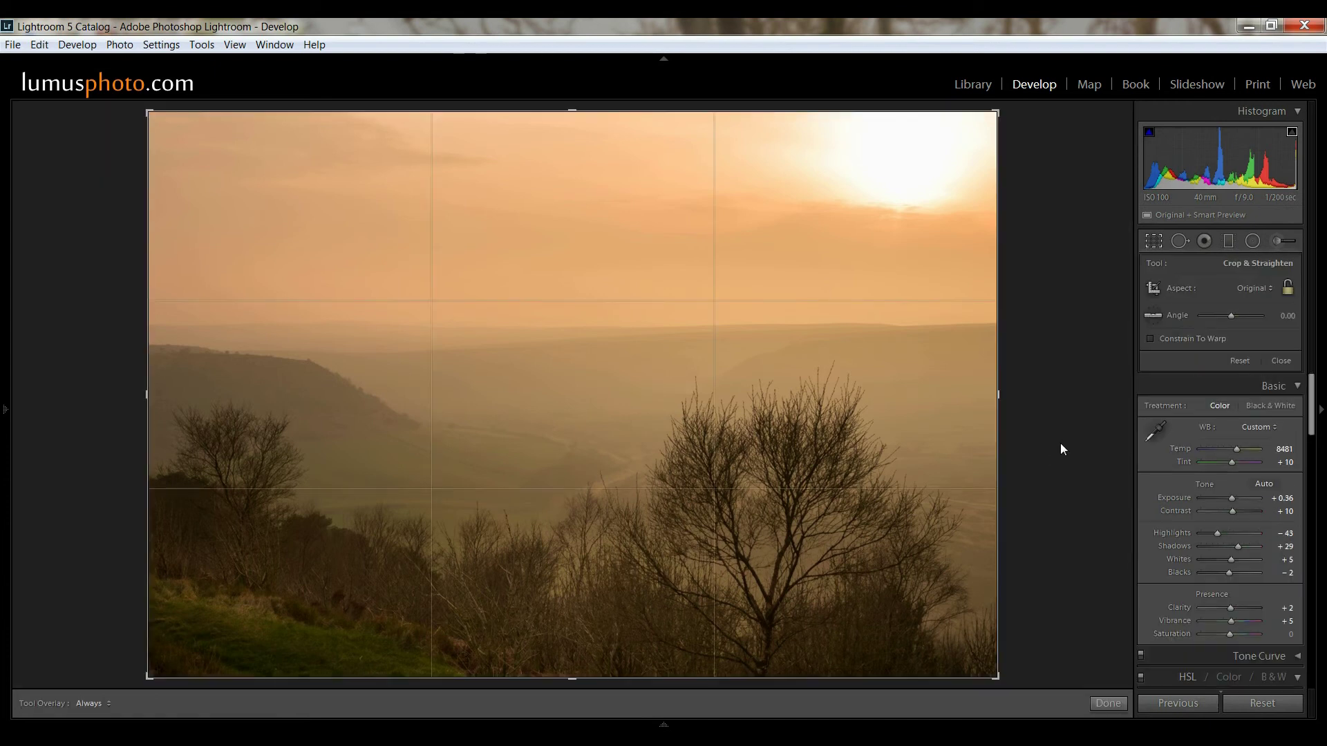
left_click_drag(1060, 445, 1055, 449)
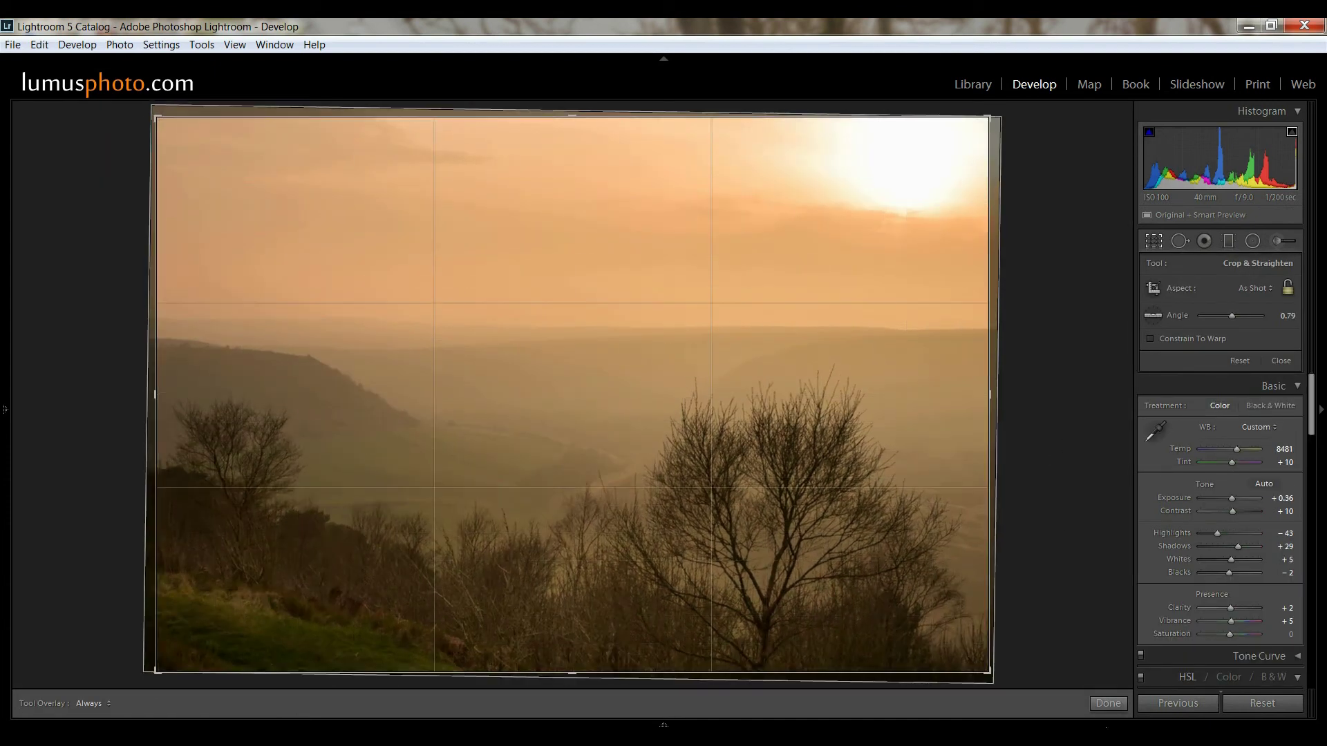
left_click(1109, 703)
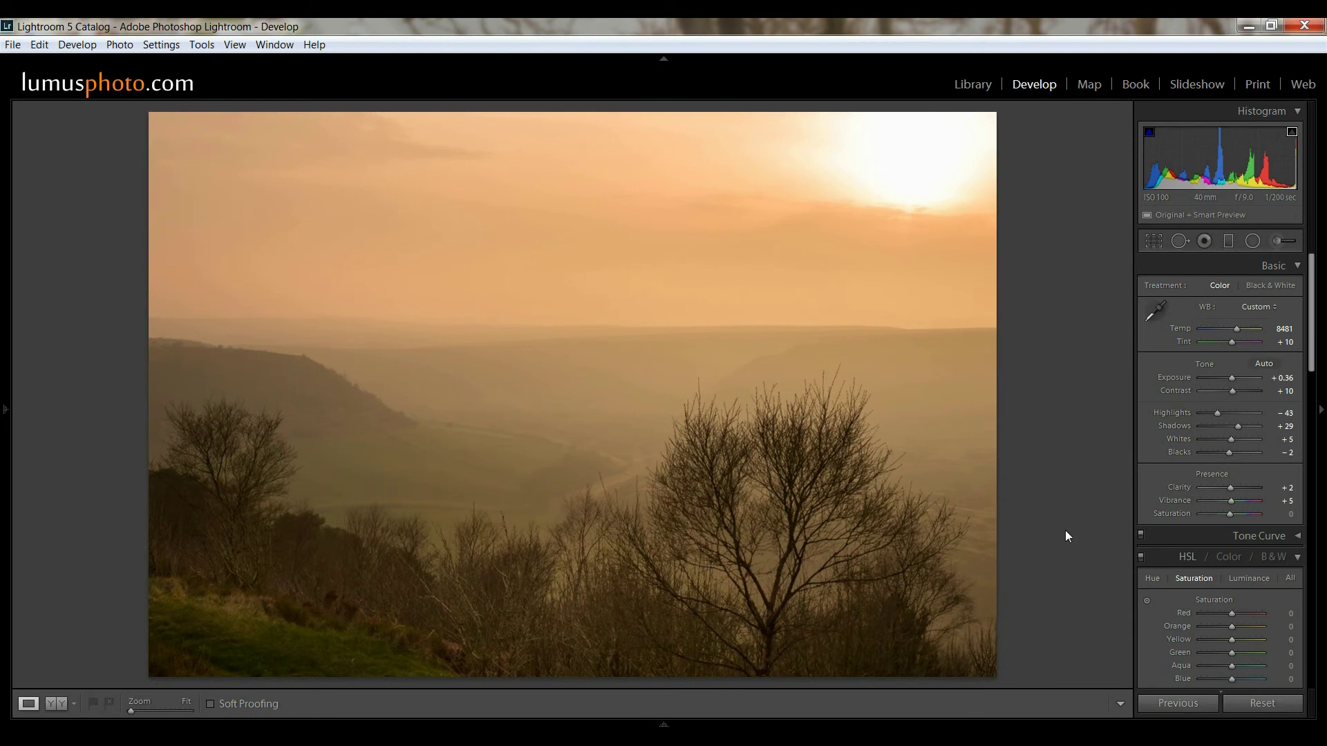